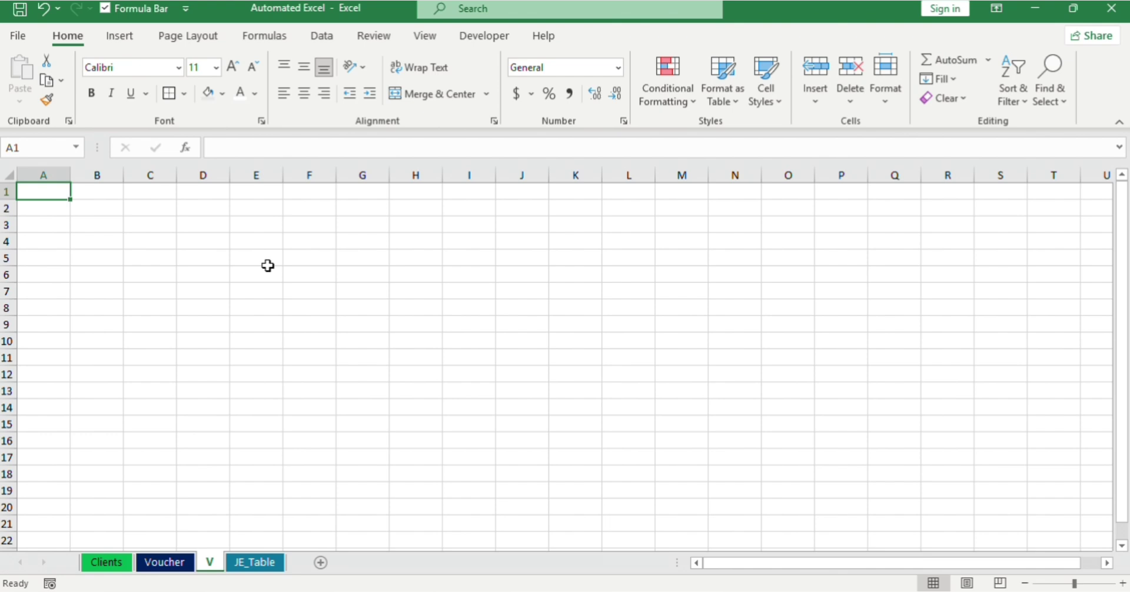
# Step: Set the width of column A to 1.10 on the V sheet
pyautogui.click(37, 174)
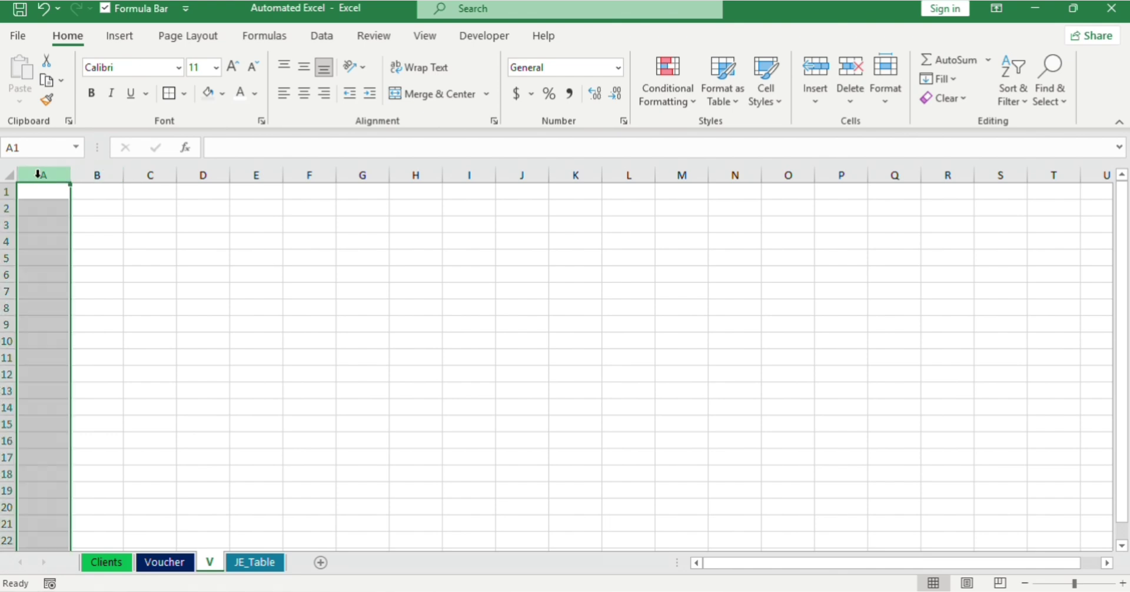
pyautogui.press('alt')
pyautogui.write('how')
pyautogui.write('1')
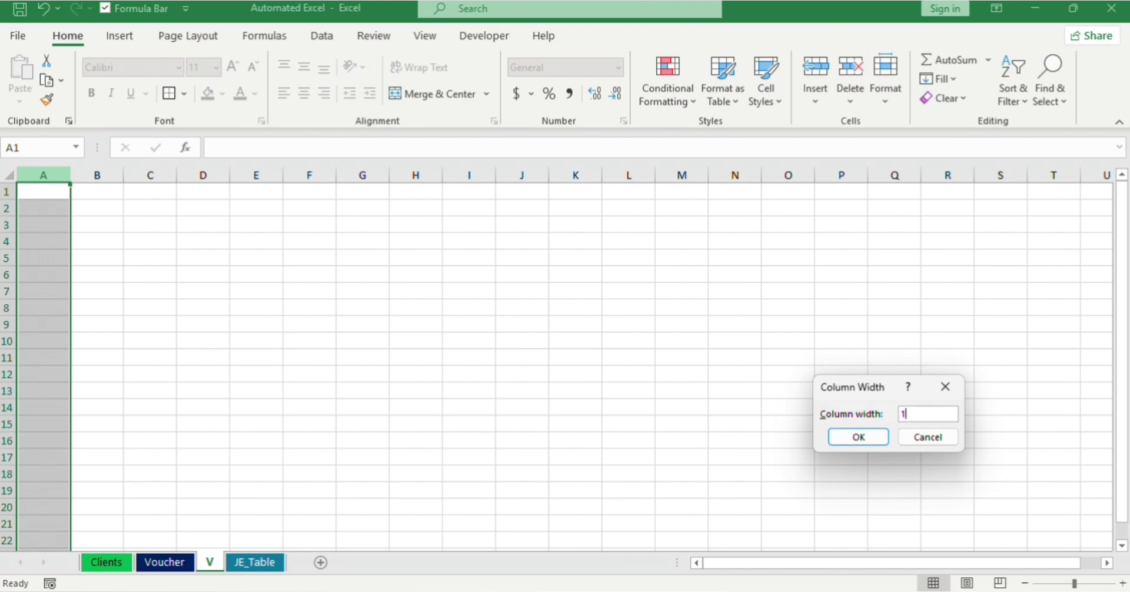
pyautogui.write('.10')
pyautogui.press('Return')
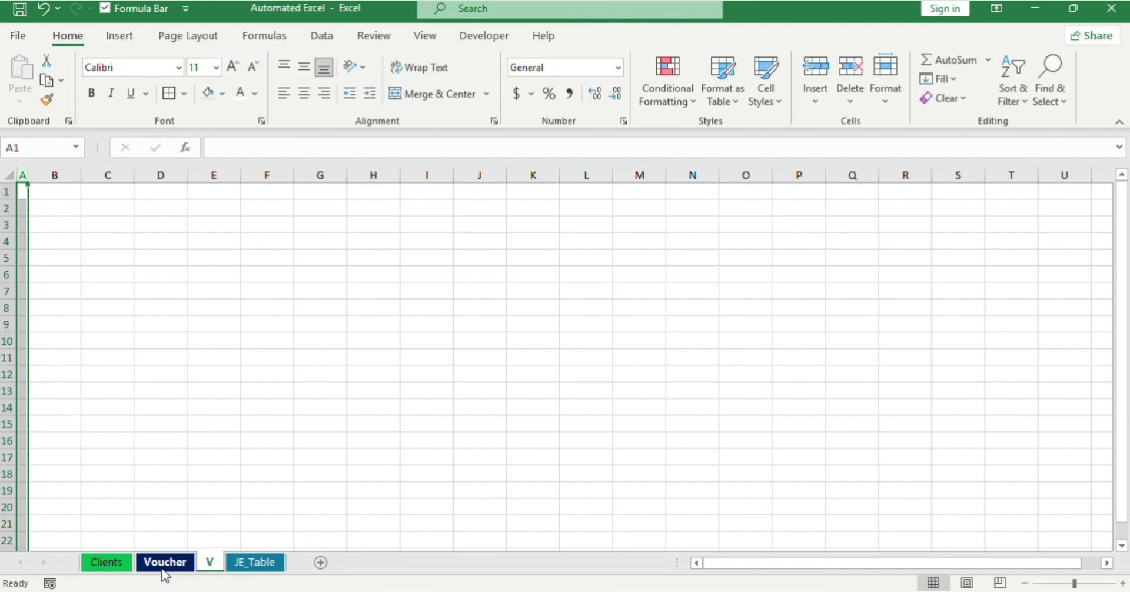
pyautogui.click(72, 206)
pyautogui.hotkey('shift', 'Right')
pyautogui.hotkey('shift', 'Right')
pyautogui.hotkey('shift', 'Right')
pyautogui.hotkey('shift', 'Right')
pyautogui.hotkey('shift', 'Right')
pyautogui.hotkey('shift', 'Right')
pyautogui.hotkey('shift', 'Right')
pyautogui.hotkey('shift', 'Right')
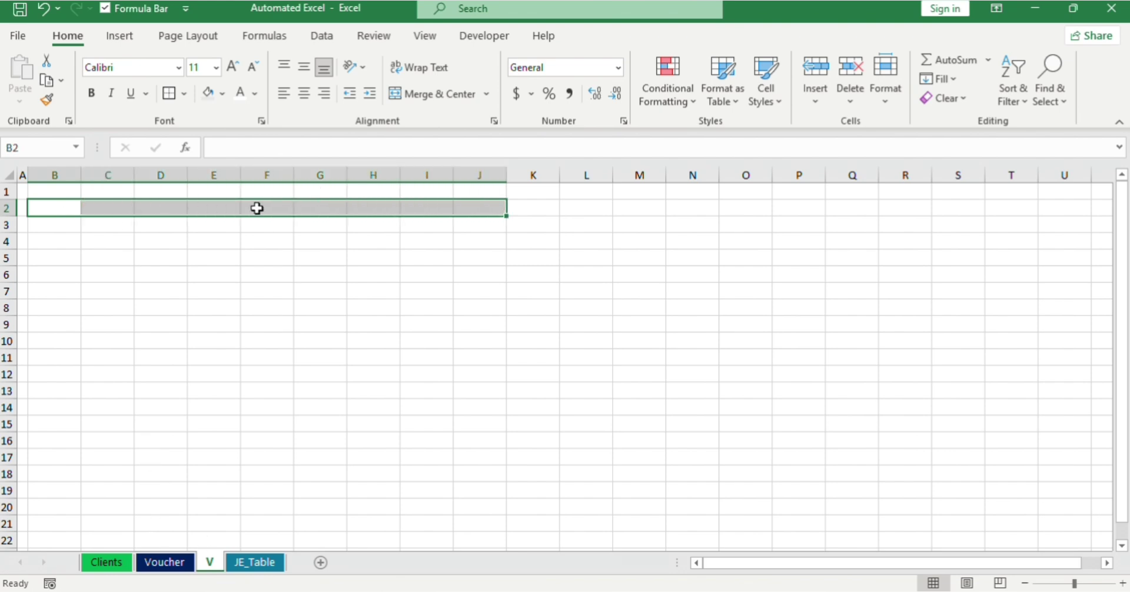
# Step: Fill cells B2:G2 with the standard dark blue color and apply a white font color
pyautogui.click(56, 208)
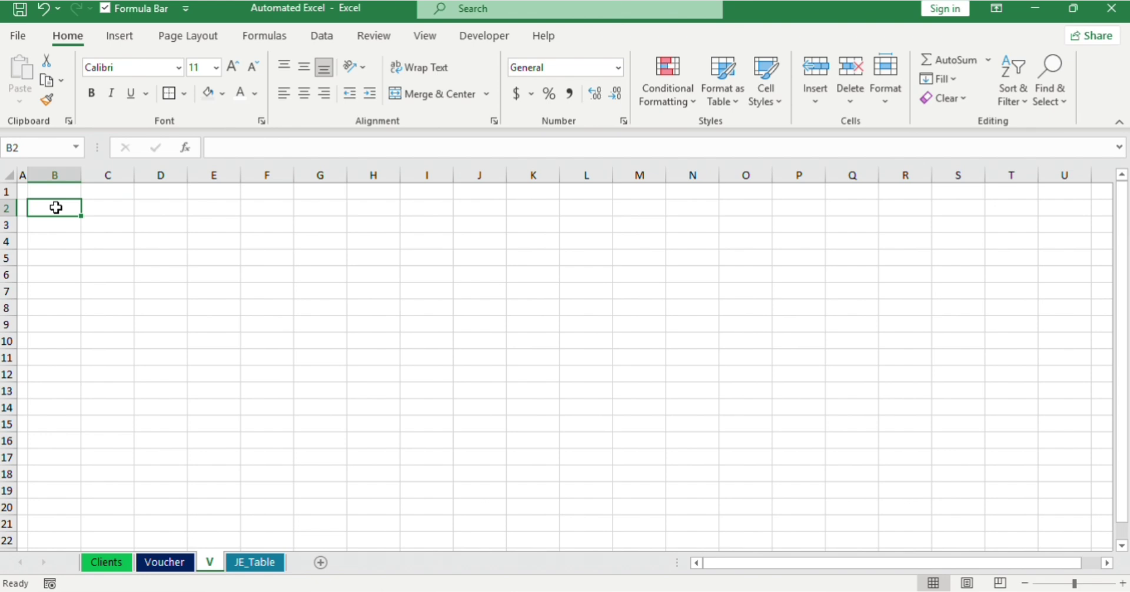
pyautogui.hotkey('shift', 'Right')
pyautogui.hotkey('shift', 'Right')
pyautogui.hotkey('shift', 'Right')
pyautogui.hotkey('shift', 'Right')
pyautogui.hotkey('shift', 'Right')
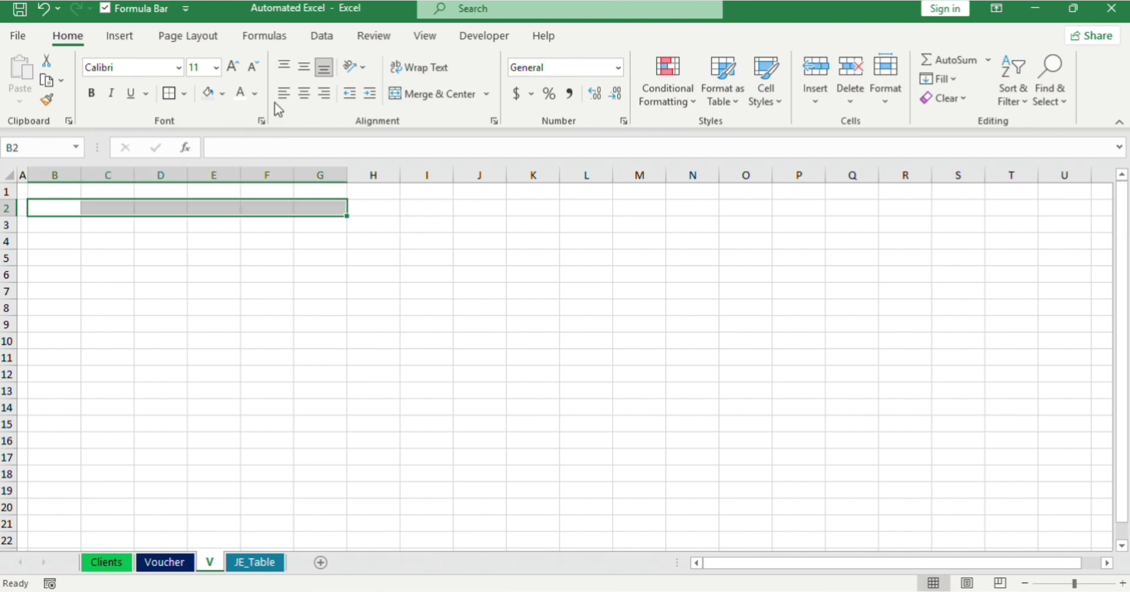
pyautogui.click(222, 94)
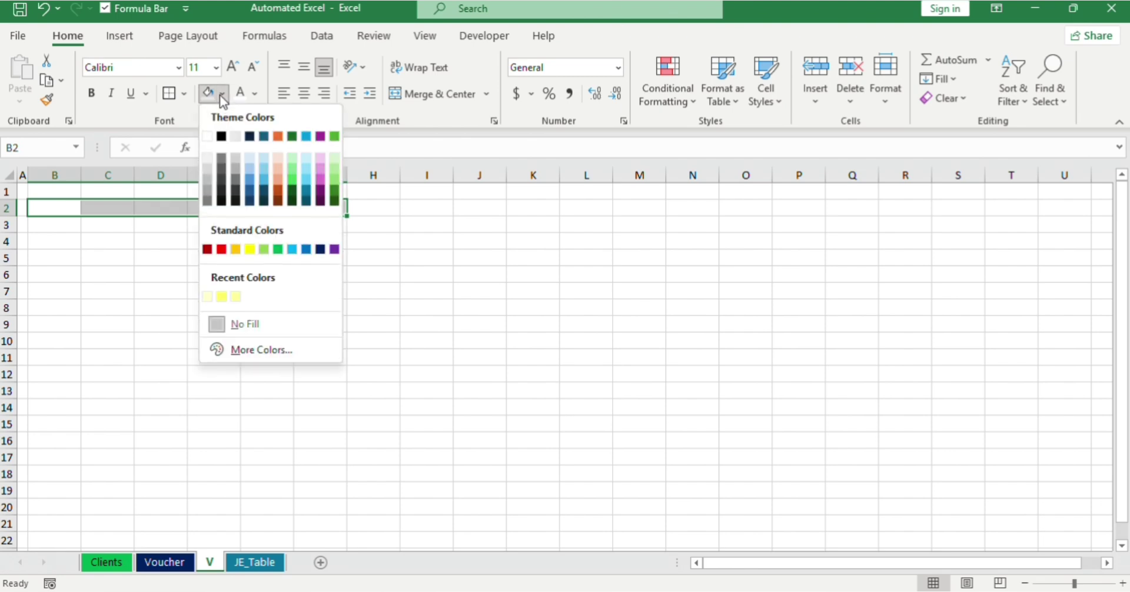
pyautogui.click(318, 250)
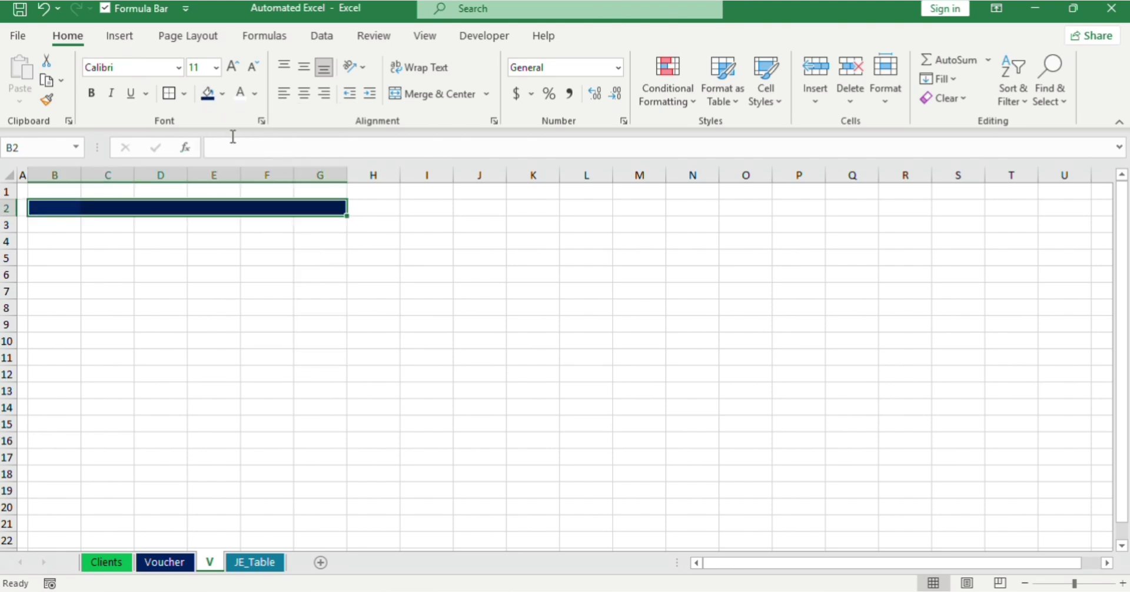
pyautogui.click(241, 93)
# Step: Enter the title "Journal Voucher" in cell B2
pyautogui.click(55, 207)
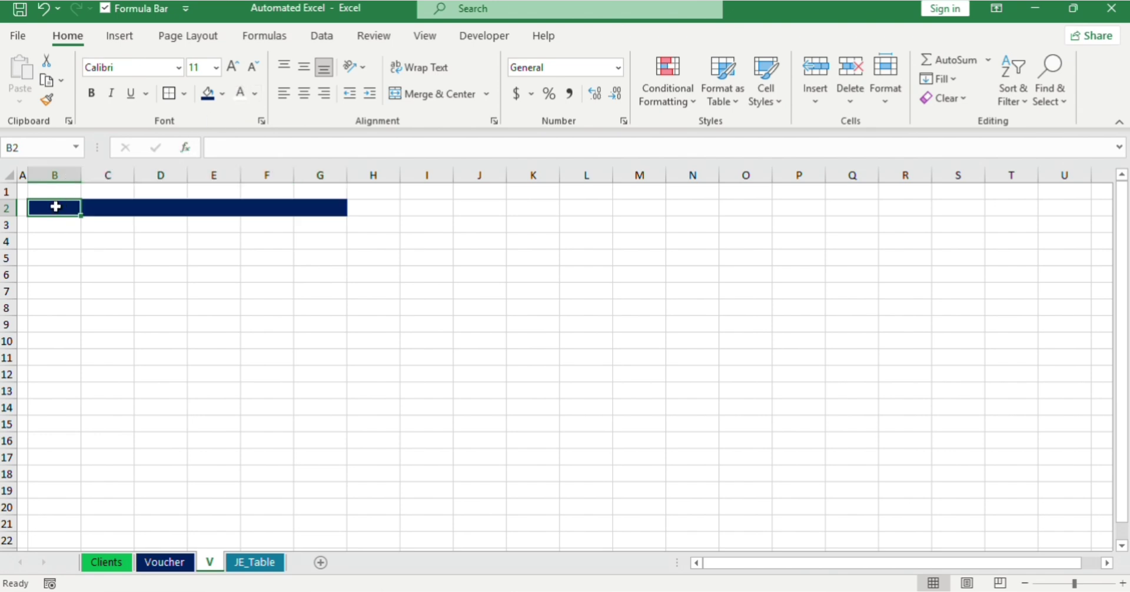
pyautogui.write('Jou')
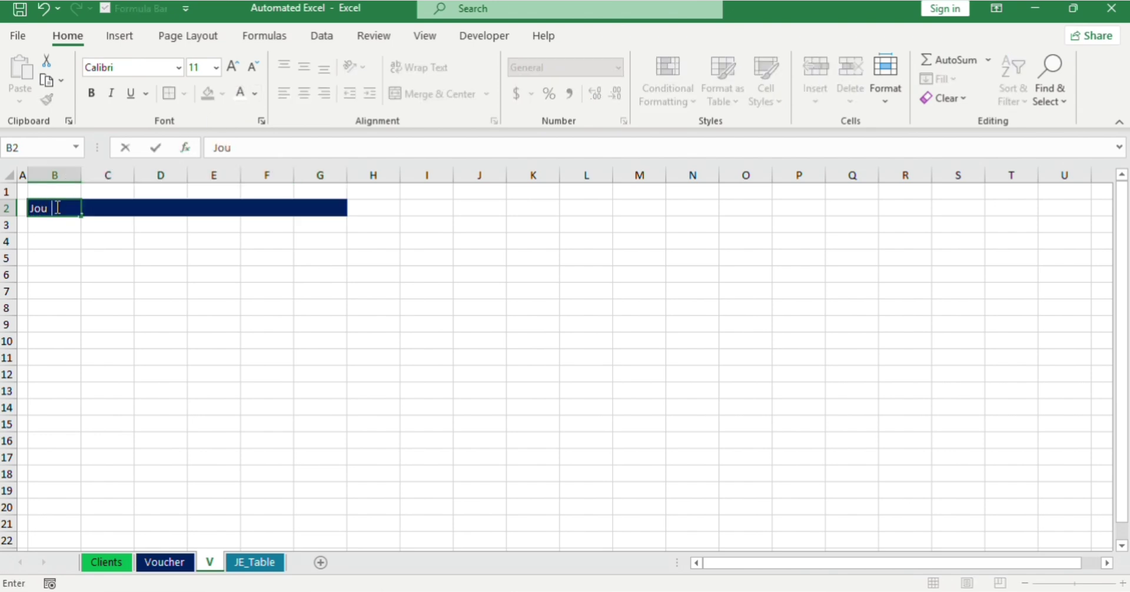
pyautogui.write('rnal Voucher')
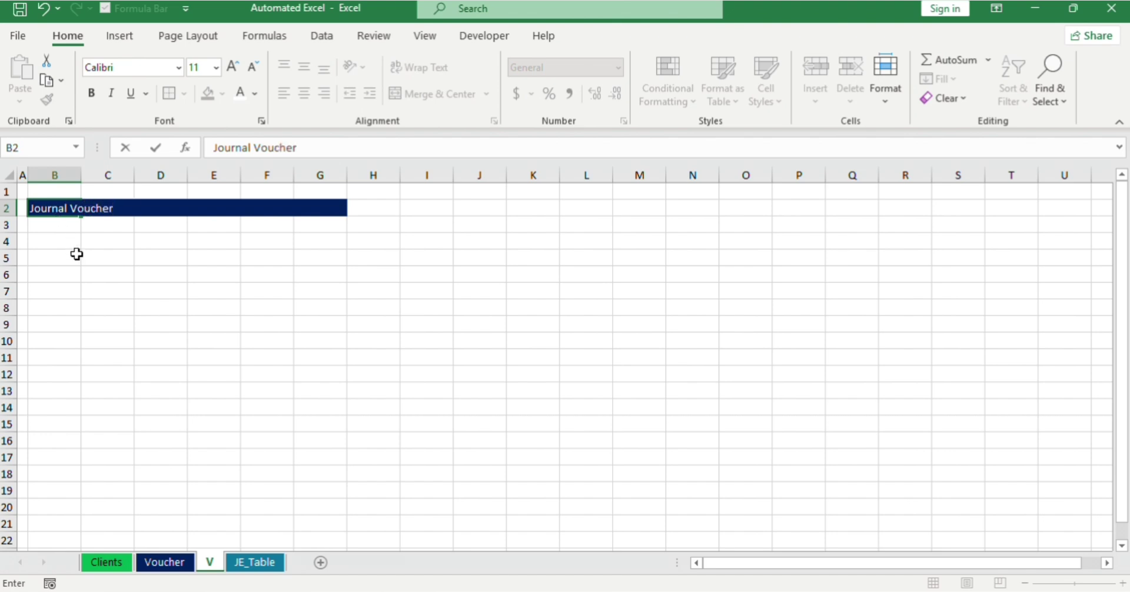
pyautogui.click(78, 259)
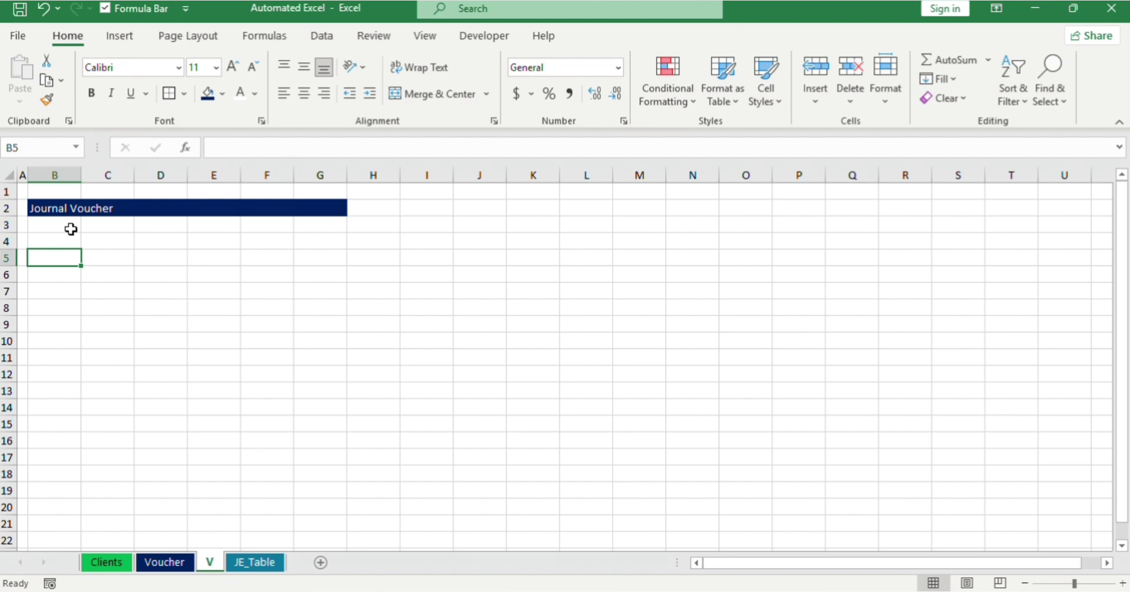
# Step: Insert the Clairvia Academy logo picture from the Downloads folder into the sheet
pyautogui.click(116, 39)
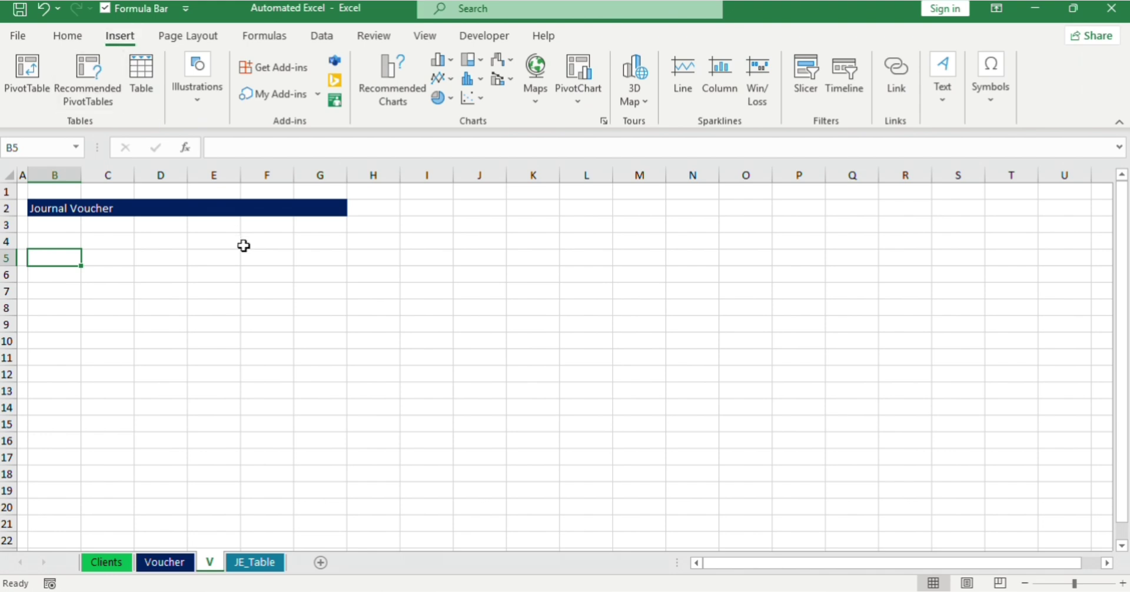
pyautogui.press('alt')
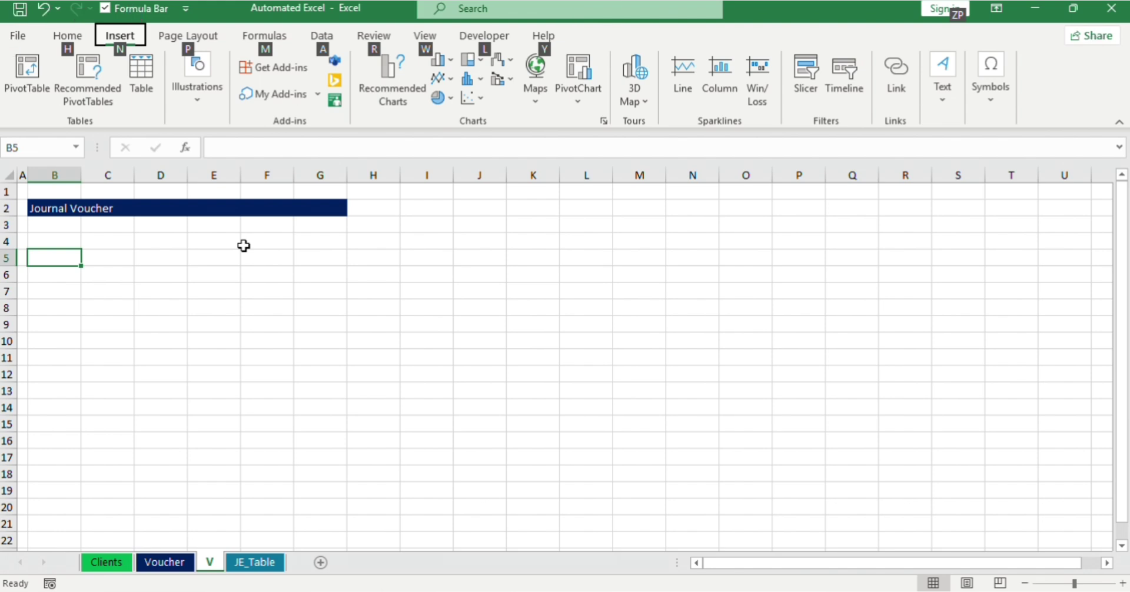
pyautogui.press('n')
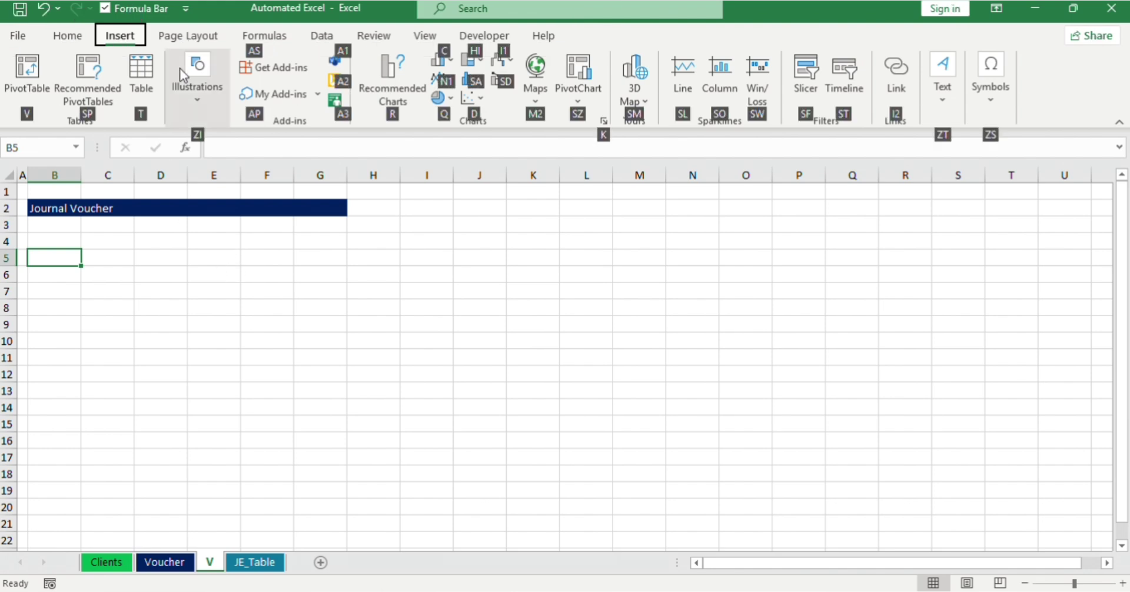
pyautogui.click(197, 96)
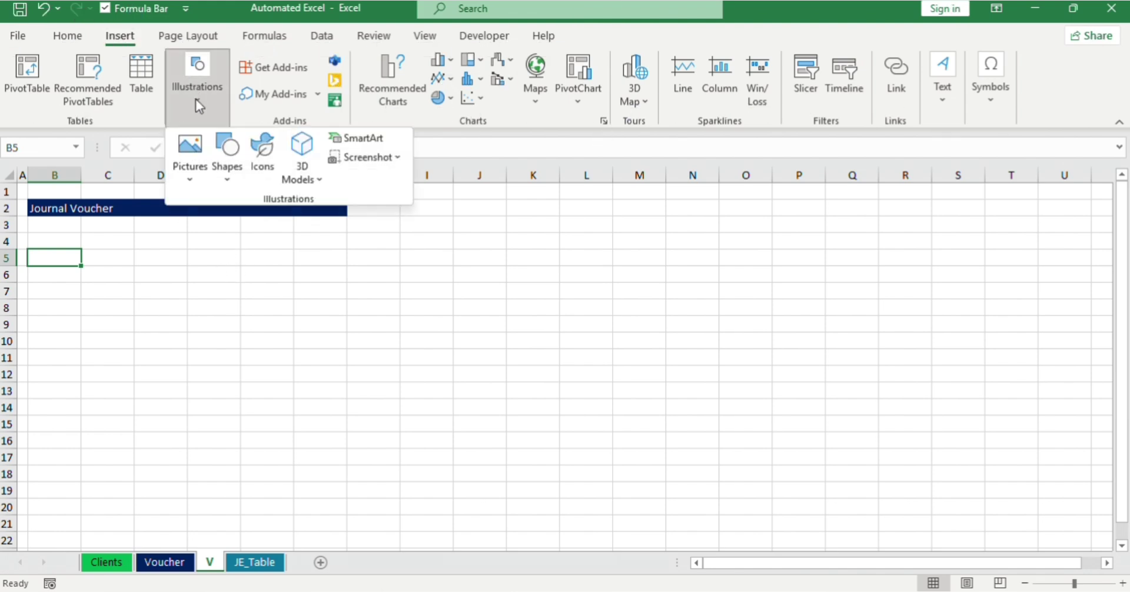
pyautogui.click(185, 186)
pyautogui.press('Escape')
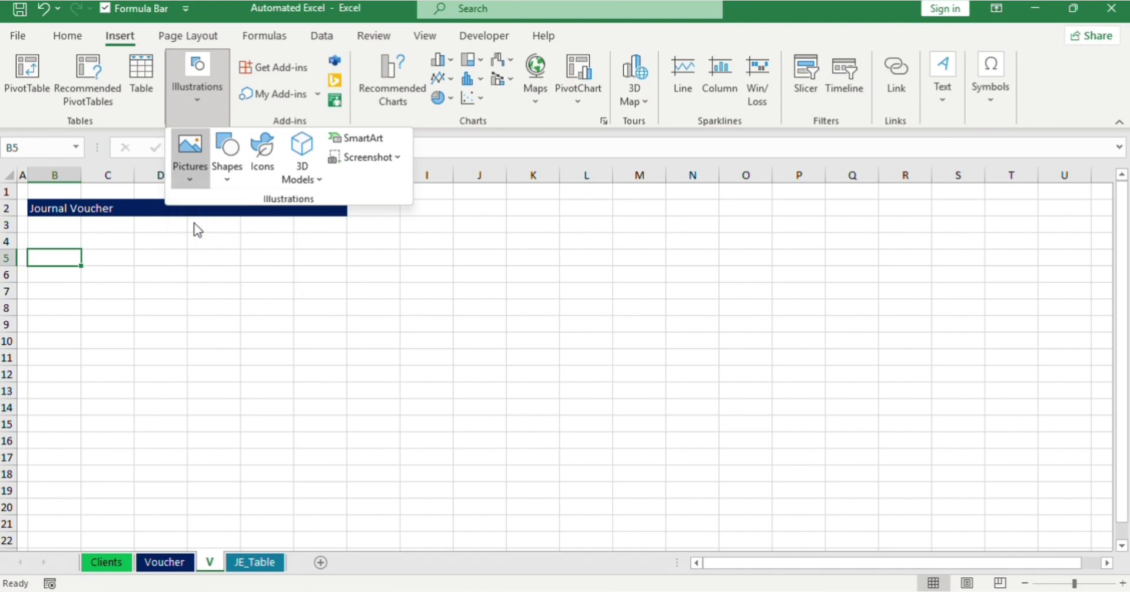
pyautogui.press('Escape')
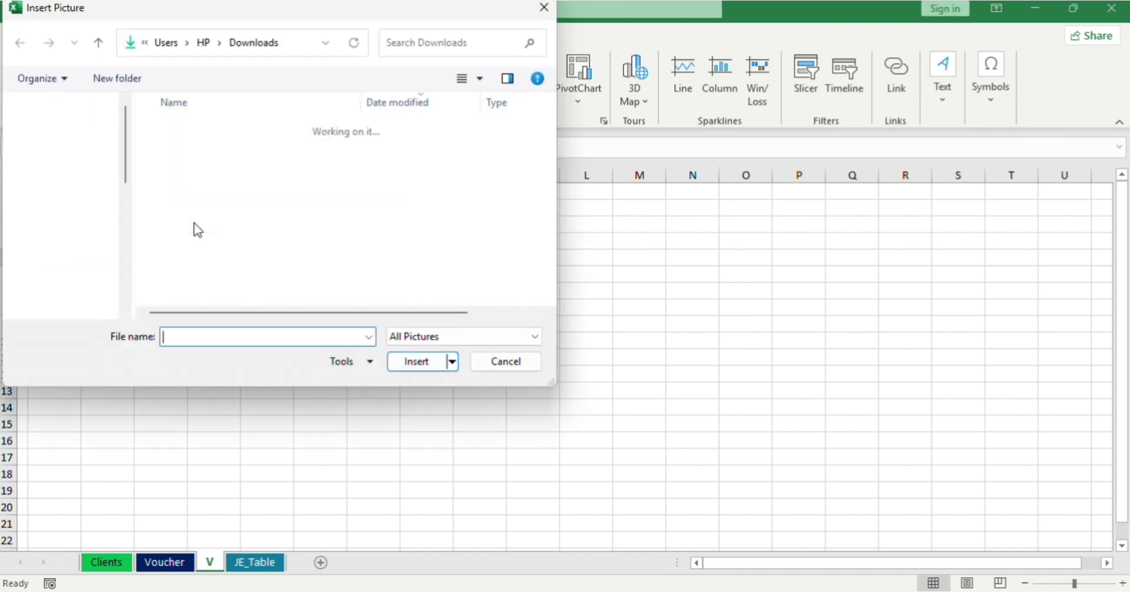
pyautogui.doubleClick(198, 154)
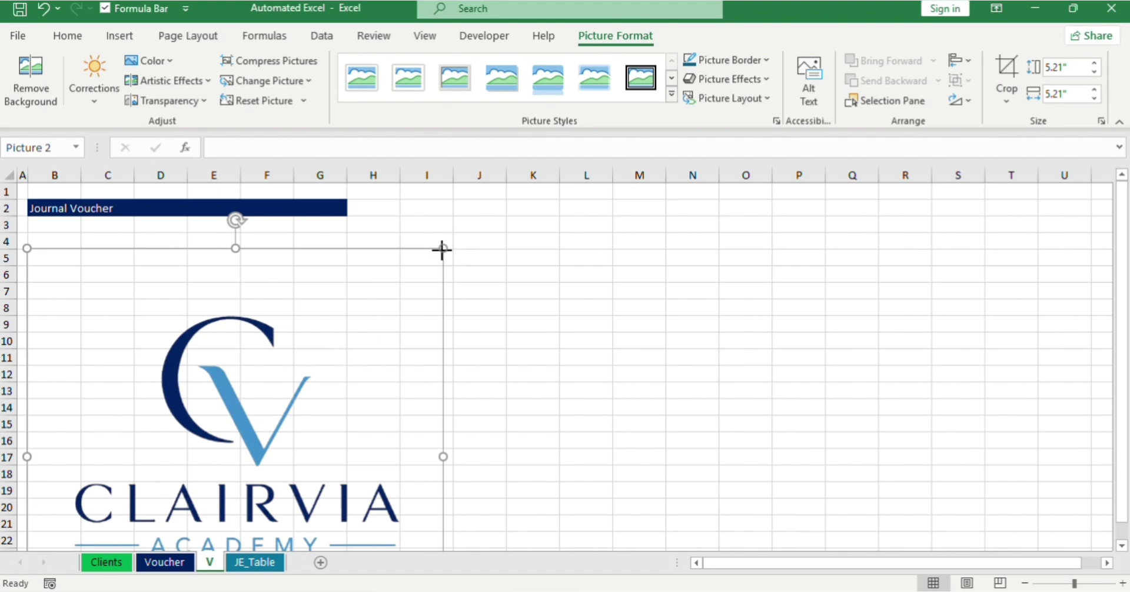
# Step: Shrink the logo to about 1.25" by 1.25" and place it just below the title bar across columns B and C
pyautogui.moveTo(433, 255); pyautogui.dragTo(112, 454)
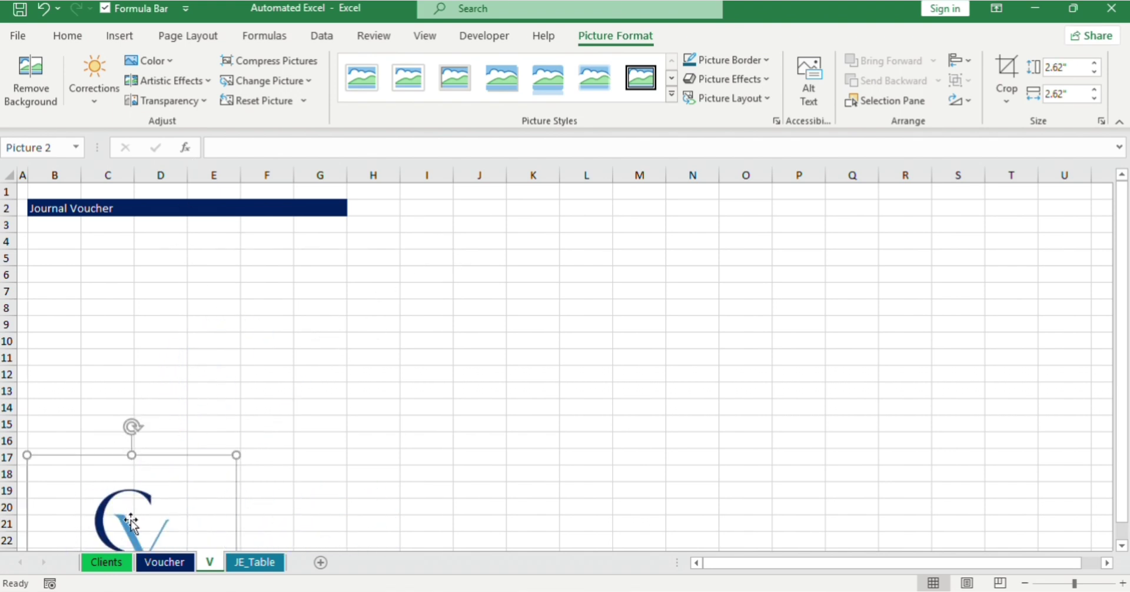
pyautogui.moveTo(131, 514); pyautogui.dragTo(121, 249)
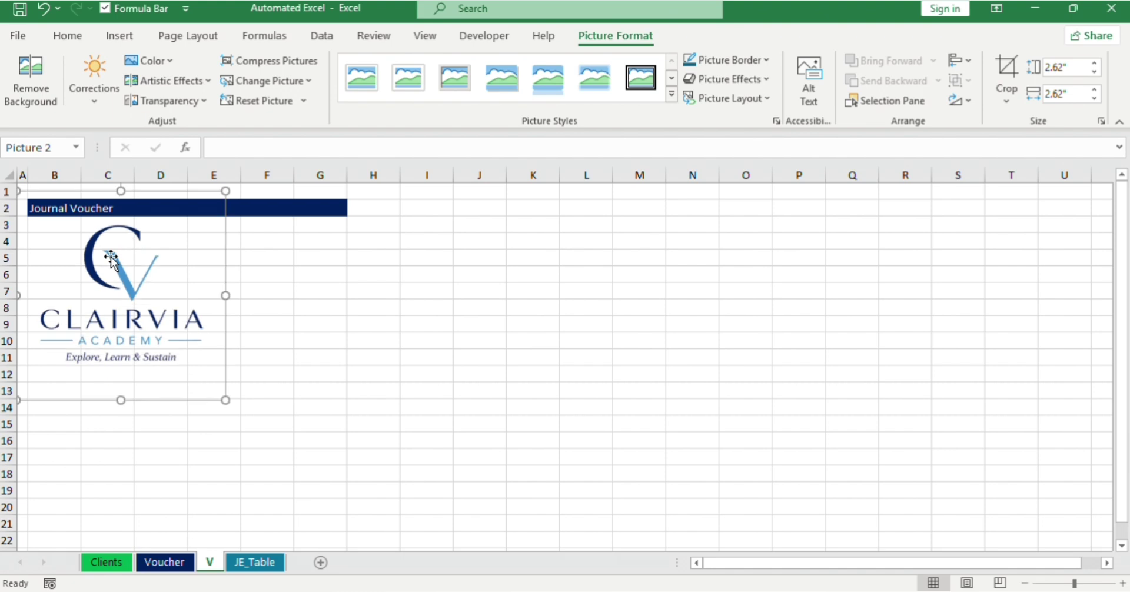
pyautogui.moveTo(225, 401); pyautogui.dragTo(82, 300)
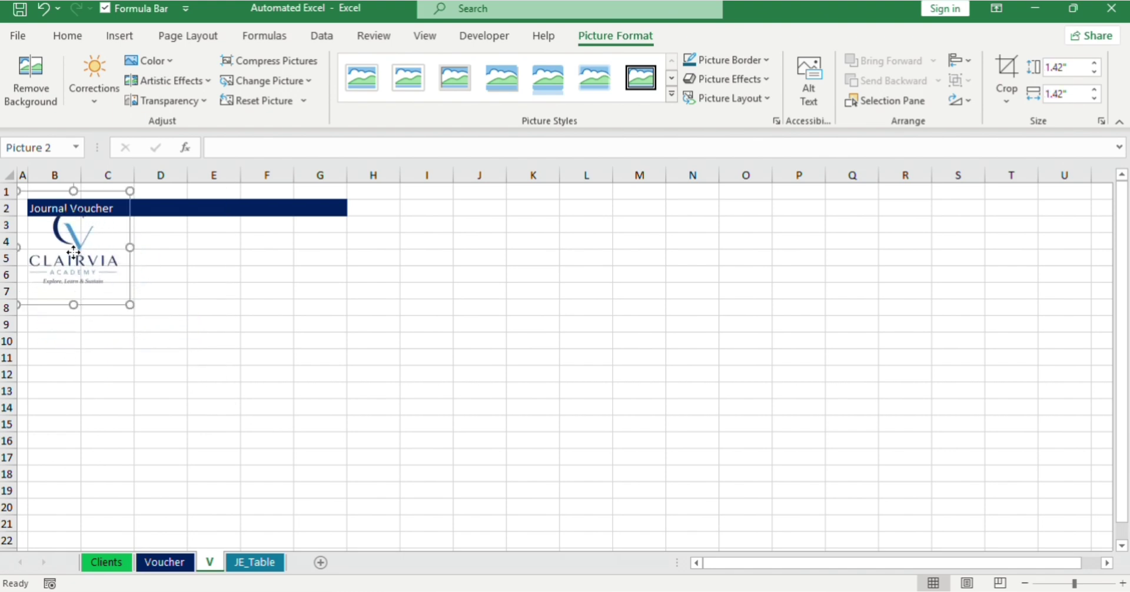
pyautogui.moveTo(73, 252); pyautogui.dragTo(80, 278)
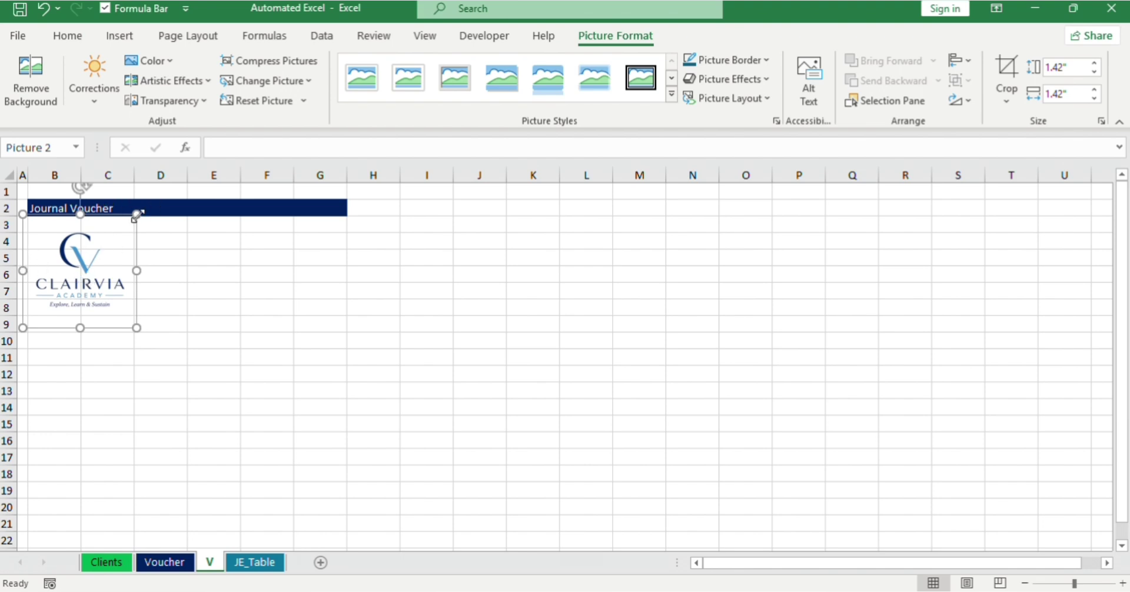
pyautogui.moveTo(137, 214); pyautogui.dragTo(123, 227)
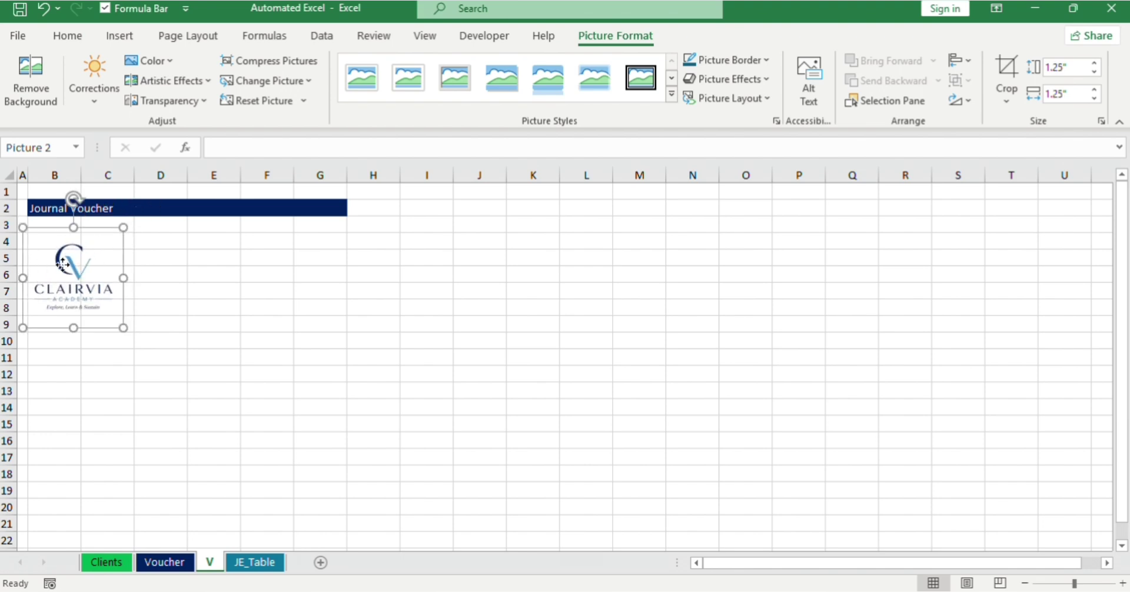
pyautogui.moveTo(63, 263); pyautogui.dragTo(70, 259)
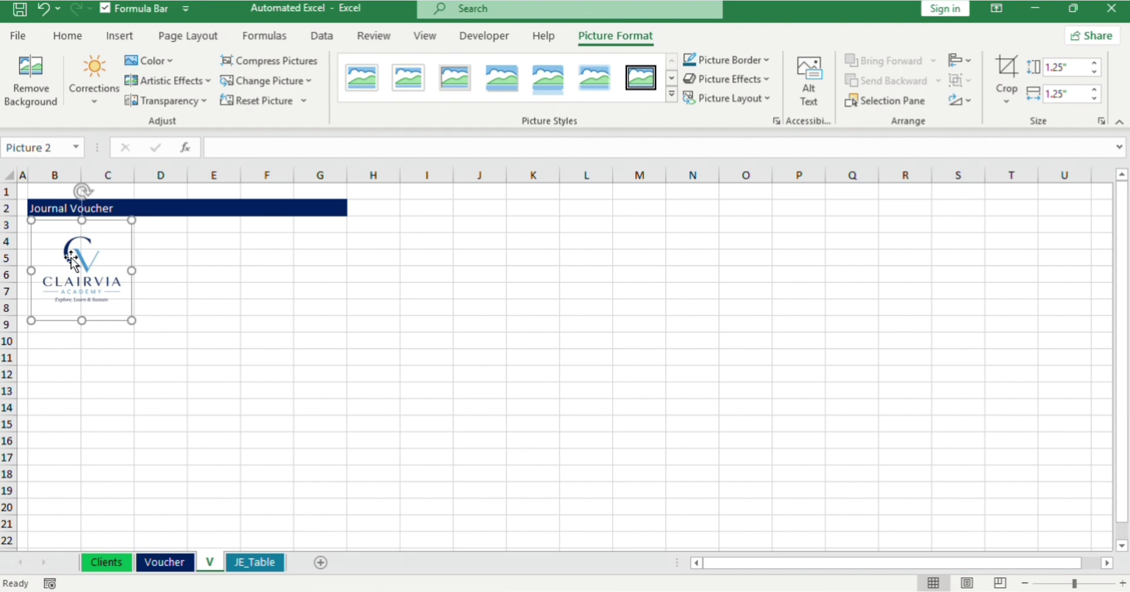
pyautogui.click(174, 262)
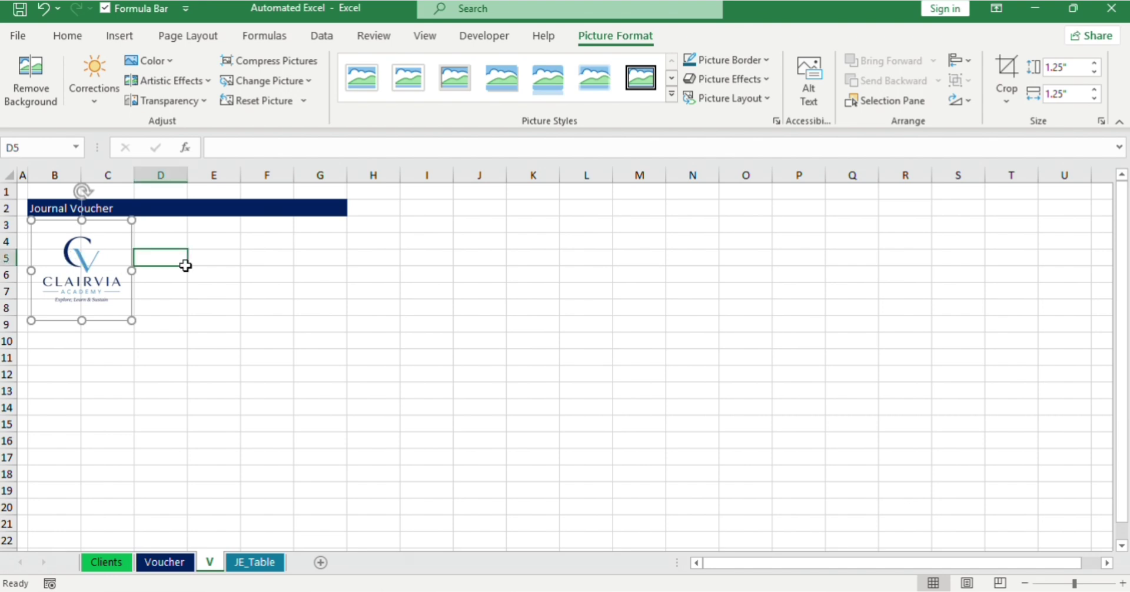
# Step: Hide the gridlines on the V sheet
pyautogui.click(266, 265)
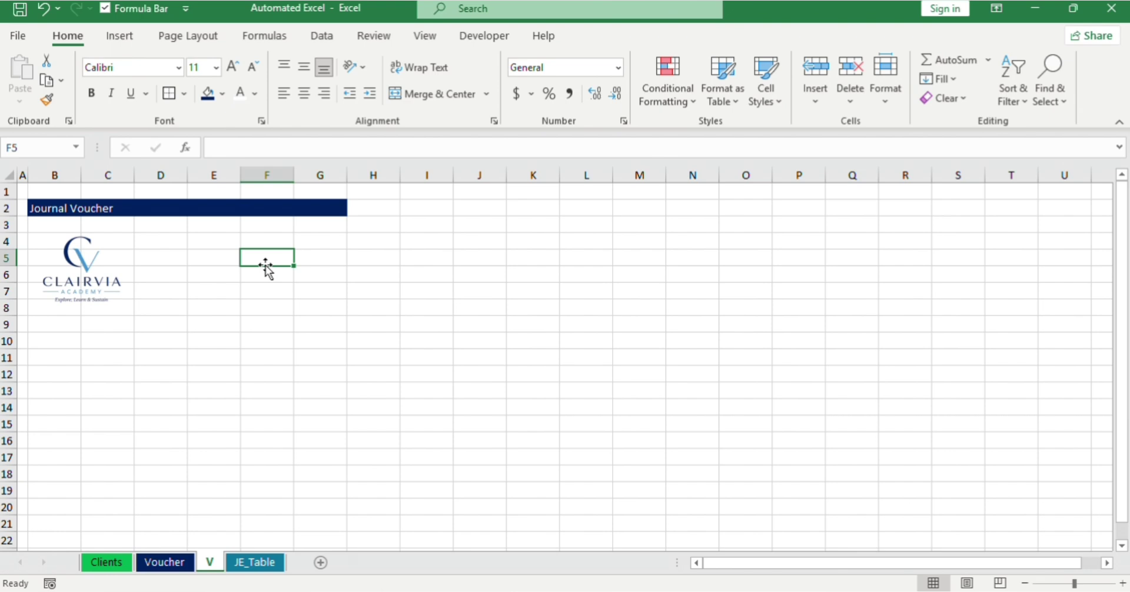
pyautogui.click(420, 36)
pyautogui.click(203, 96)
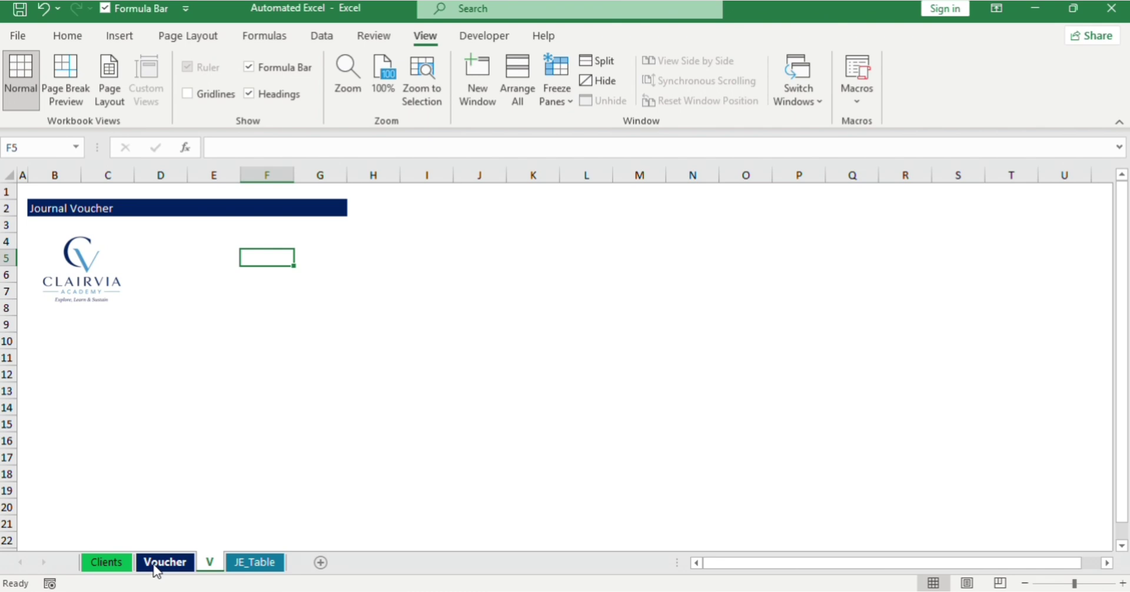
# Step: Fill cells B12:G12 with the same dark blue and reduce row 13 to a thin spacer row
pyautogui.click(39, 377)
pyautogui.hotkey('shift', 'Right')
pyautogui.hotkey('shift', 'Right')
pyautogui.hotkey('shift', 'Right')
pyautogui.hotkey('shift', 'Right')
pyautogui.hotkey('shift', 'Right')
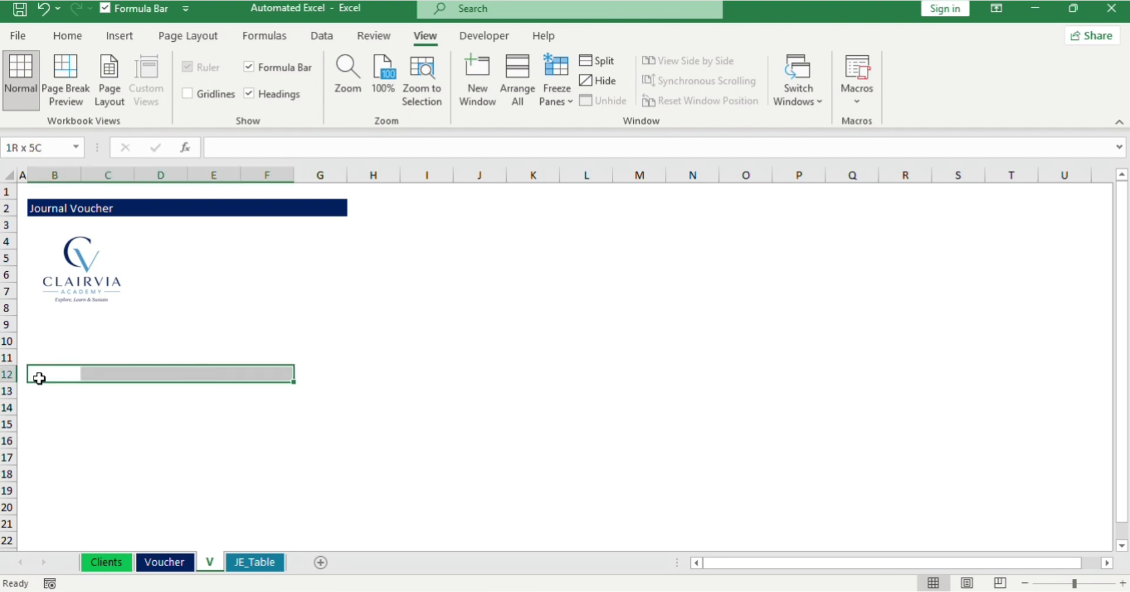
pyautogui.click(63, 36)
pyautogui.click(207, 93)
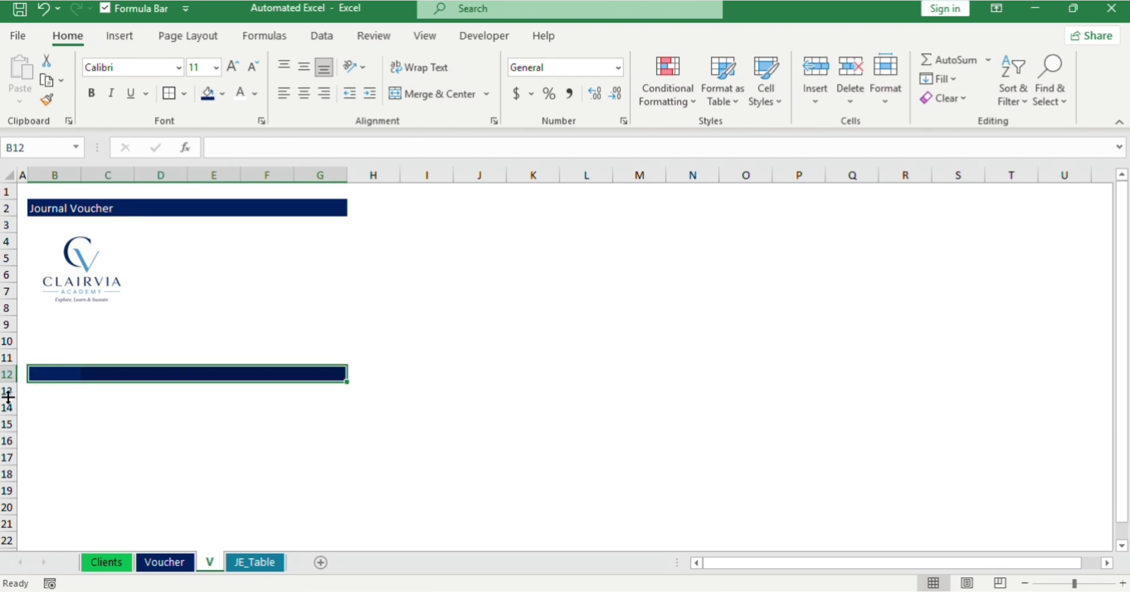
pyautogui.moveTo(9, 398); pyautogui.dragTo(8, 387)
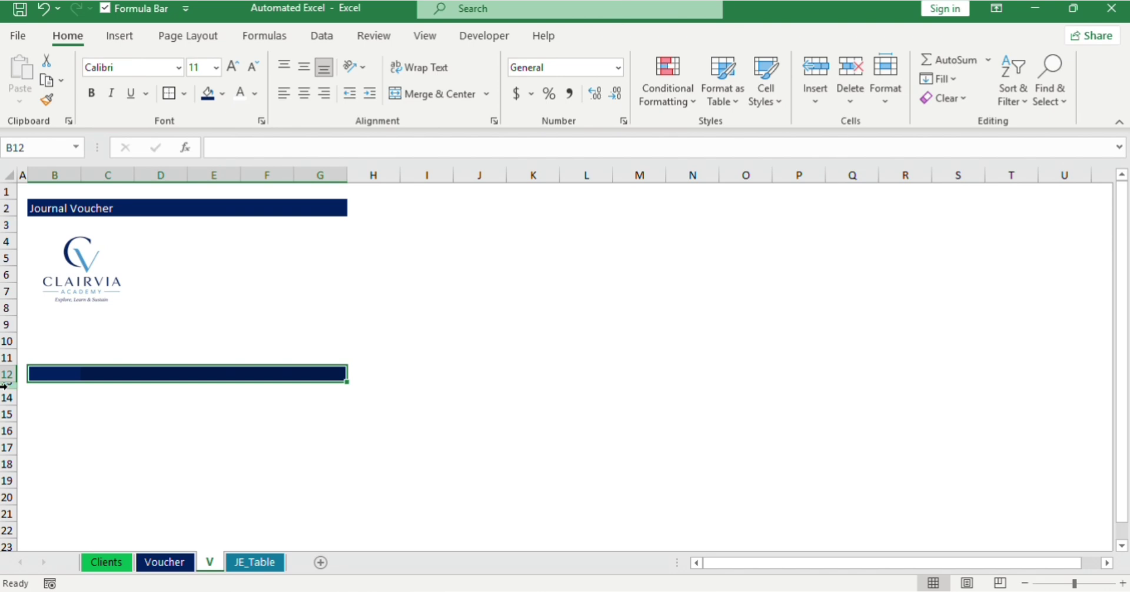
# Step: Fill cells B14:G14 with the same dark blue as the title bar
pyautogui.click(37, 398)
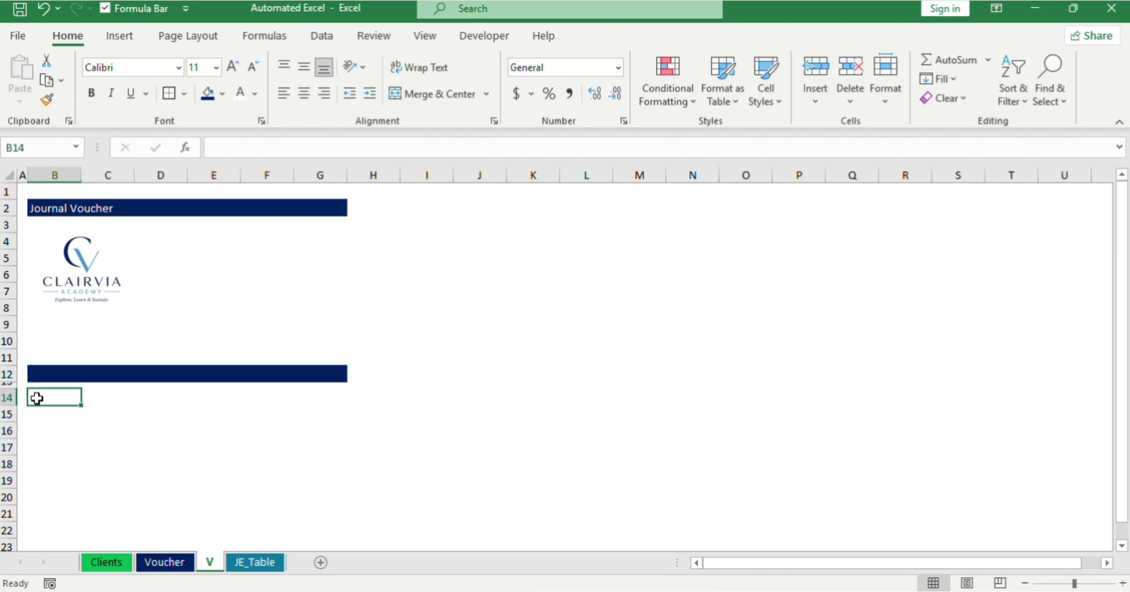
pyautogui.hotkey('shift', 'Right')
pyautogui.hotkey('shift', 'Right')
pyautogui.hotkey('shift', 'Right')
pyautogui.hotkey('shift', 'Right')
pyautogui.hotkey('shift', 'Right')
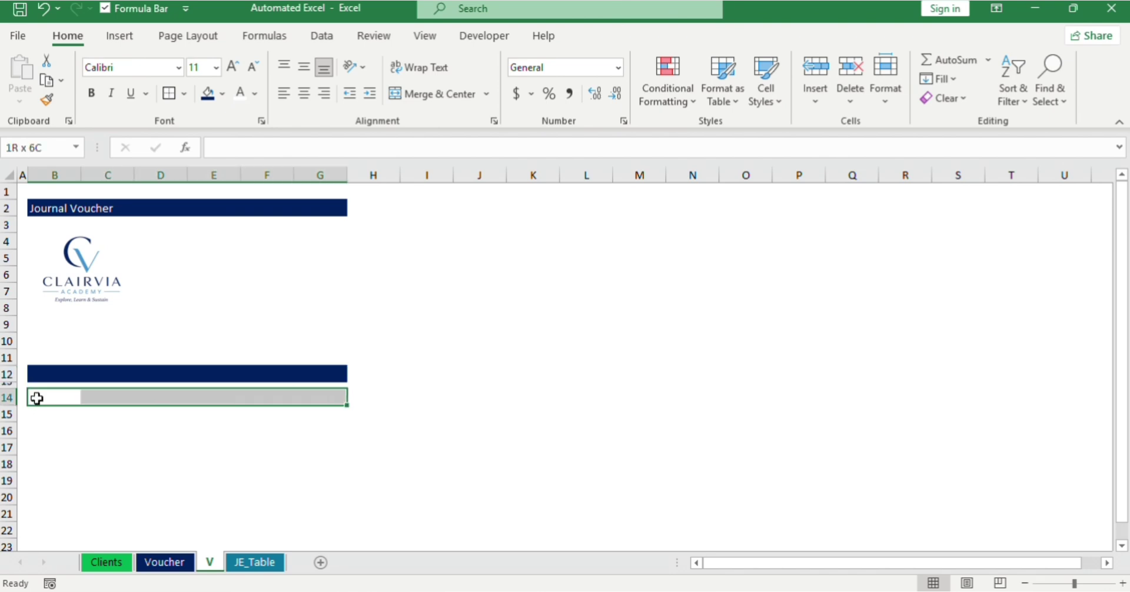
pyautogui.click(209, 96)
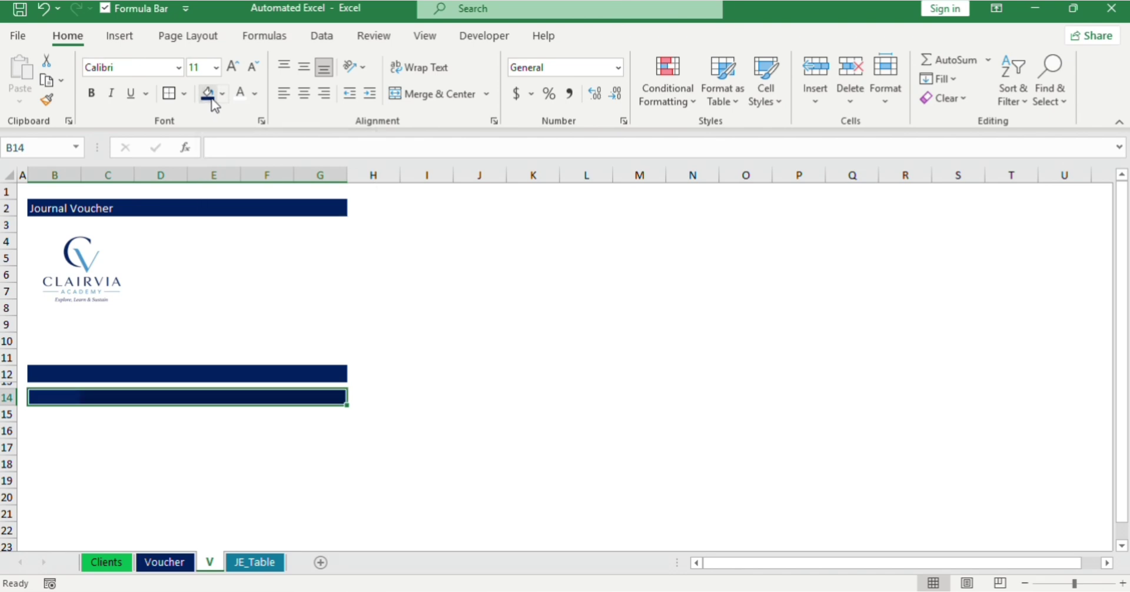
pyautogui.click(106, 431)
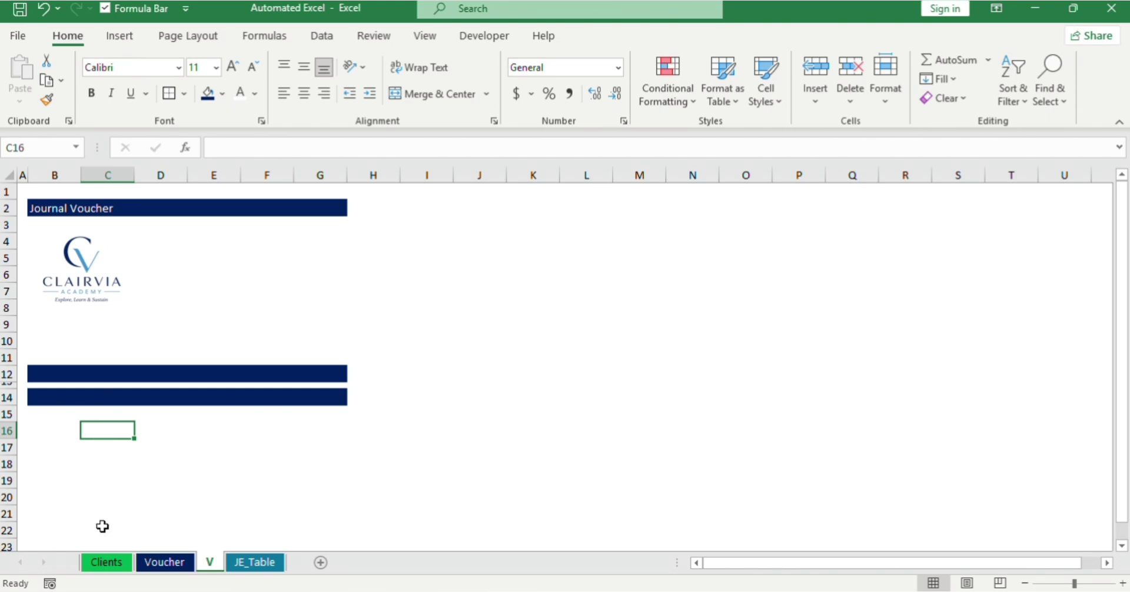
# Step: Enter the column headings Date in B14 and Payer/Payee in C14
pyautogui.click(35, 401)
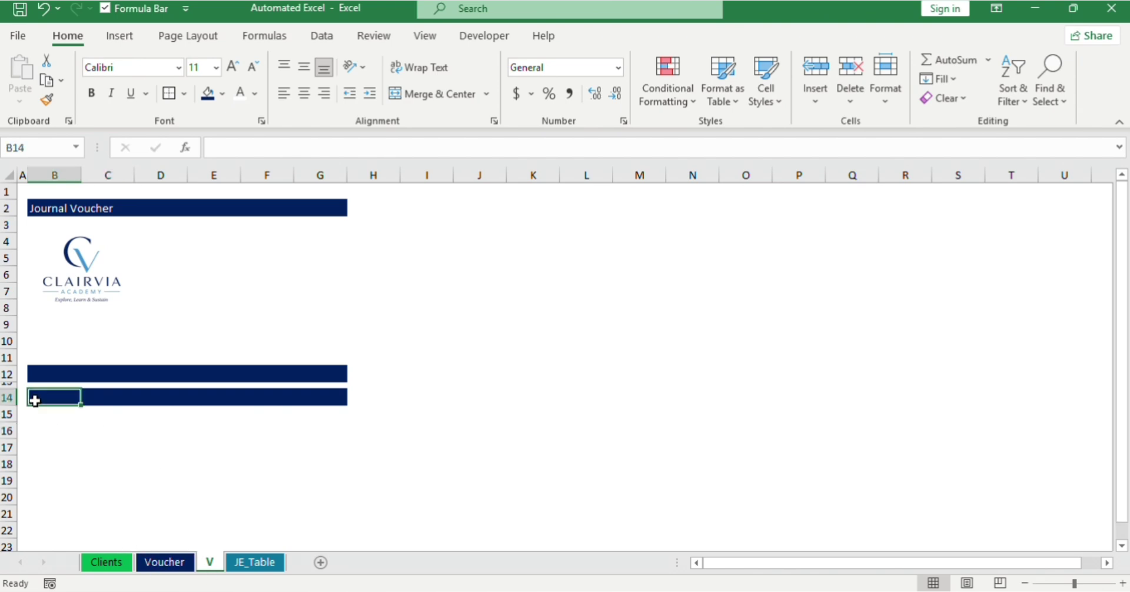
pyautogui.write('Date')
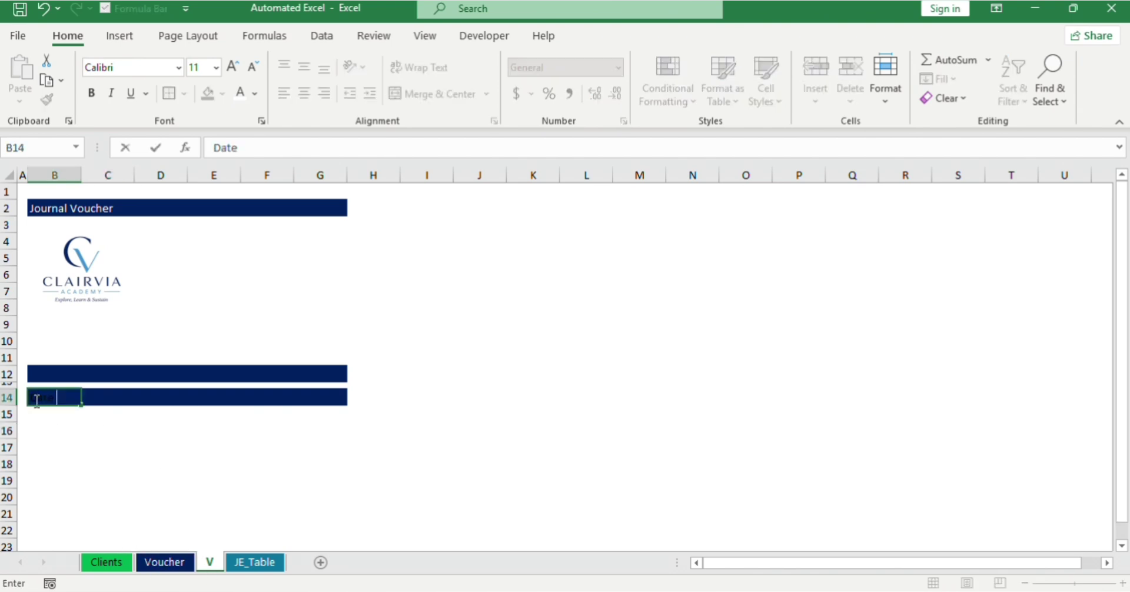
pyautogui.press('Tab')
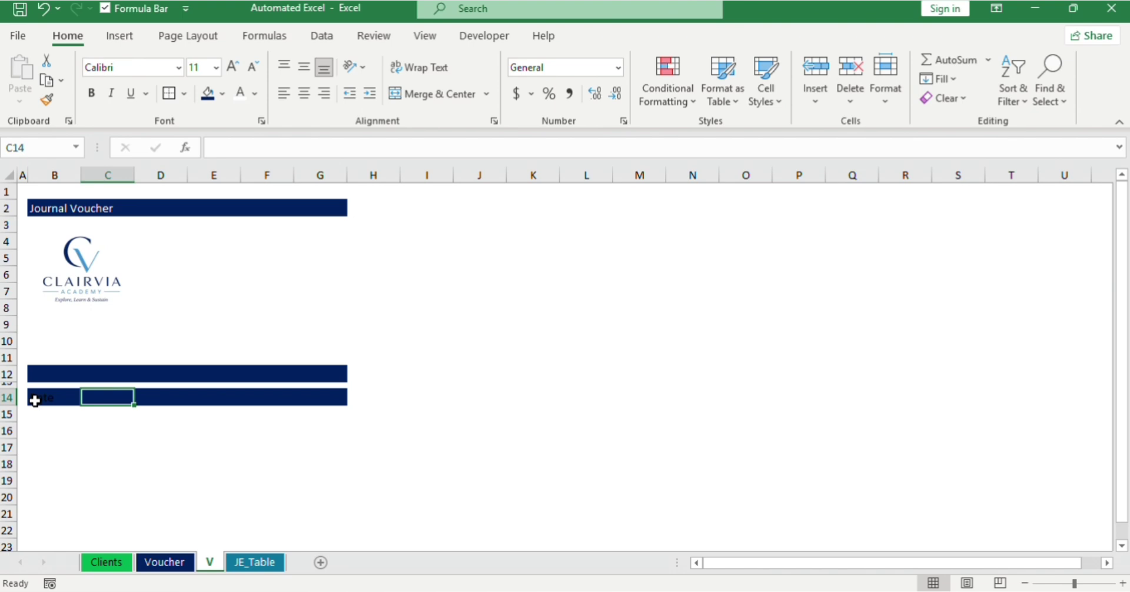
pyautogui.write('P')
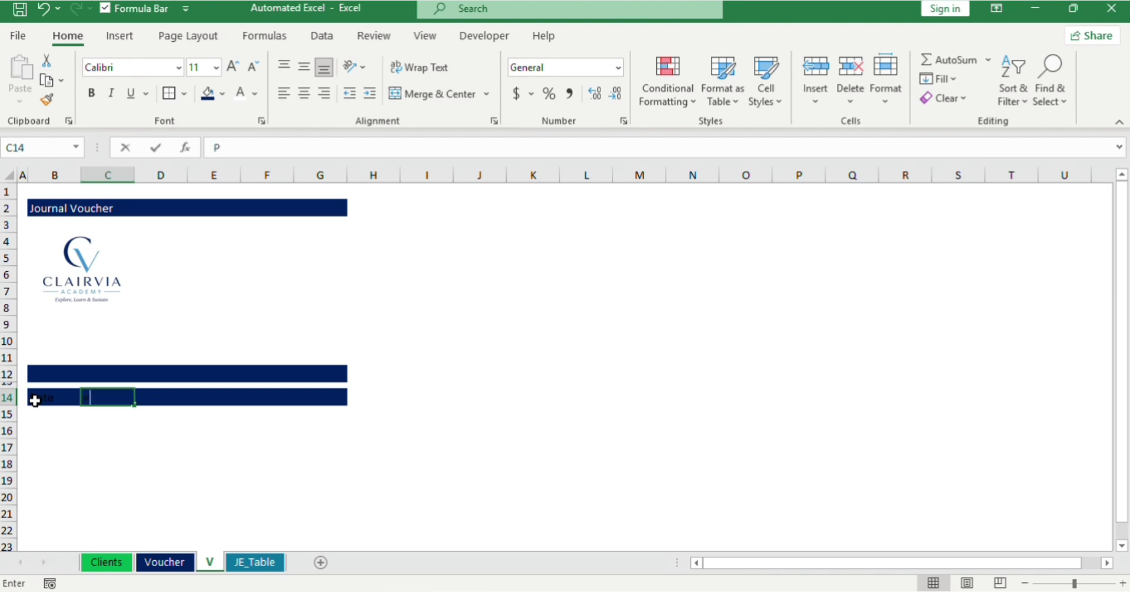
pyautogui.write('ayer/Payr')
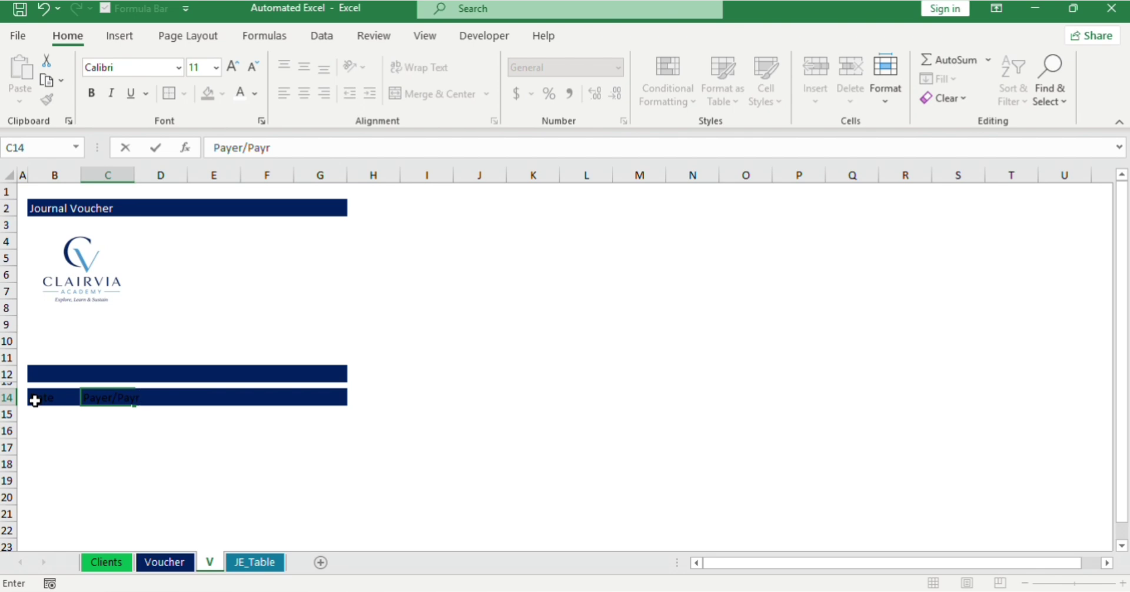
pyautogui.press('BackSpace')
pyautogui.write('ee')
pyautogui.press('Tab')
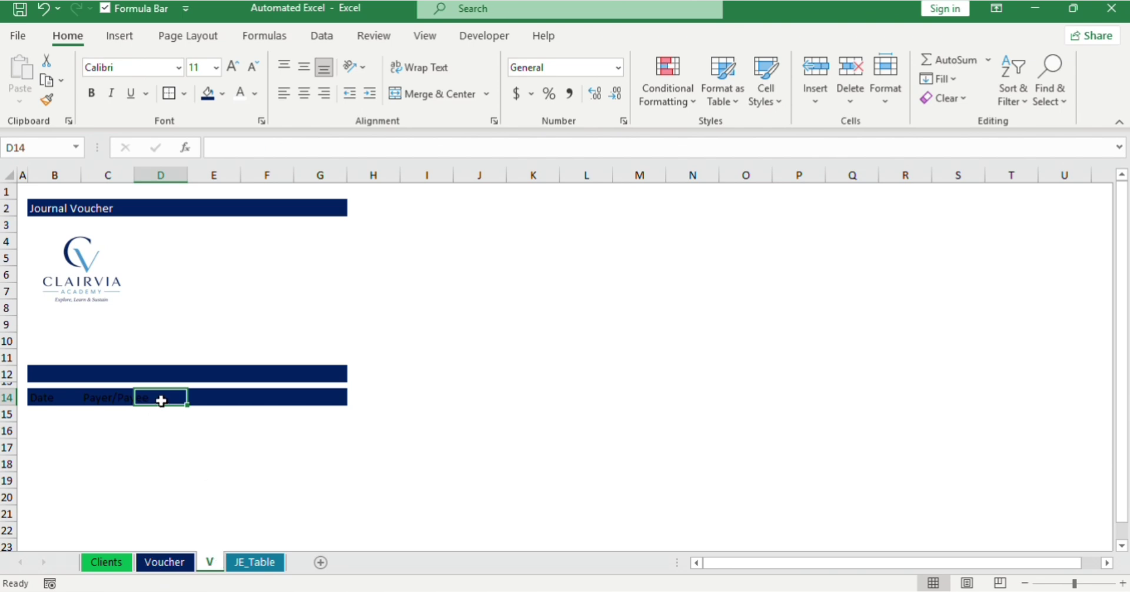
# Step: Enter the column headings Account Code in D14 and Account Head in E14
pyautogui.write('Account')
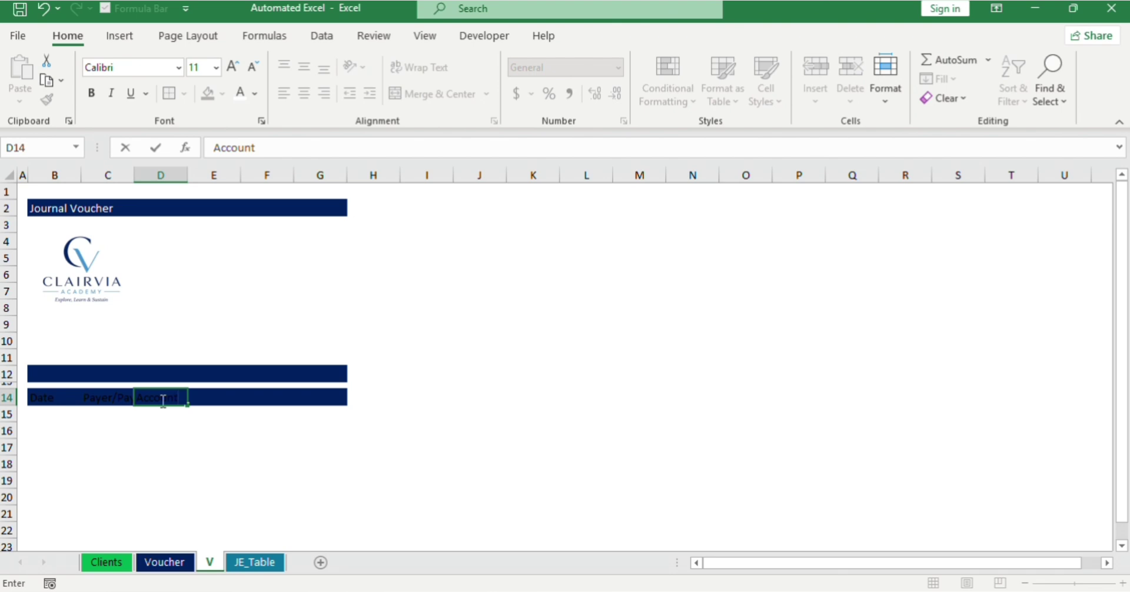
pyautogui.write(' Cou')
pyautogui.press('BackSpace')
pyautogui.press('BackSpace')
pyautogui.write('de')
pyautogui.press('Tab')
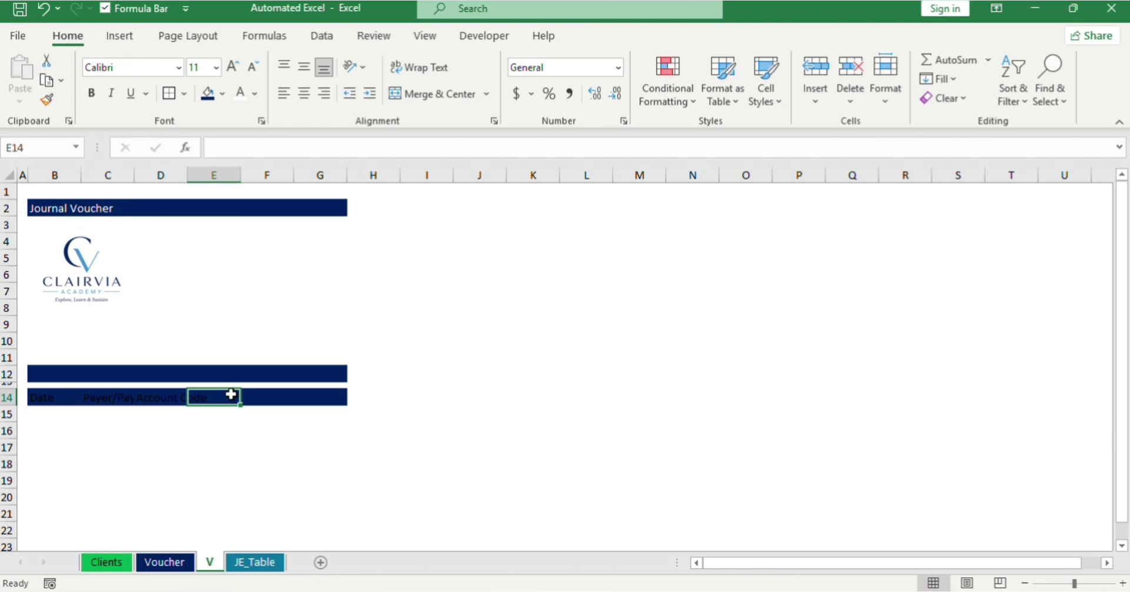
pyautogui.write('Account')
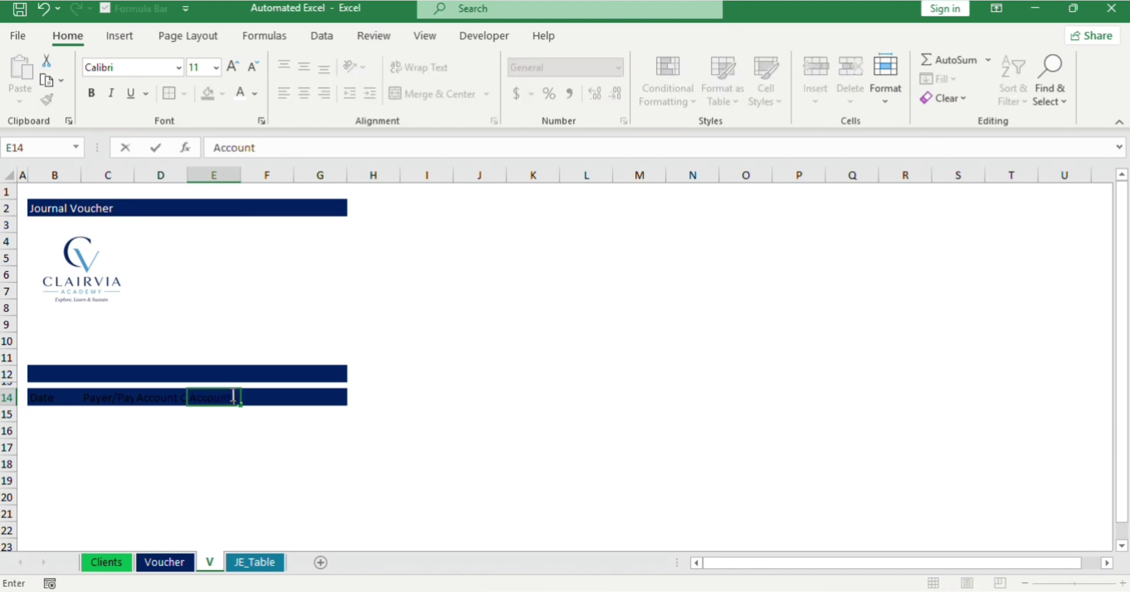
pyautogui.write(' Head')
pyautogui.click(290, 412)
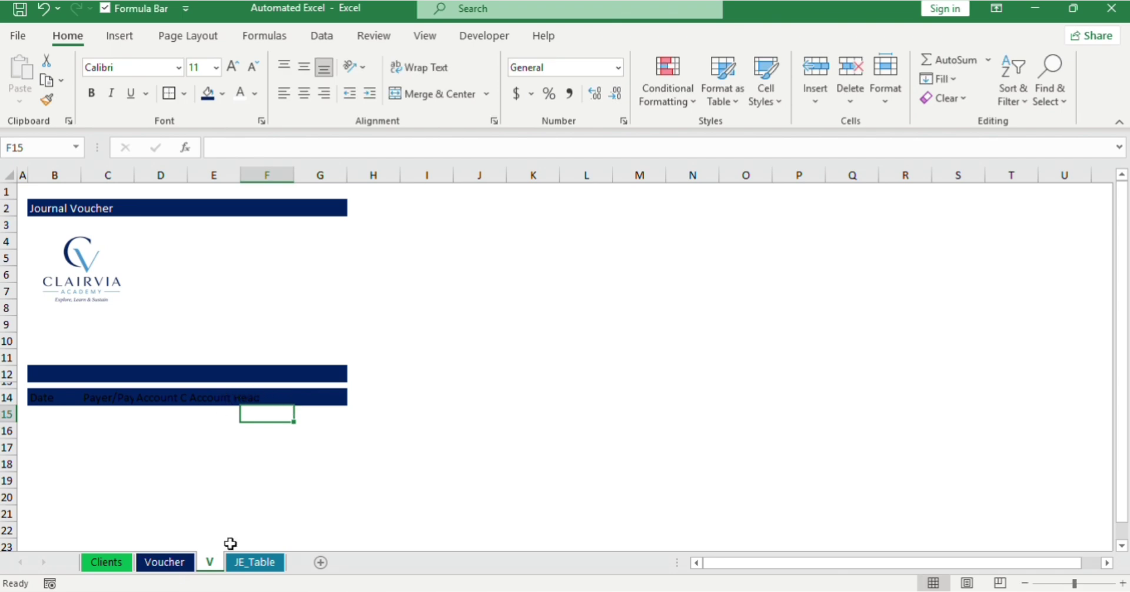
# Step: Enter the column headings Debit in F14 and Credit in G14
pyautogui.click(264, 398)
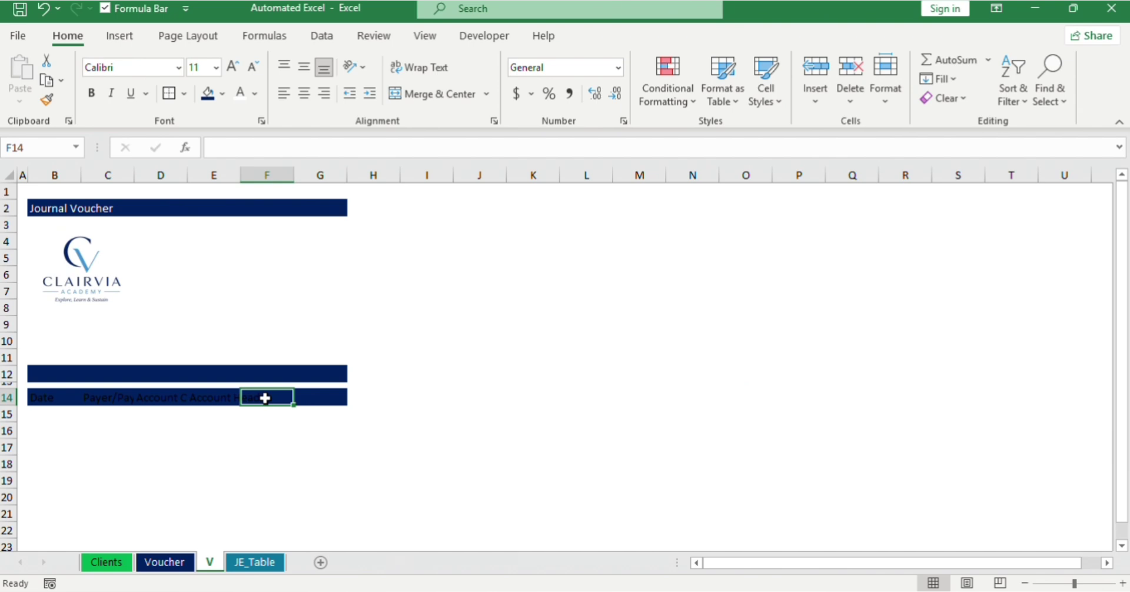
pyautogui.write('Debit')
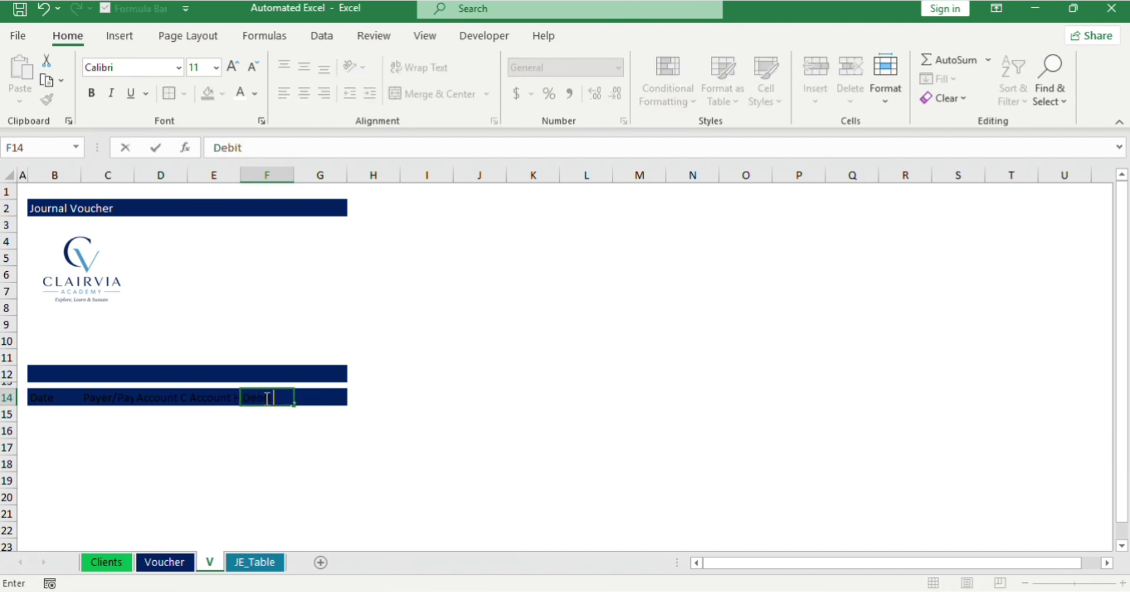
pyautogui.press('Tab')
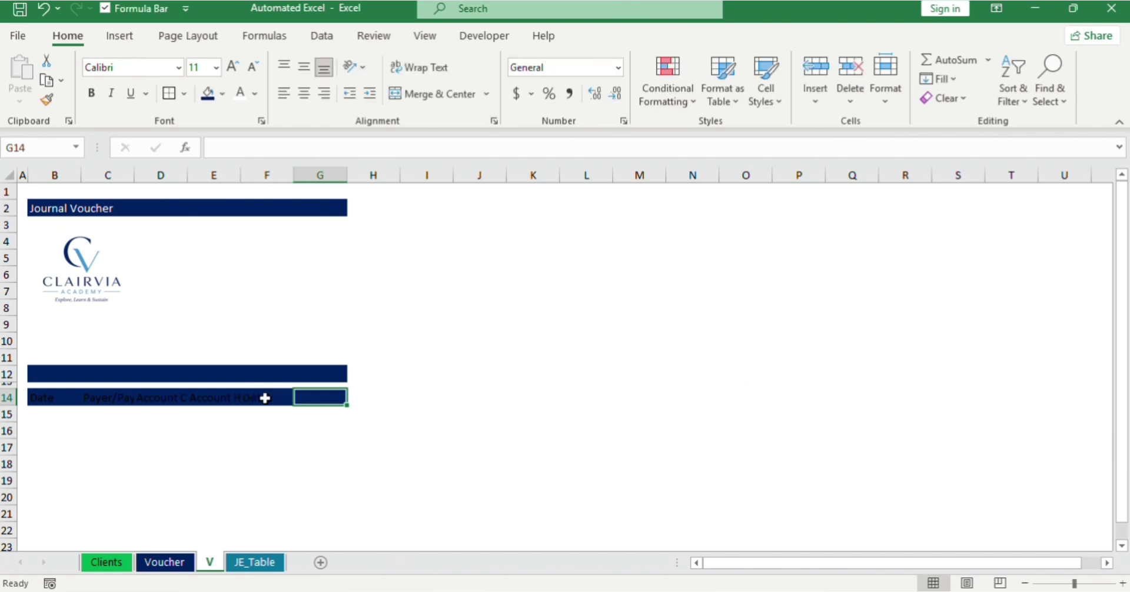
pyautogui.write('Credit')
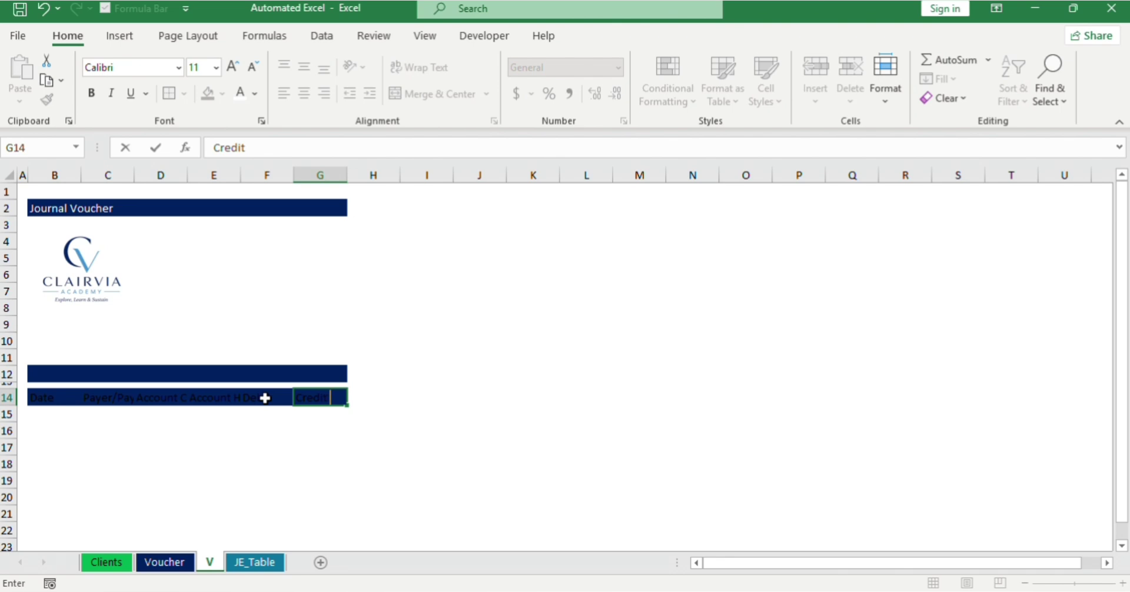
pyautogui.click(180, 429)
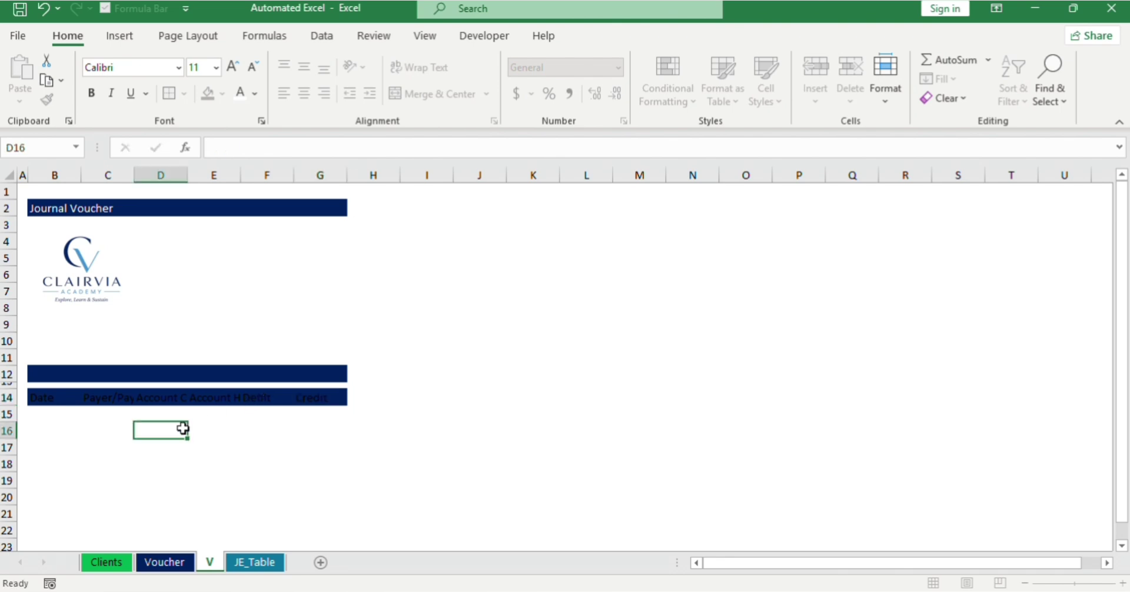
# Step: Change the font colour of the headings in B14:G14 to white
pyautogui.click(50, 401)
pyautogui.hotkey('shift', 'Right')
pyautogui.hotkey('shift', 'Right')
pyautogui.hotkey('shift', 'Right')
pyautogui.hotkey('shift', 'Right')
pyautogui.hotkey('shift', 'Right')
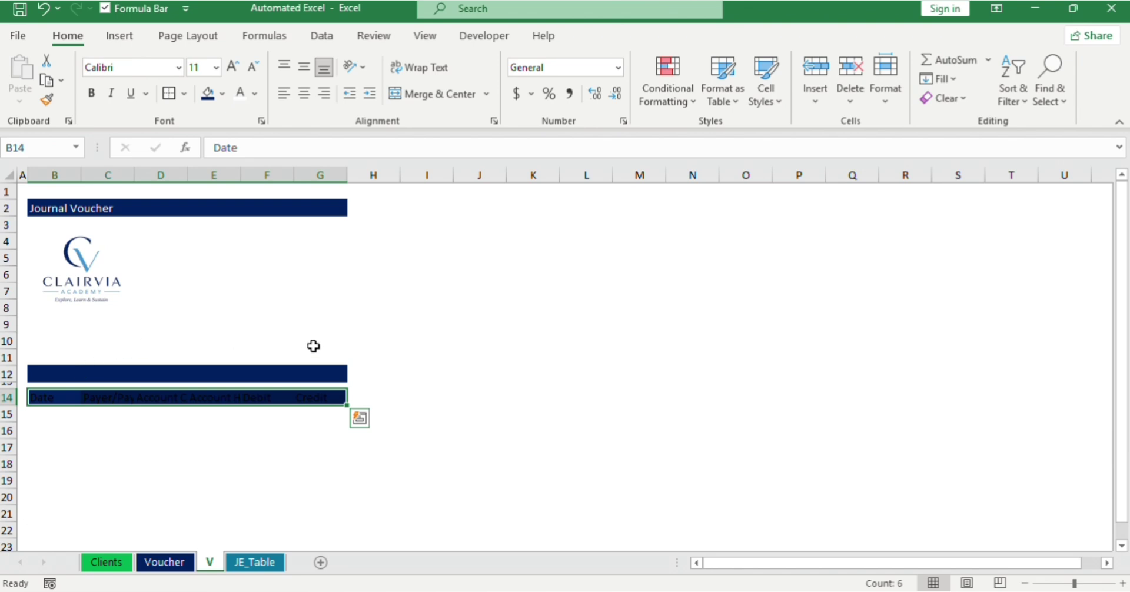
pyautogui.click(240, 94)
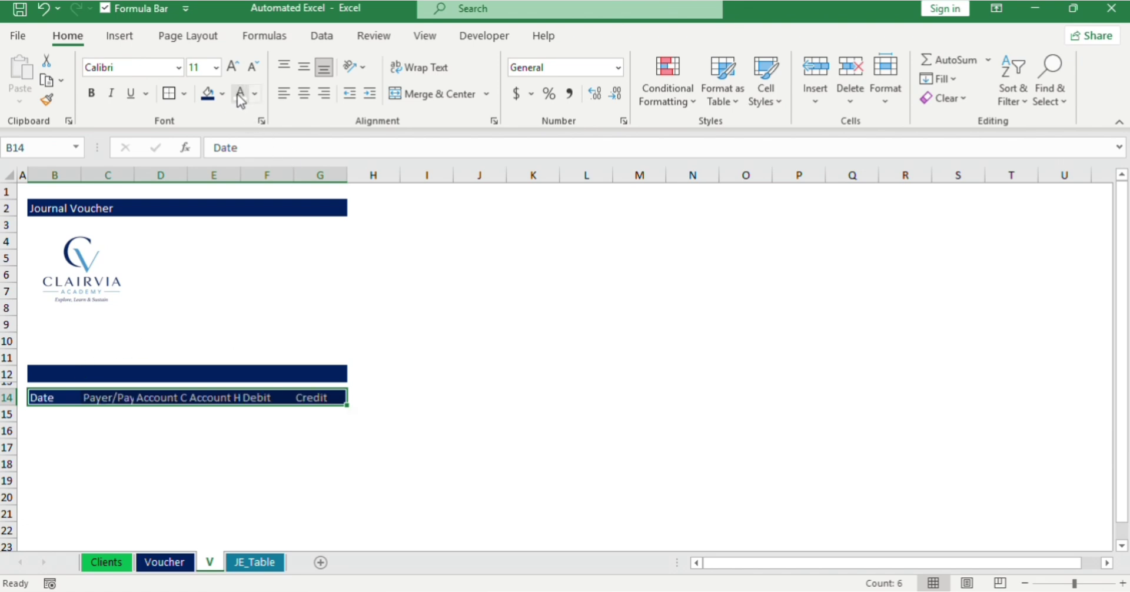
pyautogui.click(404, 421)
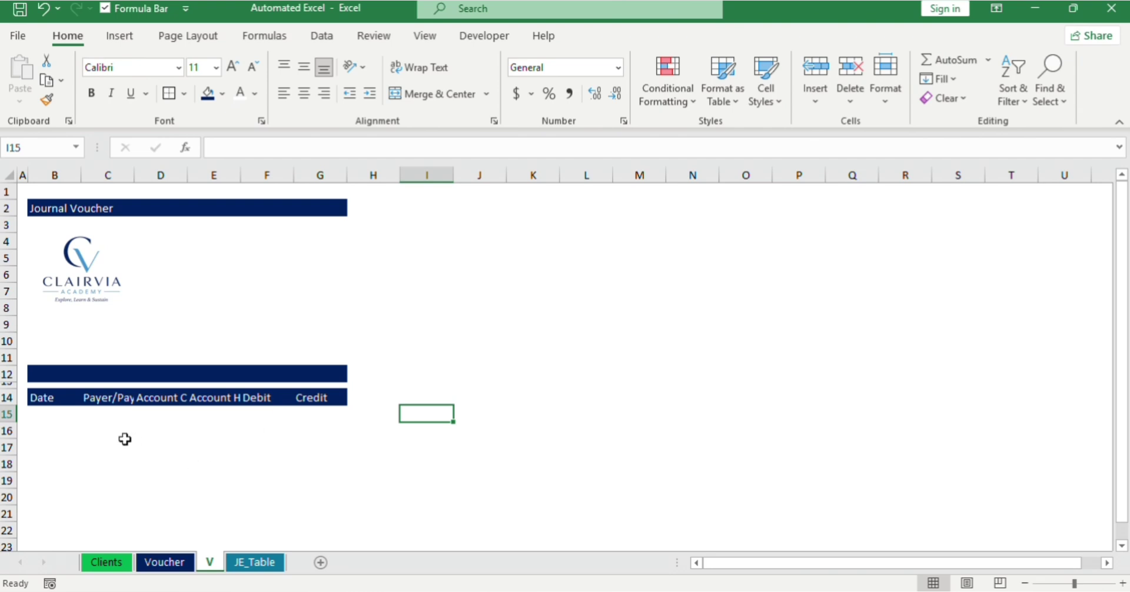
# Step: AutoFit the column widths of the whole V sheet to their contents
pyautogui.press('alt')
pyautogui.press('h')
pyautogui.press('o')
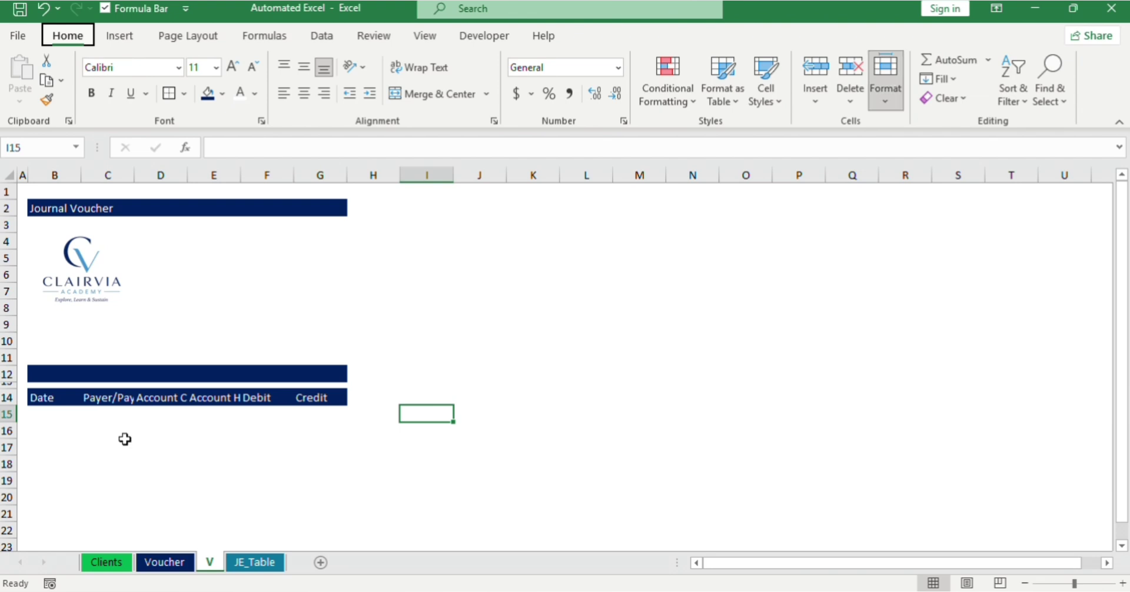
pyautogui.press('i')
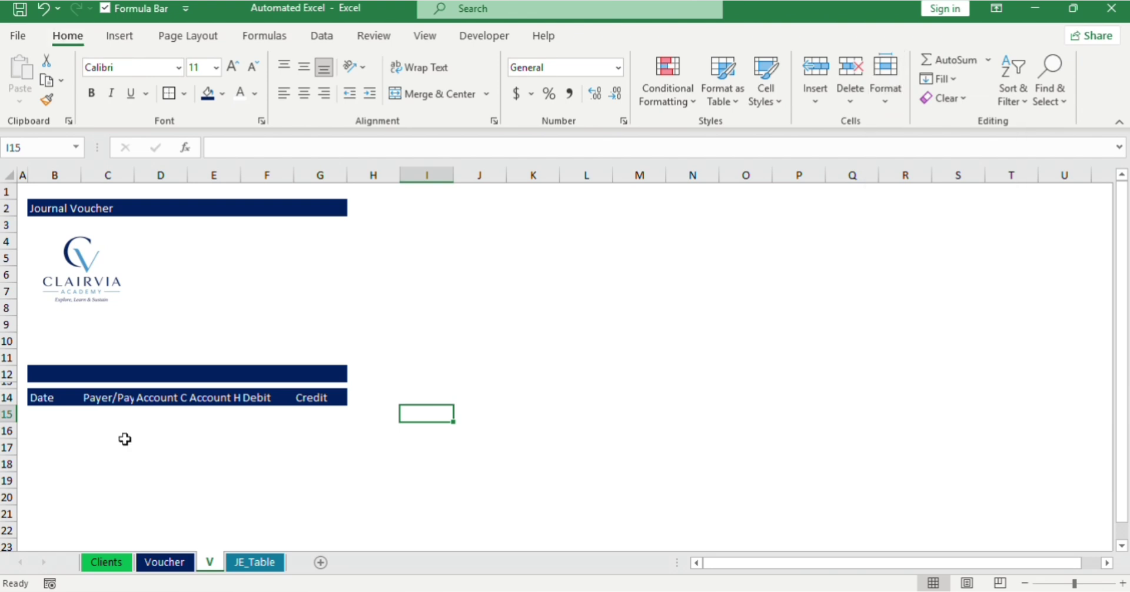
pyautogui.hotkey('ctrl', 'a')
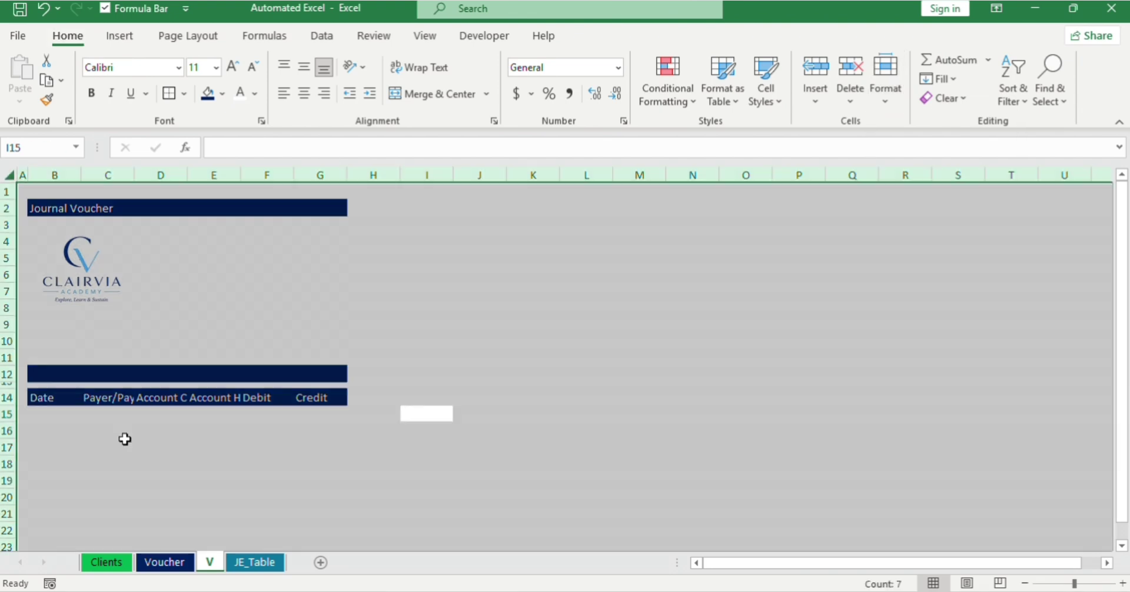
pyautogui.press('alt')
pyautogui.press('h')
pyautogui.press('o')
pyautogui.press('i')
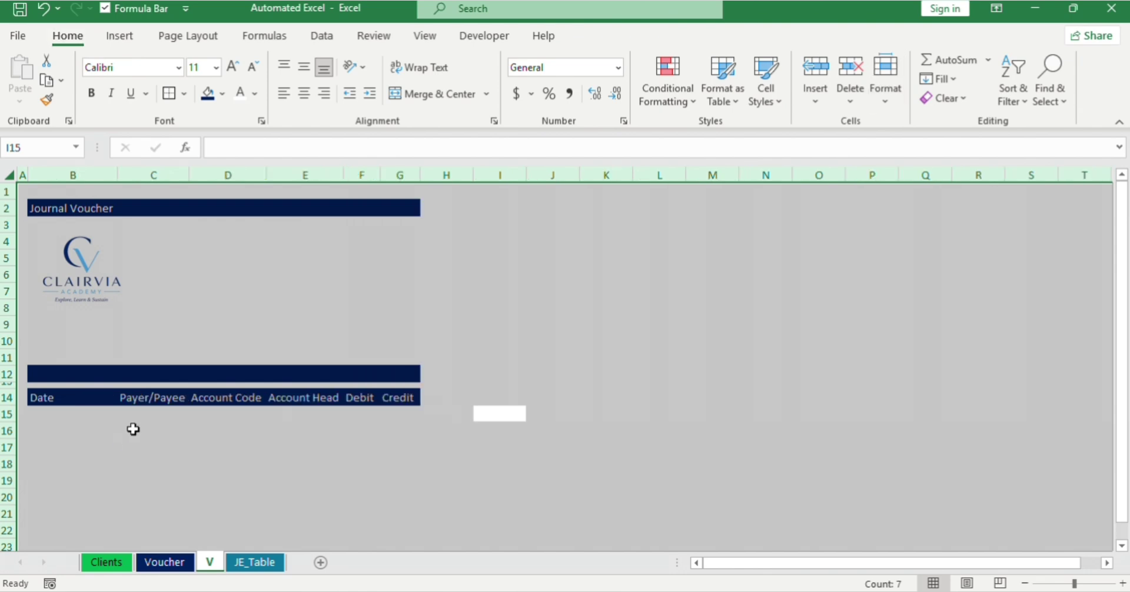
# Step: Left-align the headings in B14:G14
pyautogui.click(51, 400)
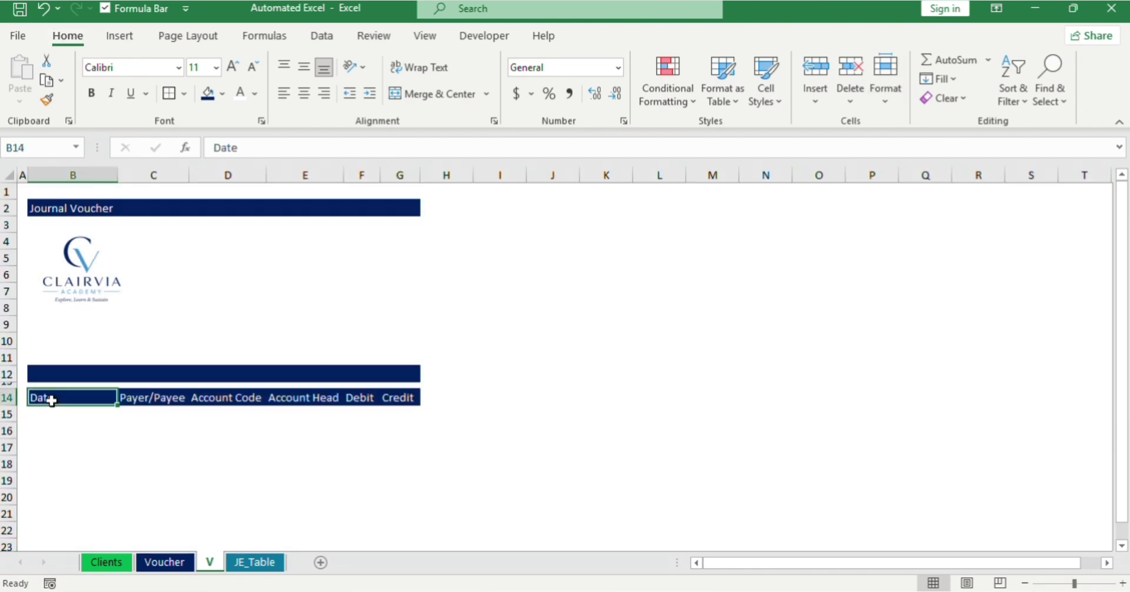
pyautogui.hotkey('shift', 'Right')
pyautogui.hotkey('shift', 'Right')
pyautogui.hotkey('shift', 'Right')
pyautogui.hotkey('shift', 'Right')
pyautogui.hotkey('shift', 'Right')
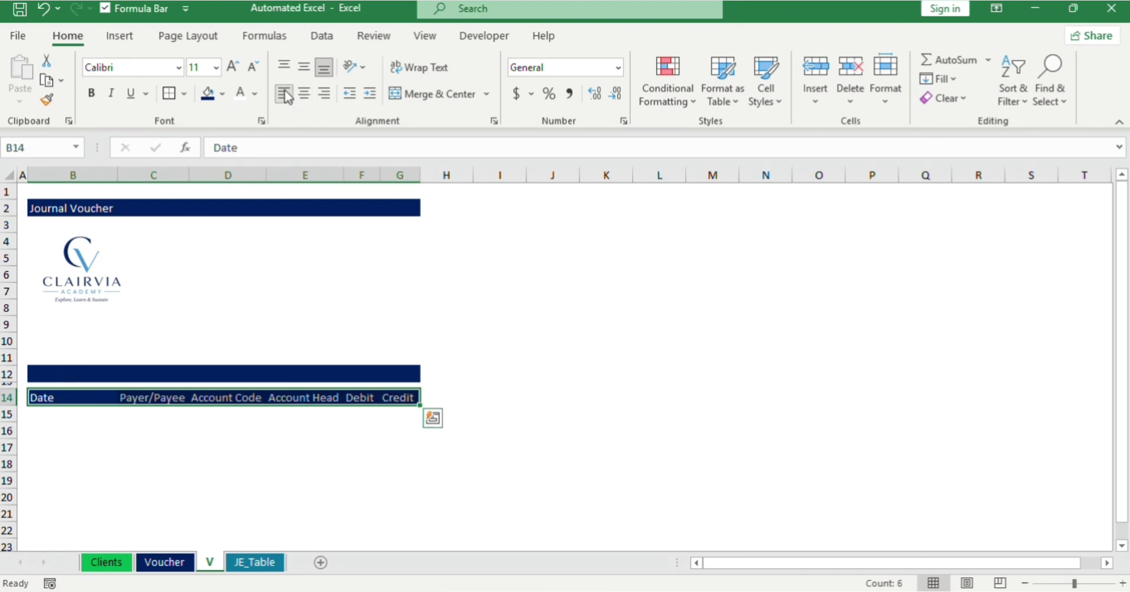
pyautogui.click(265, 436)
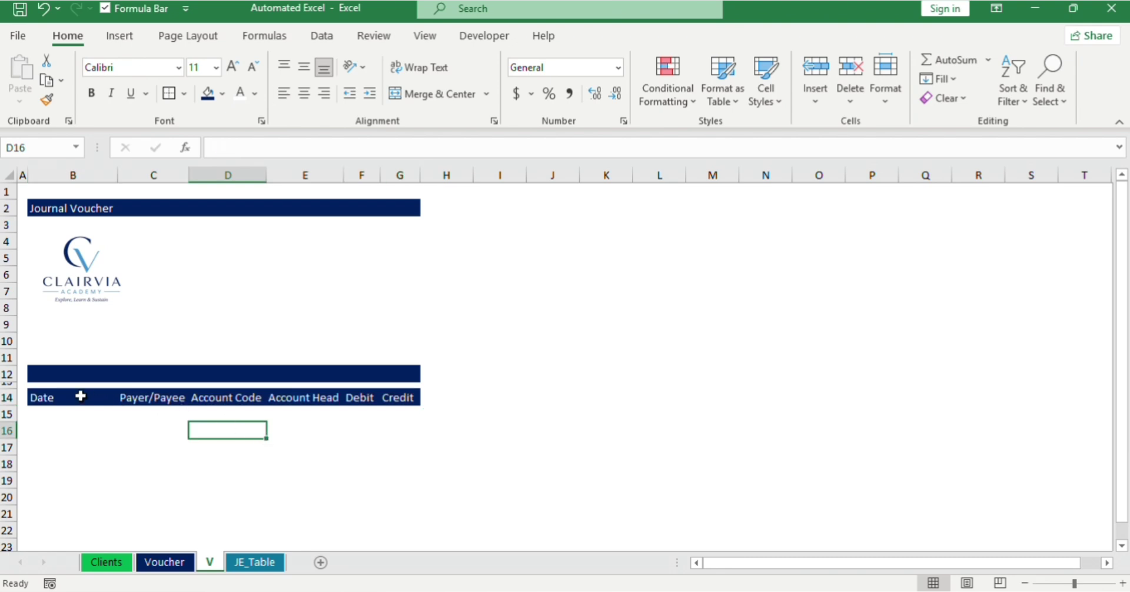
# Step: Add white inside vertical borders between the heading cells B14:G14
pyautogui.moveTo(81, 396); pyautogui.dragTo(124, 397)
pyautogui.hotkey('shift', 'Right')
pyautogui.hotkey('shift', 'Right')
pyautogui.hotkey('shift', 'Right')
pyautogui.hotkey('shift', 'Right')
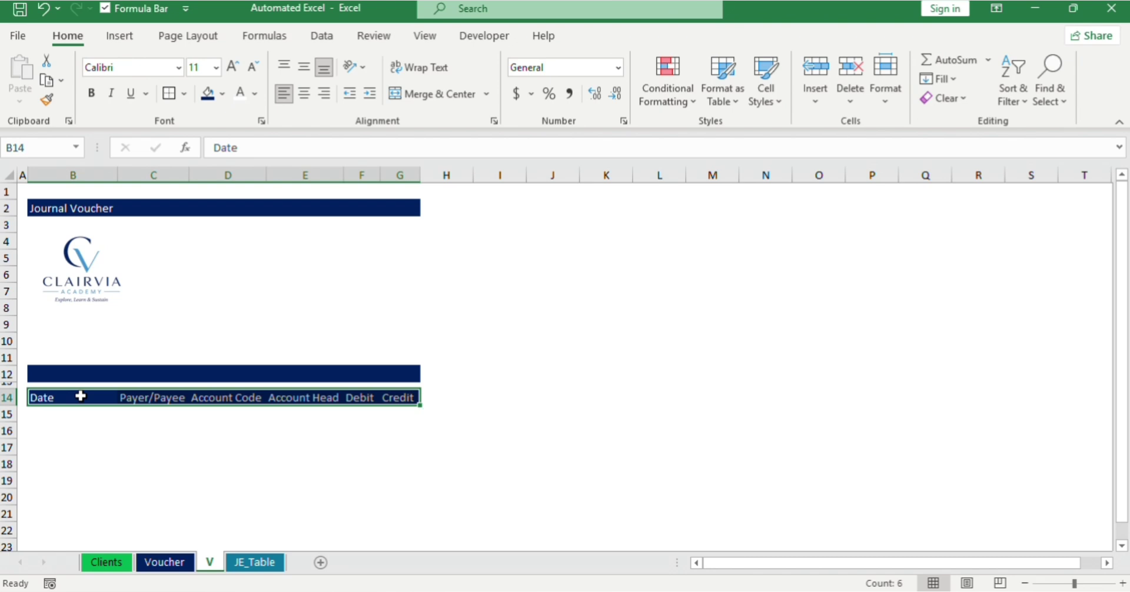
pyautogui.hotkey('ctrl', '1')
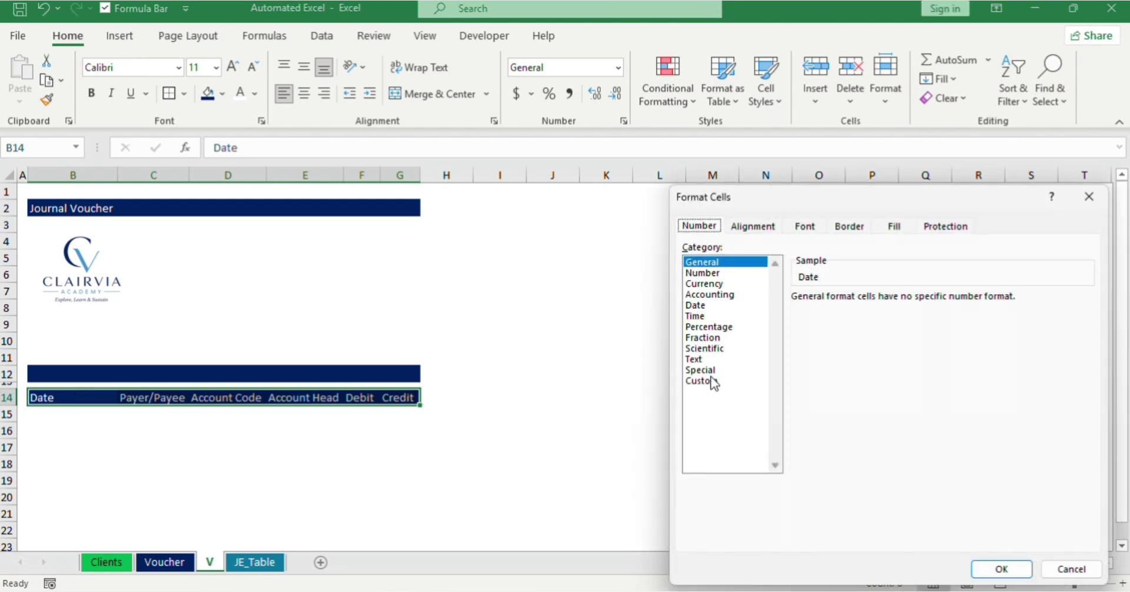
pyautogui.click(846, 226)
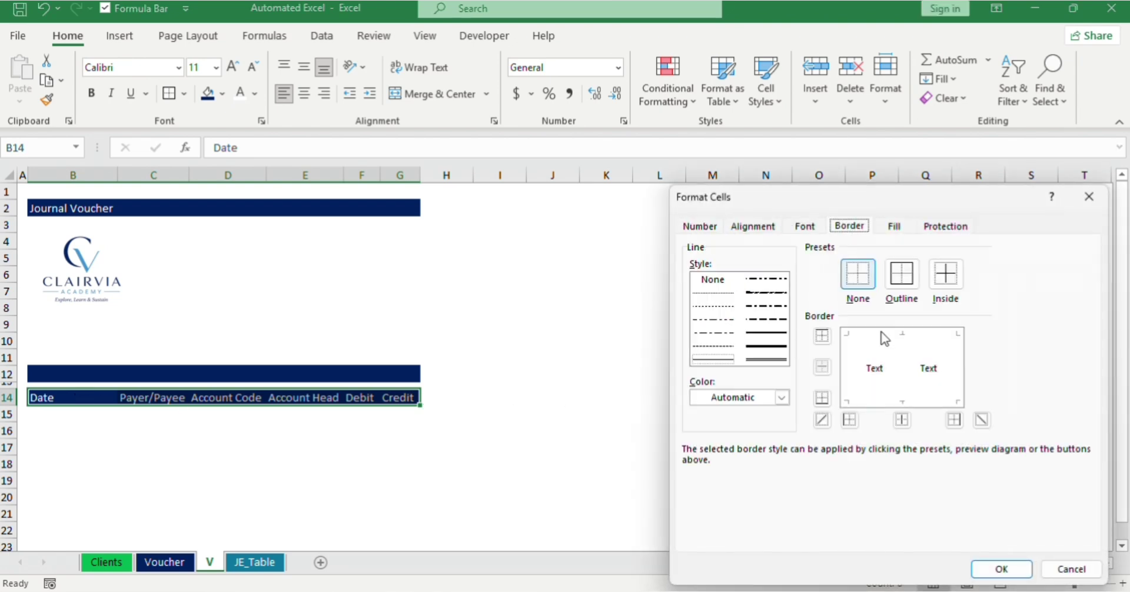
pyautogui.click(901, 359)
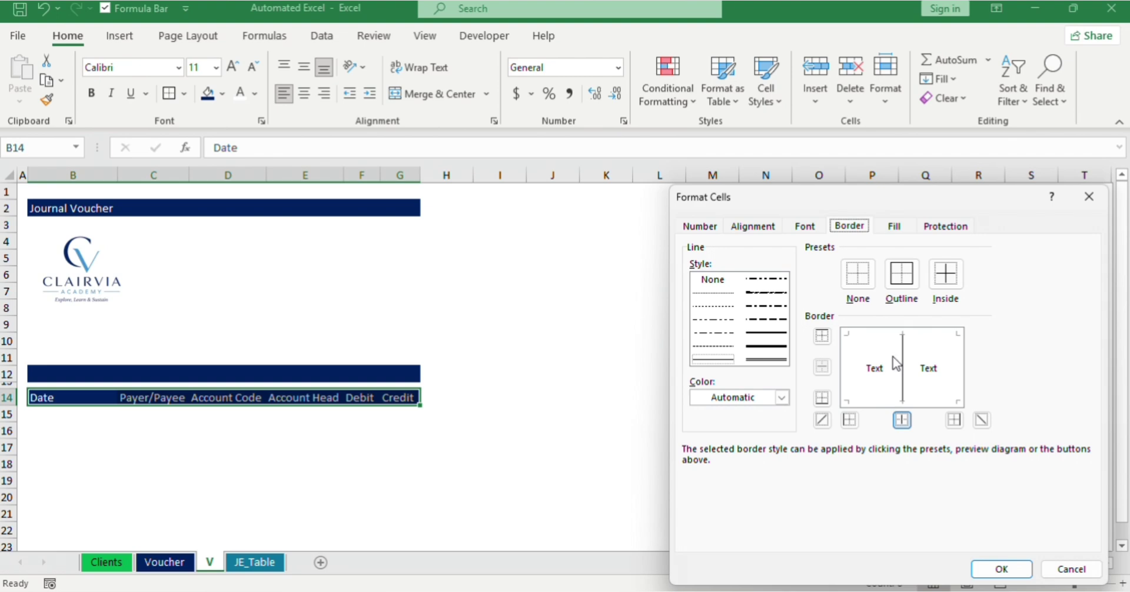
pyautogui.click(782, 398)
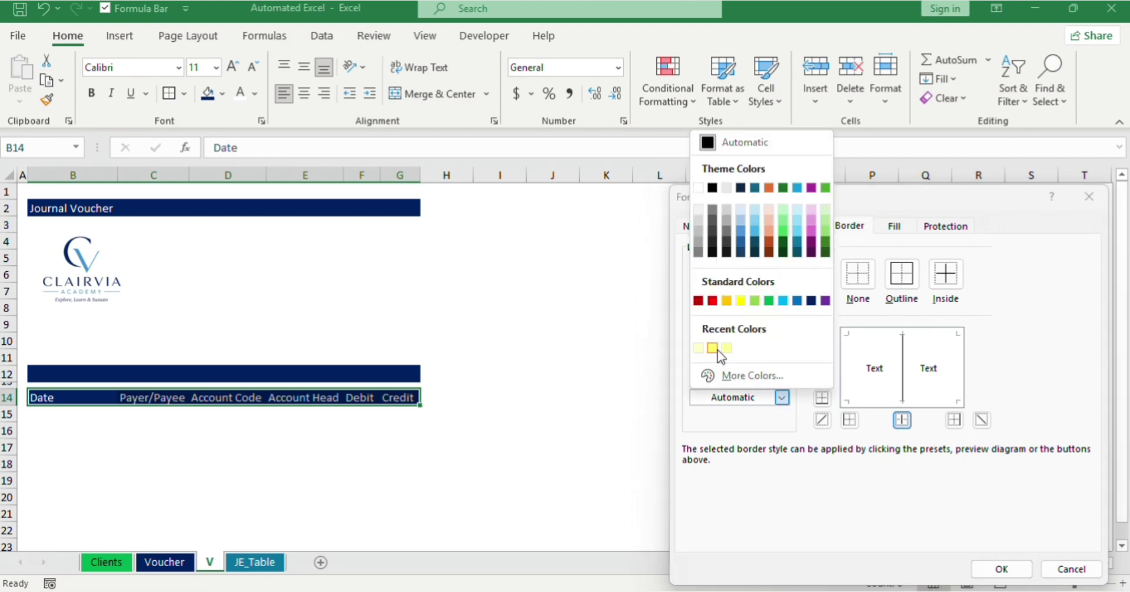
pyautogui.click(699, 189)
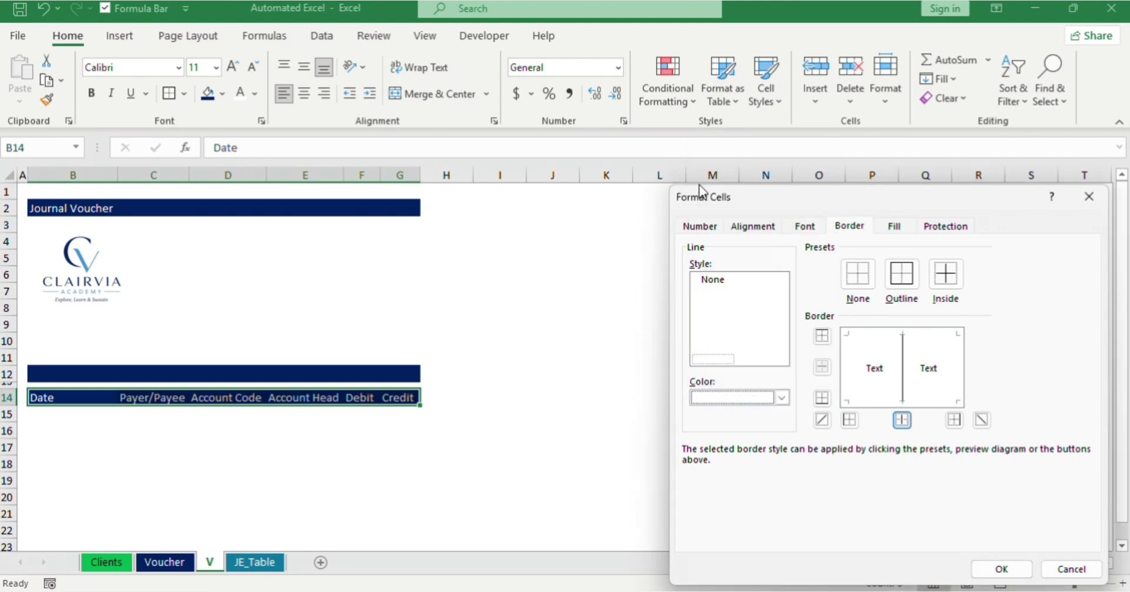
pyautogui.click(905, 381)
pyautogui.click(1001, 571)
pyautogui.click(474, 531)
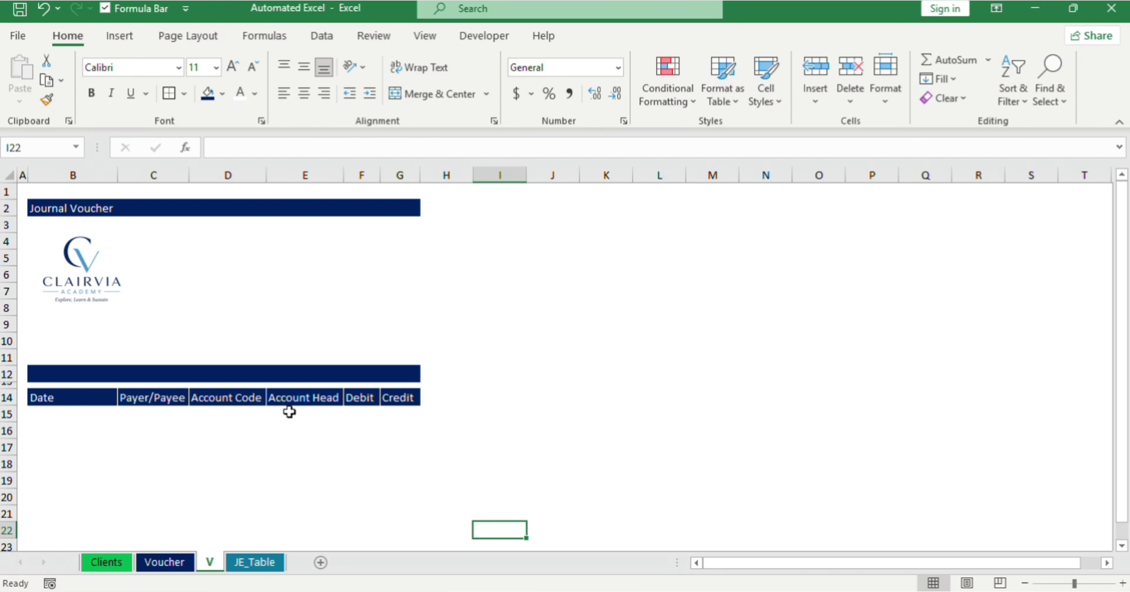
# Step: Put a separate black outside border around rows 15 to 34 of each of the columns B, C, D and E
pyautogui.click(63, 414)
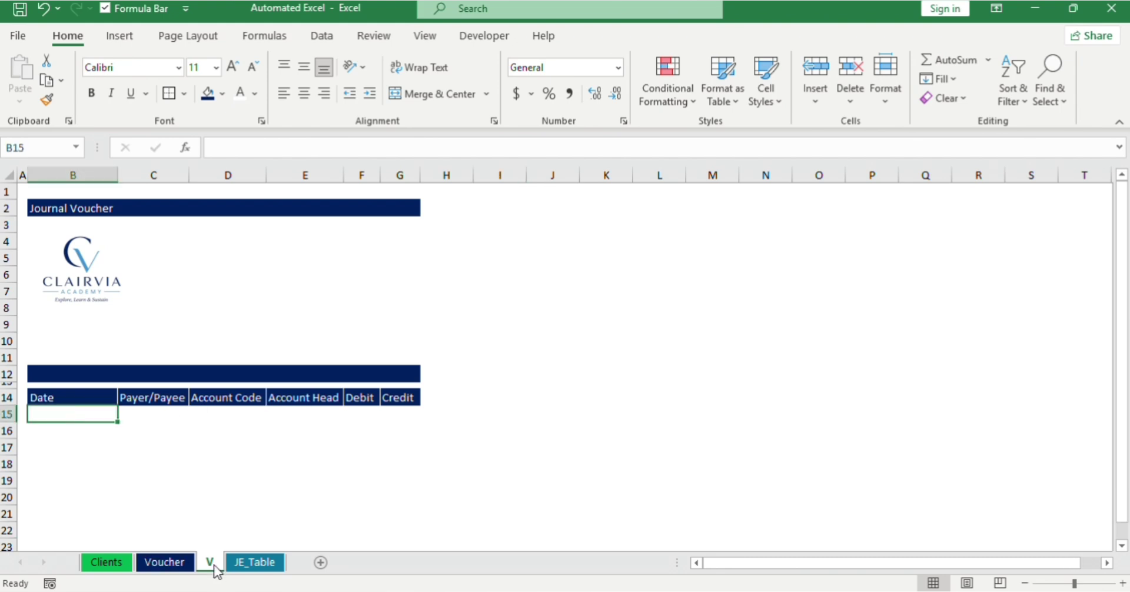
pyautogui.hotkey('shift', 'Down')
pyautogui.hotkey('shift', 'Down')
pyautogui.hotkey('shift', 'Down')
pyautogui.hotkey('shift', 'Down')
pyautogui.hotkey('shift', 'Down')
pyautogui.hotkey('shift', 'Down')
pyautogui.hotkey('shift', 'Down')
pyautogui.hotkey('shift', 'Down')
pyautogui.hotkey('shift', 'Down')
pyautogui.hotkey('shift', 'Down')
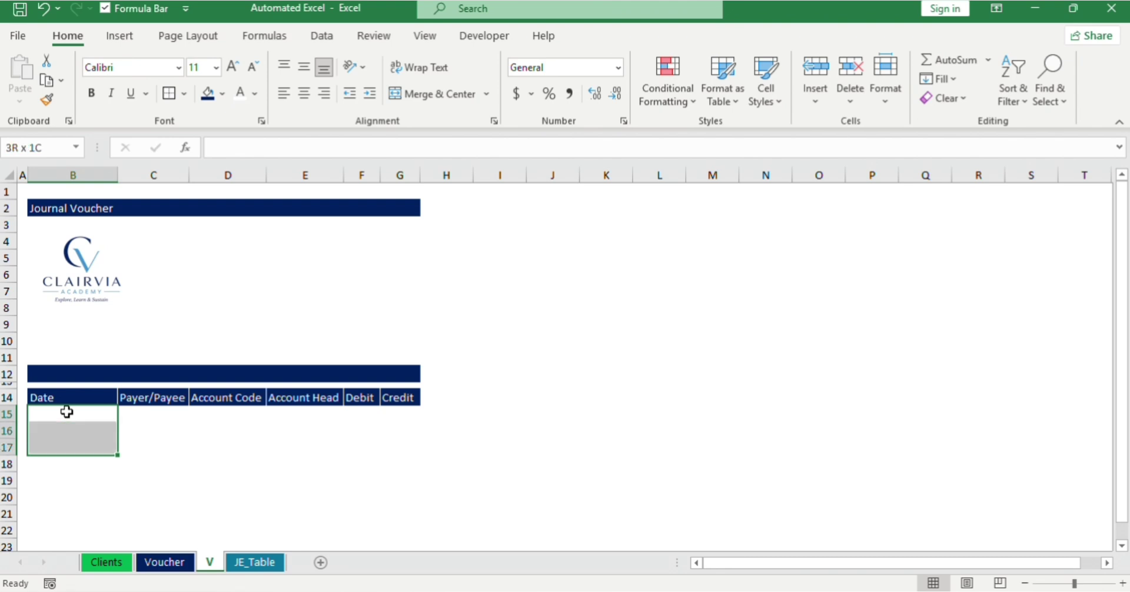
pyautogui.hotkey('shift', 'Down')
pyautogui.hotkey('shift', 'Down')
pyautogui.hotkey('shift', 'Down')
pyautogui.hotkey('shift', 'Down')
pyautogui.hotkey('shift', 'Down')
pyautogui.hotkey('shift', 'Down')
pyautogui.hotkey('shift', 'Down')
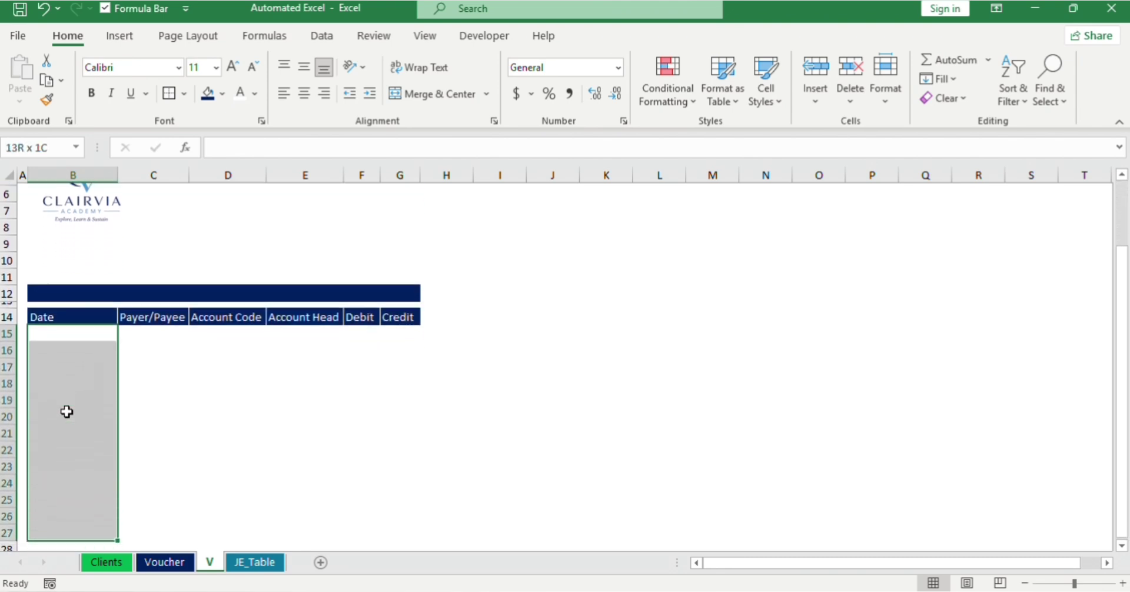
pyautogui.hotkey('shift', 'Up')
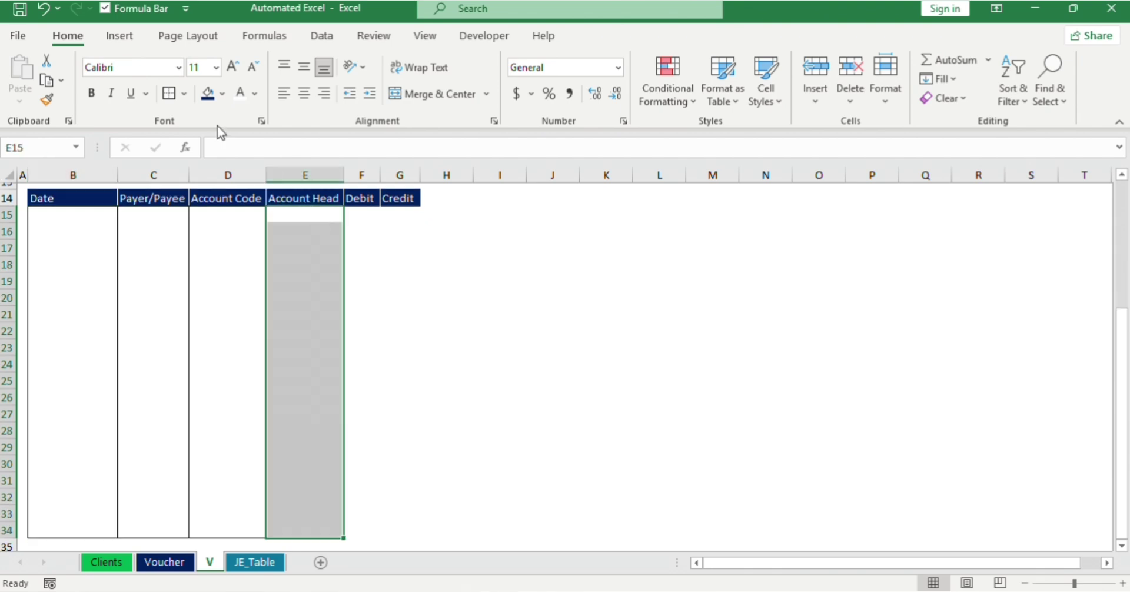
pyautogui.click(170, 96)
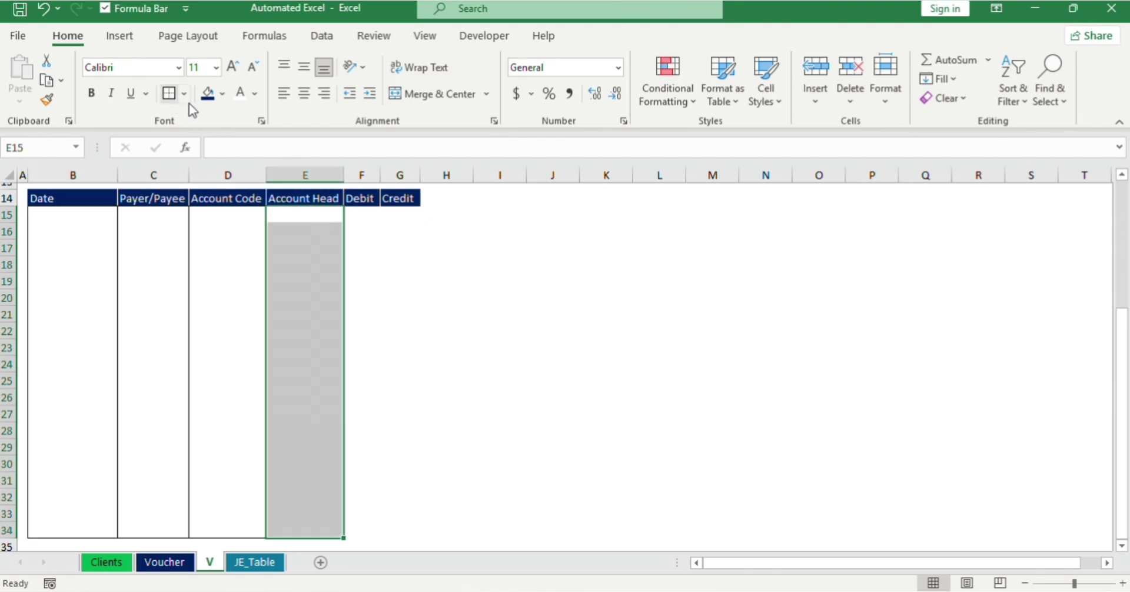
# Step: Put separate black outside borders around the Debit range F15:F34 and the Credit range G15:G34
pyautogui.click(365, 218)
pyautogui.moveTo(365, 217); pyautogui.dragTo(366, 530)
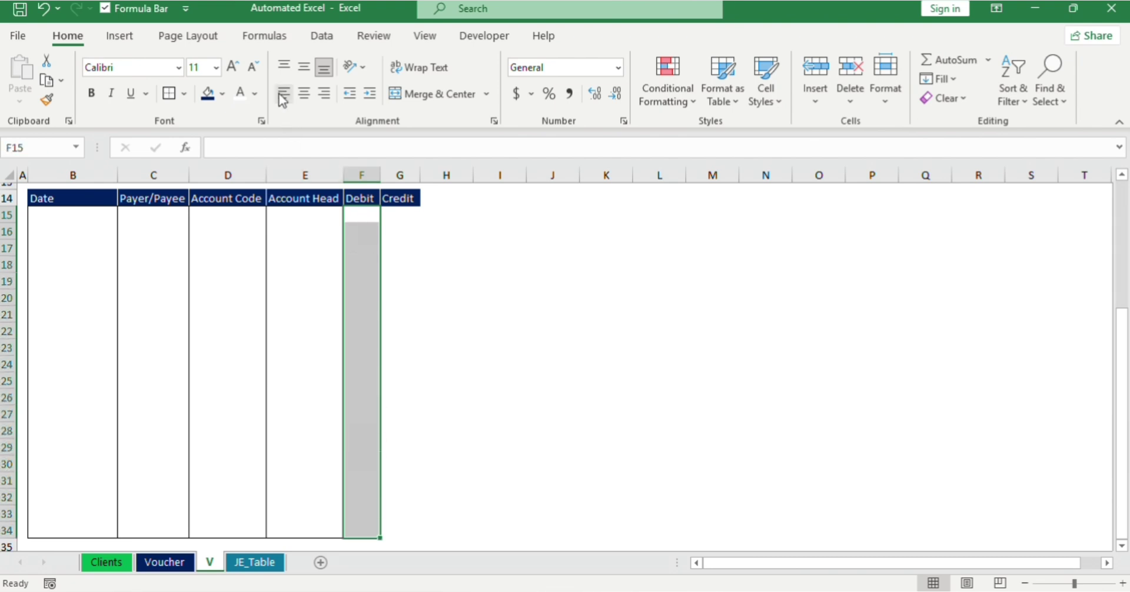
pyautogui.click(170, 98)
pyautogui.click(401, 213)
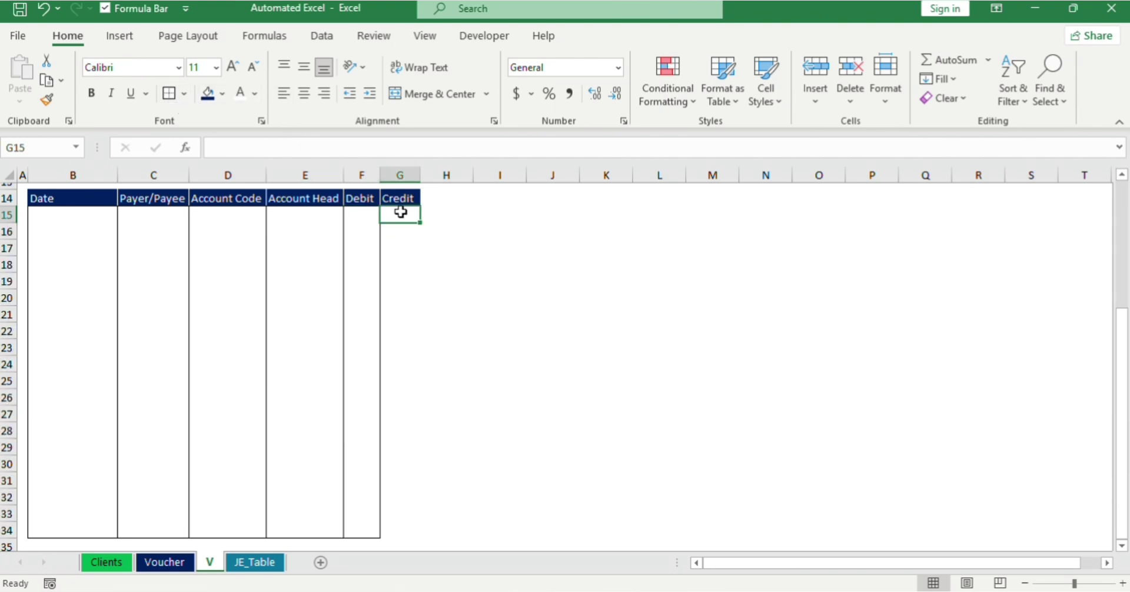
pyautogui.moveTo(401, 213); pyautogui.dragTo(401, 530)
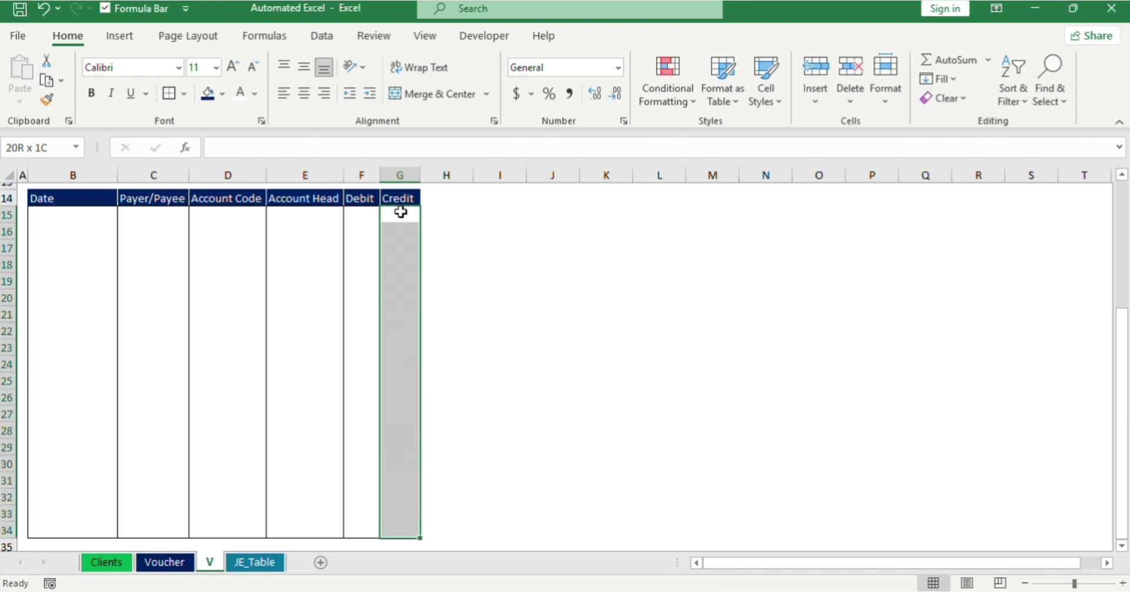
pyautogui.click(172, 94)
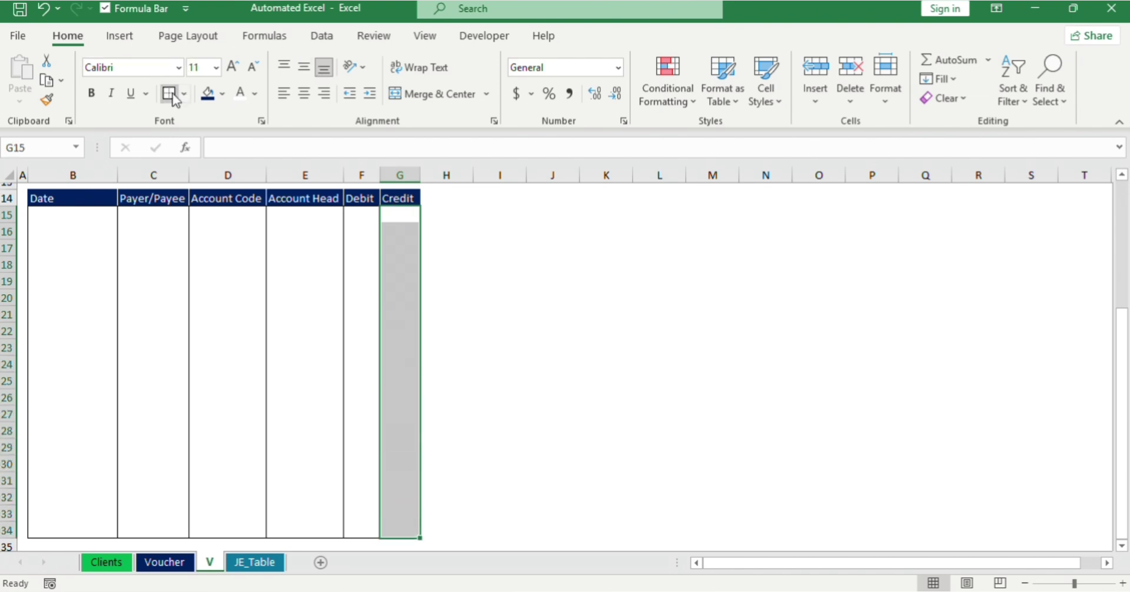
pyautogui.click(457, 216)
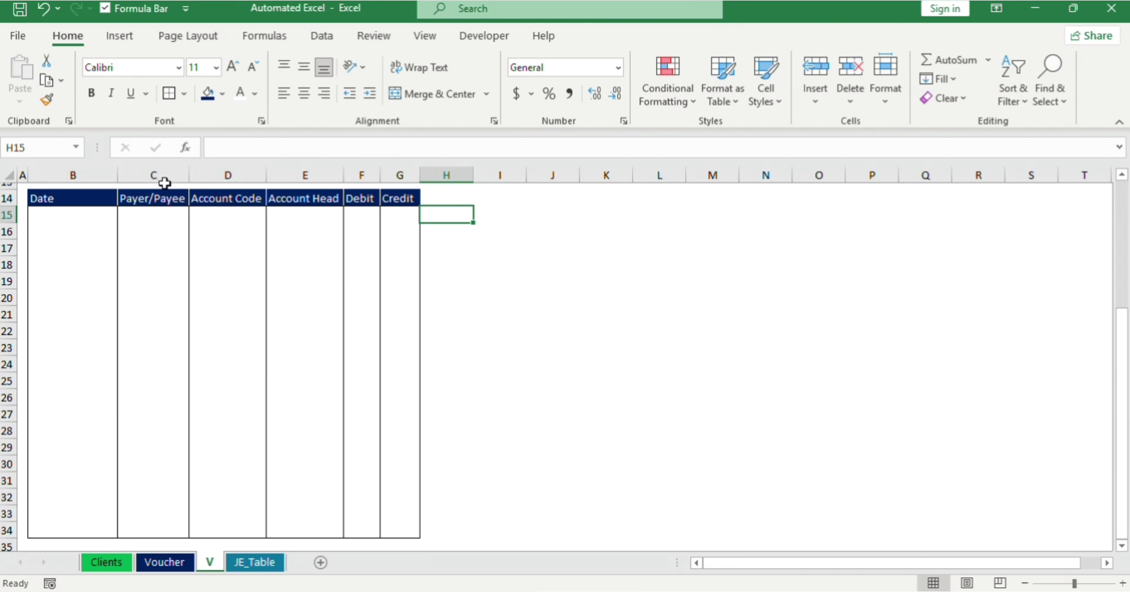
# Step: Widen the Payer/Payee, Account Code and Account Head columns beyond their heading text
pyautogui.moveTo(184, 180); pyautogui.dragTo(225, 175)
pyautogui.moveTo(301, 177); pyautogui.dragTo(364, 177)
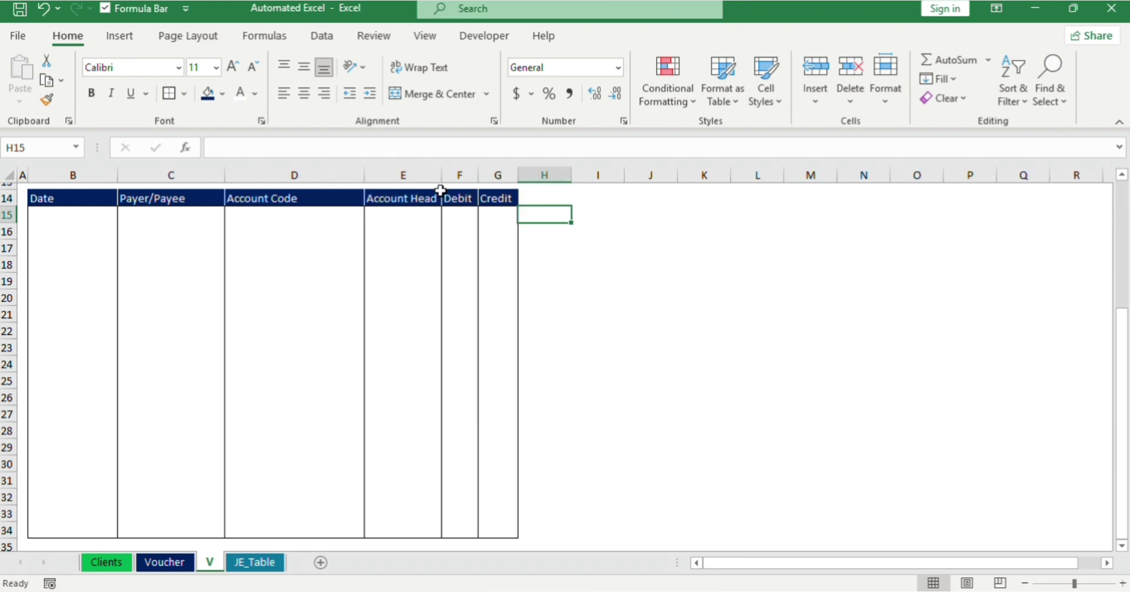
pyautogui.moveTo(444, 179); pyautogui.dragTo(563, 175)
# Step: Set the column width of the Debit and Credit columns, F and G, to 10
pyautogui.rightClick(563, 175)
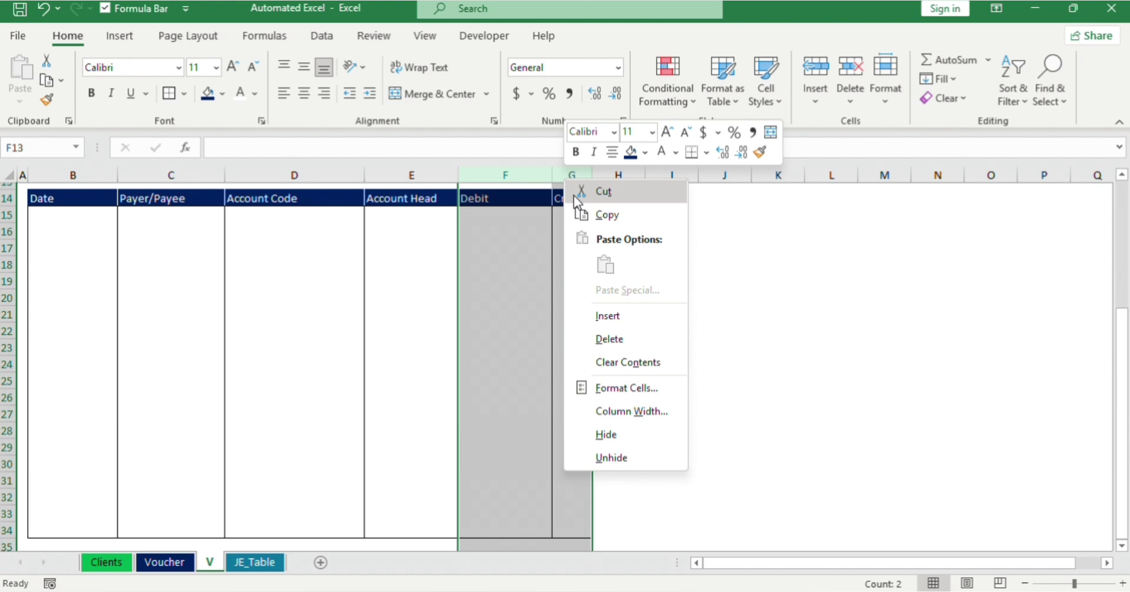
pyautogui.click(680, 412)
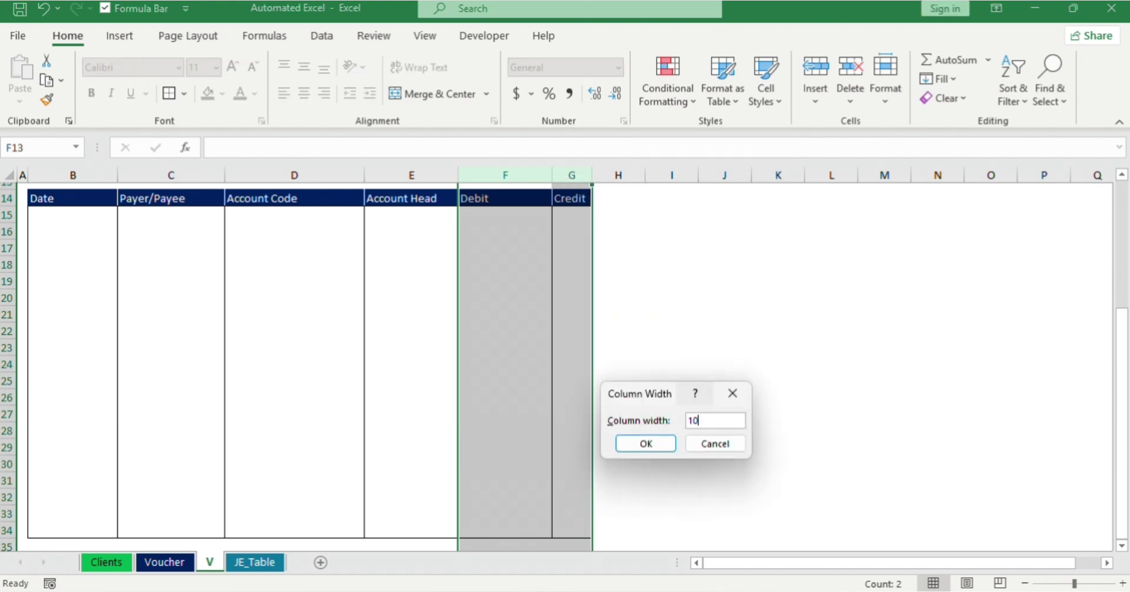
pyautogui.press('Return')
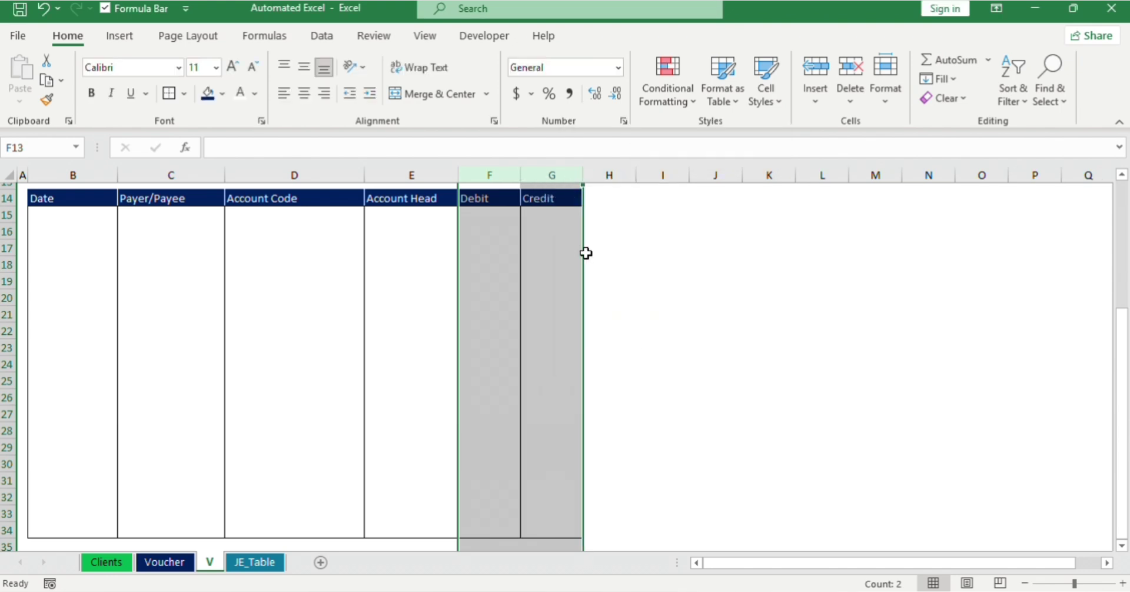
pyautogui.click(643, 279)
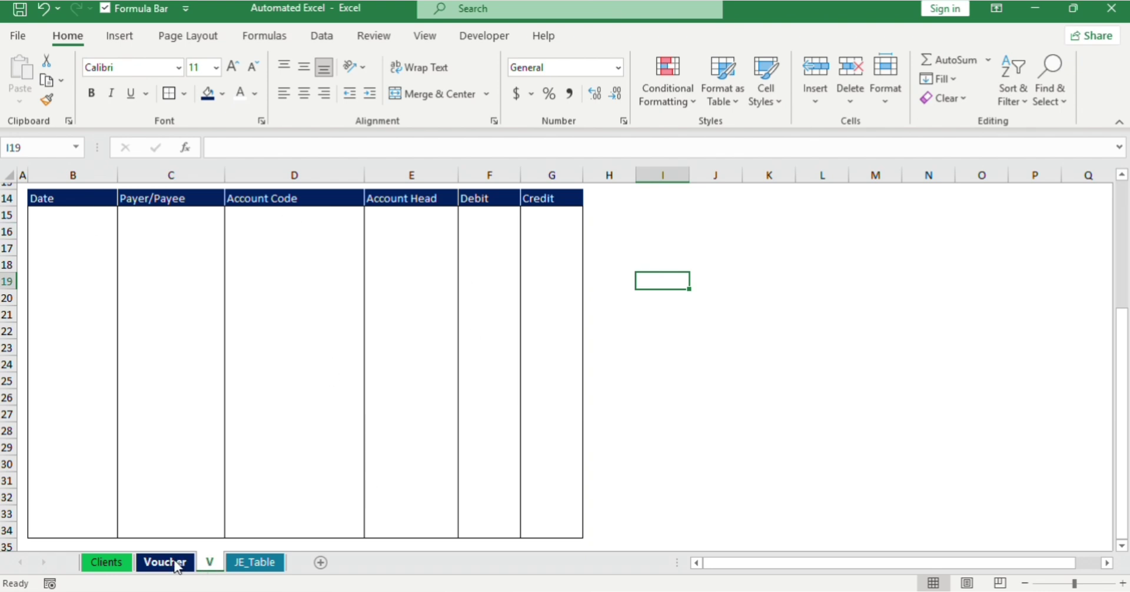
# Step: Enter the account code lookup =IF(E15="","-",IFERROR(VLOOKUP(E15, 'Data Sheet'!$P$5:$Q$88,2,FALSE),0)) in D15
pyautogui.click(259, 214)
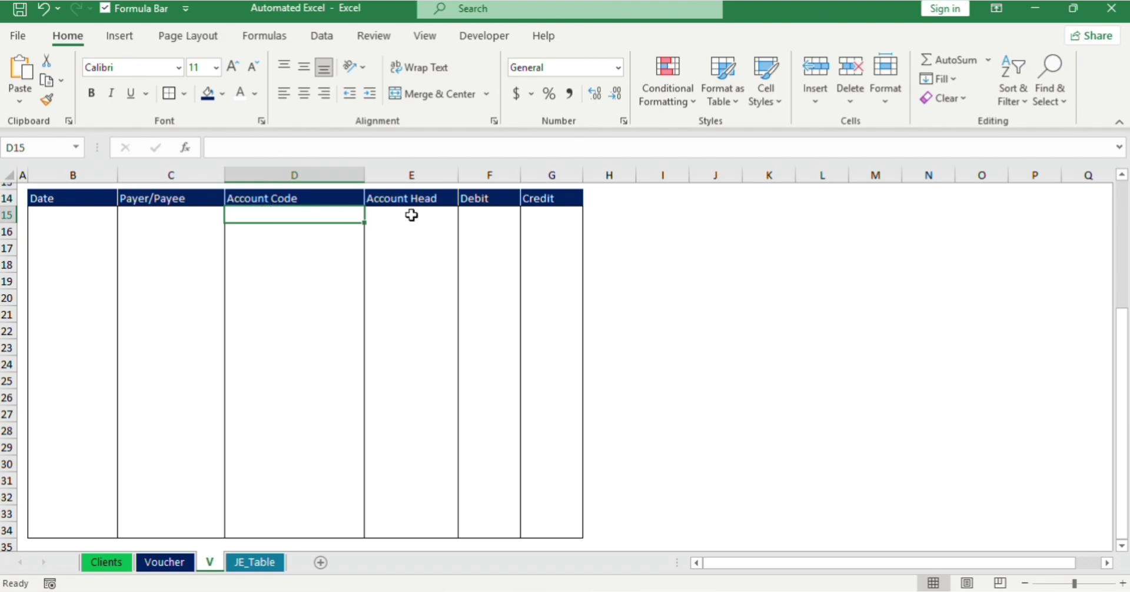
pyautogui.press('F2')
pyautogui.write('=')
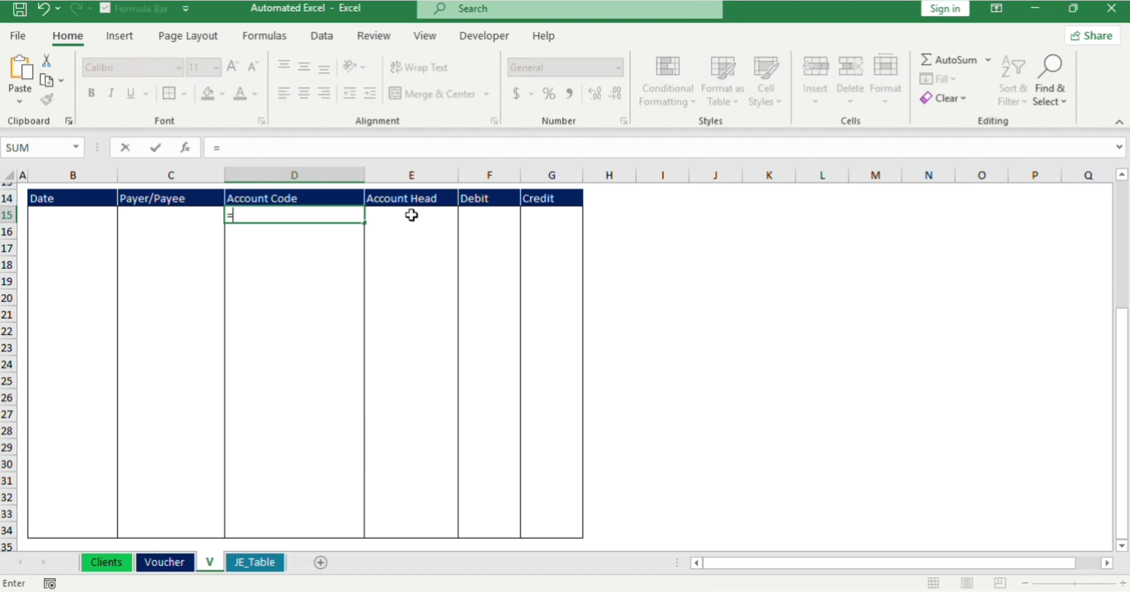
pyautogui.hotkey('ctrl', 'v')
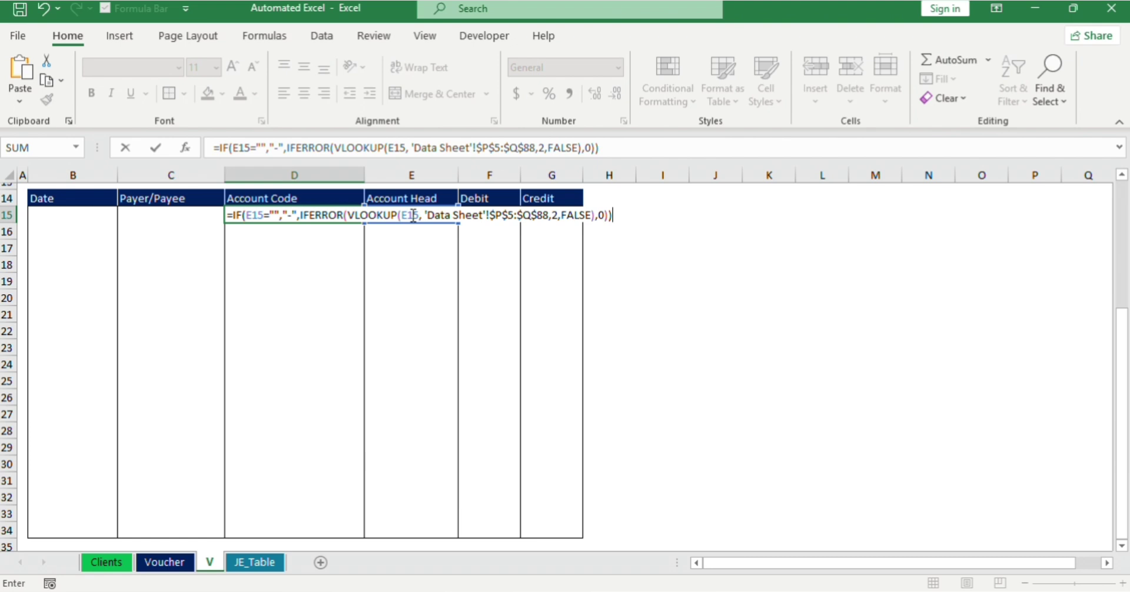
pyautogui.press('Return')
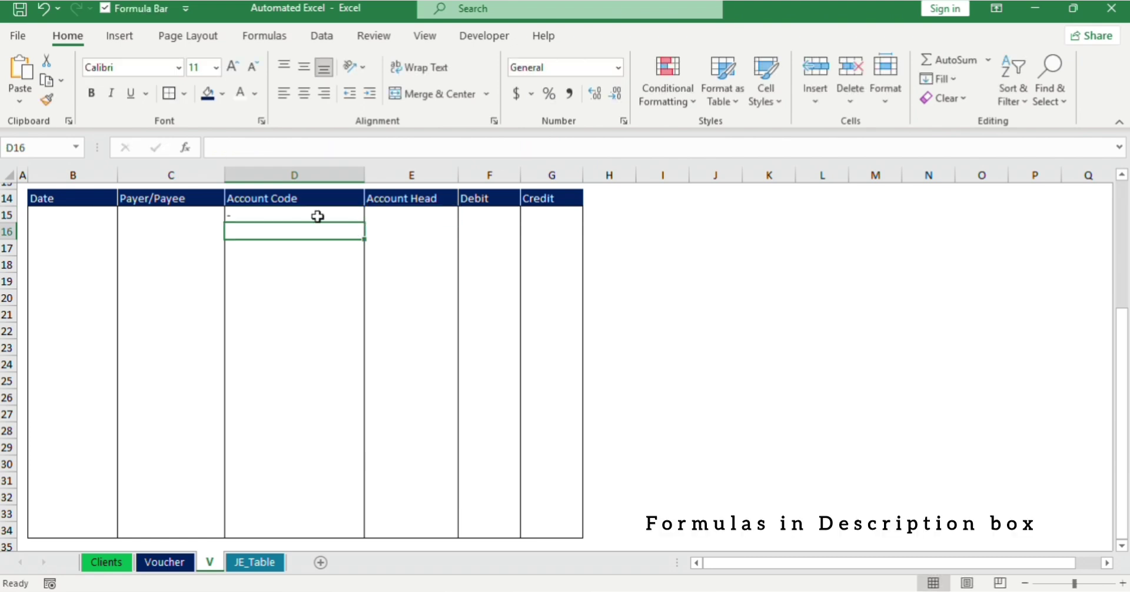
# Step: Add a bottom border to D24:G24 to divide the entry area into two blocks of rows
pyautogui.click(393, 222)
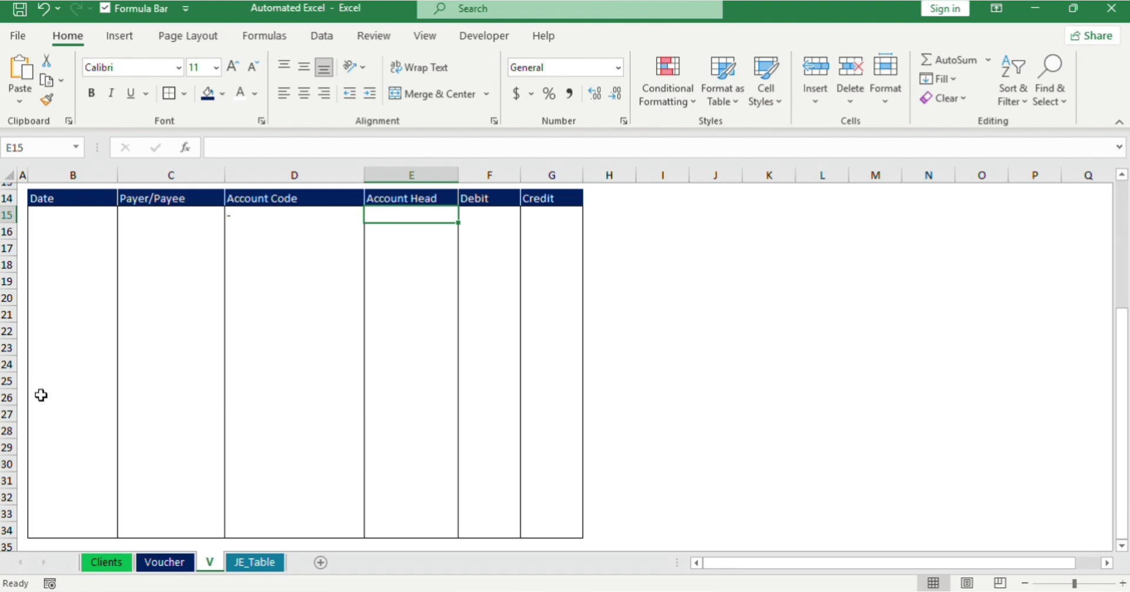
pyautogui.click(63, 365)
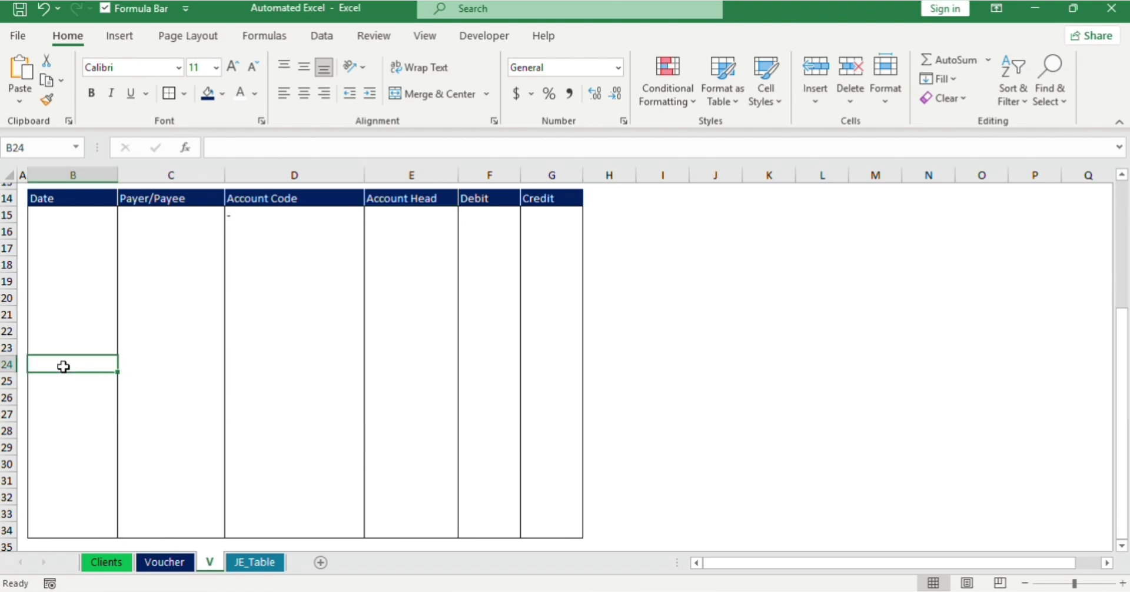
pyautogui.click(248, 364)
pyautogui.hotkey('shift', 'Right')
pyautogui.hotkey('shift', 'Right')
pyautogui.hotkey('shift', 'Right')
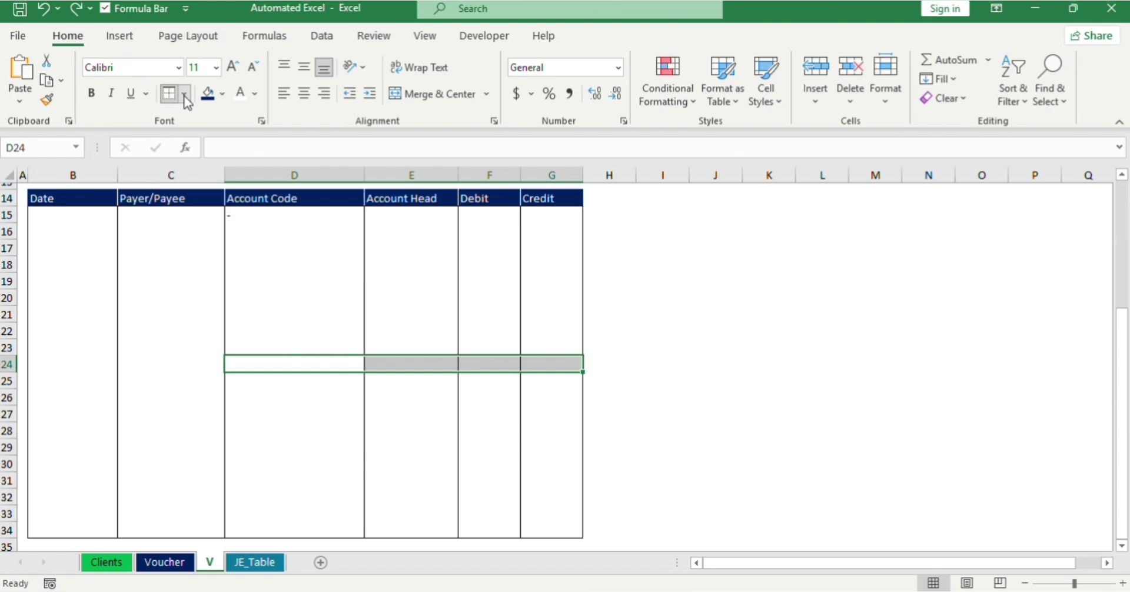
pyautogui.click(185, 94)
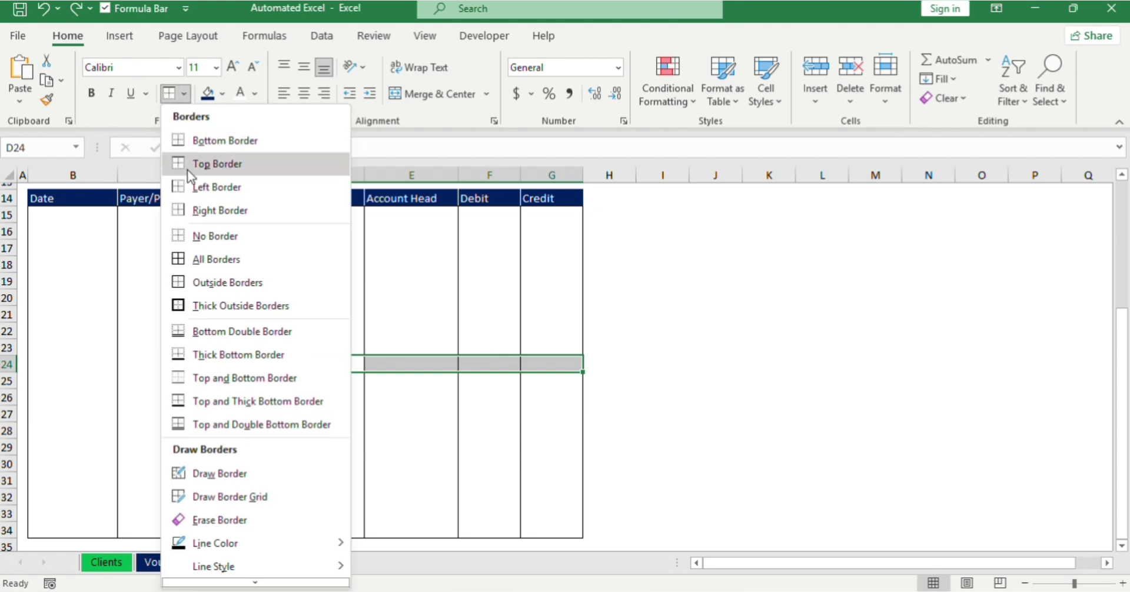
pyautogui.click(183, 140)
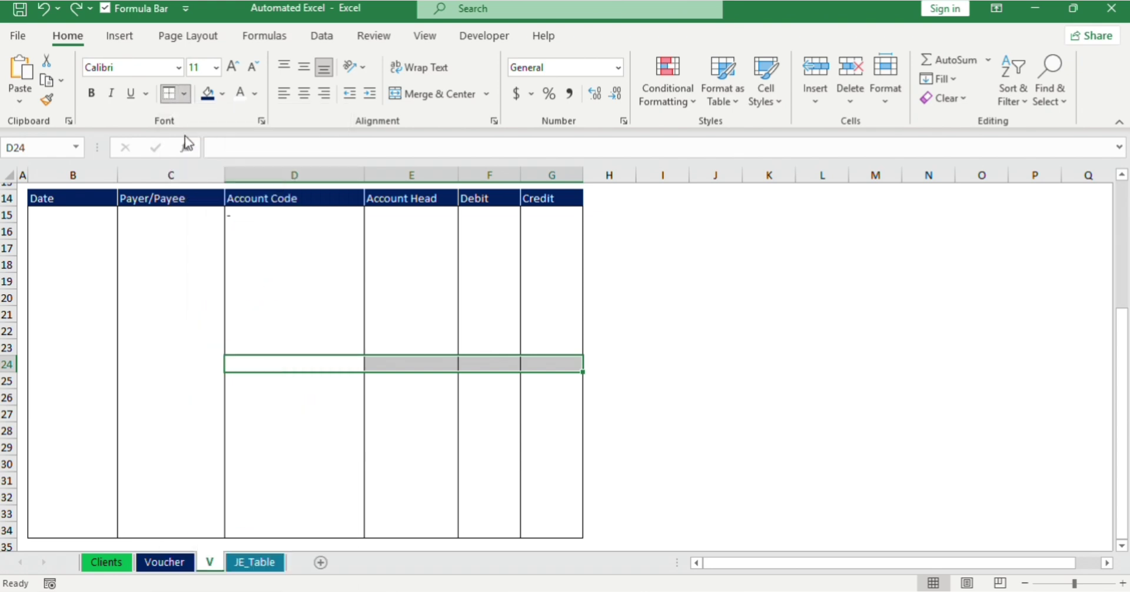
pyautogui.click(410, 423)
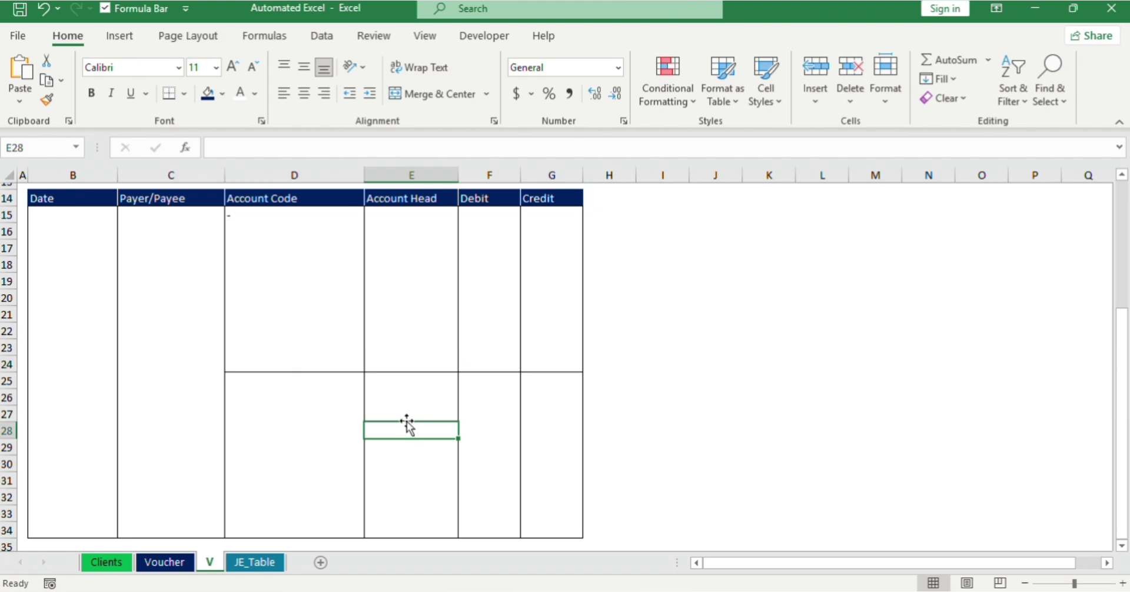
# Step: Copy the account code lookup from D15 and paste only its formula into D25
pyautogui.click(468, 221)
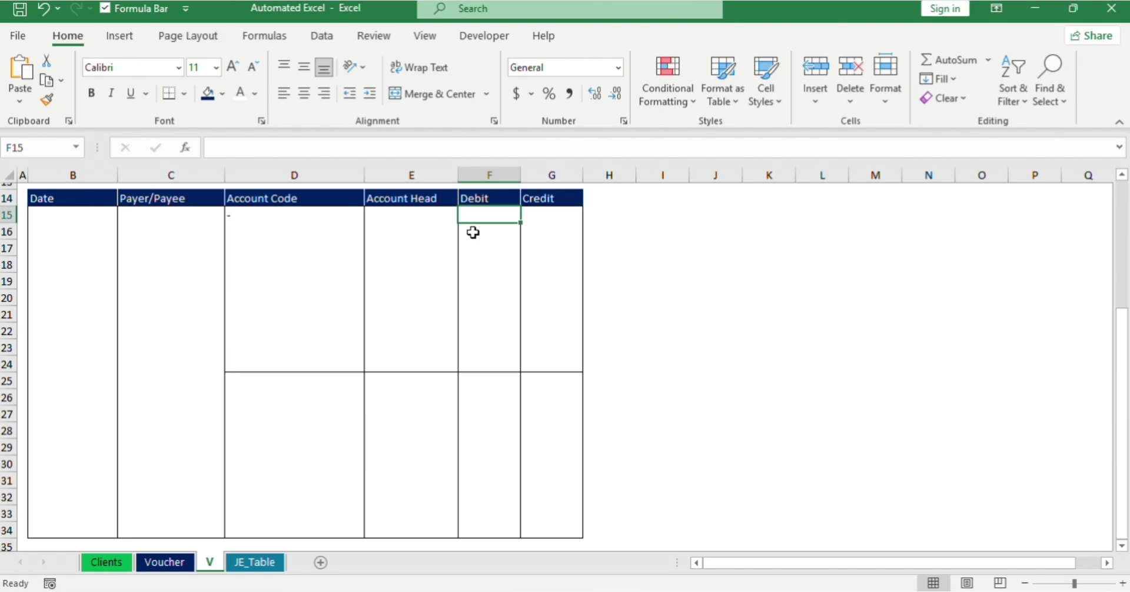
pyautogui.click(551, 385)
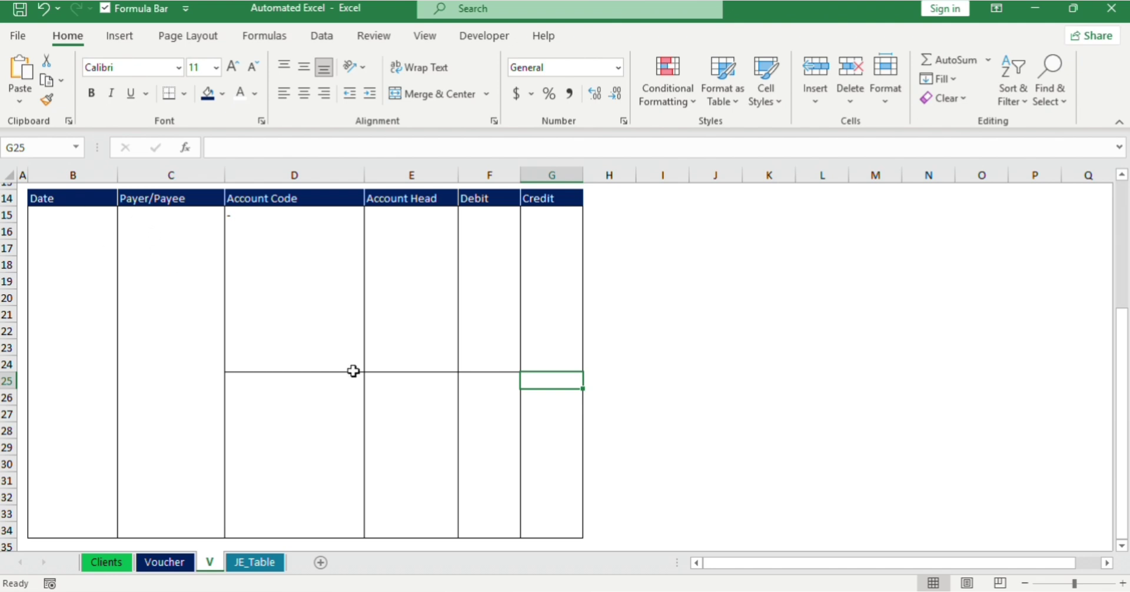
pyautogui.click(276, 217)
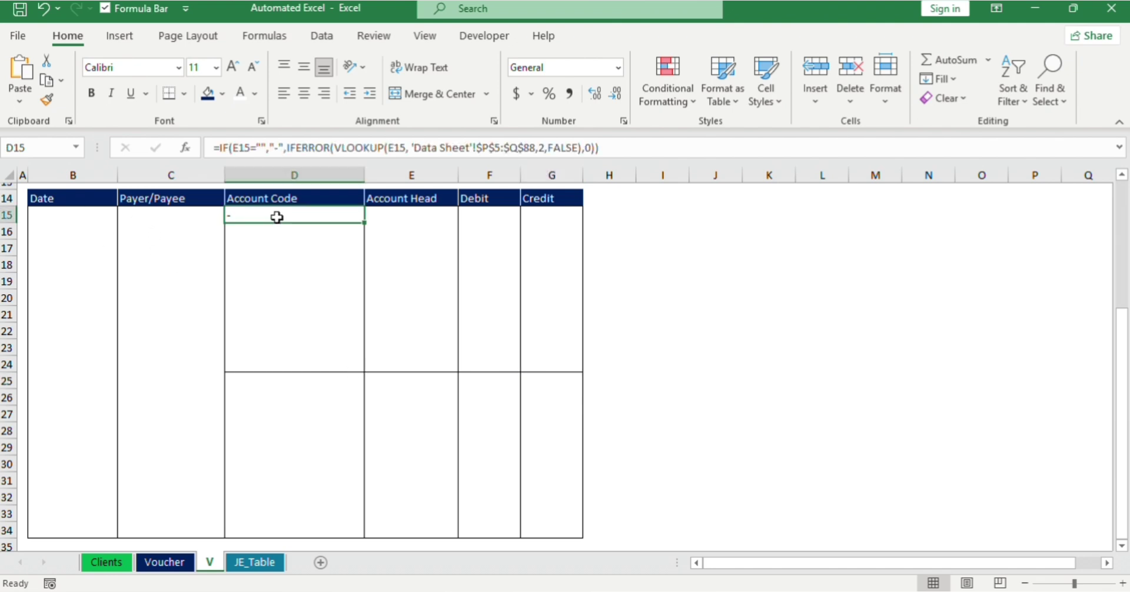
pyautogui.hotkey('ctrl', 'c')
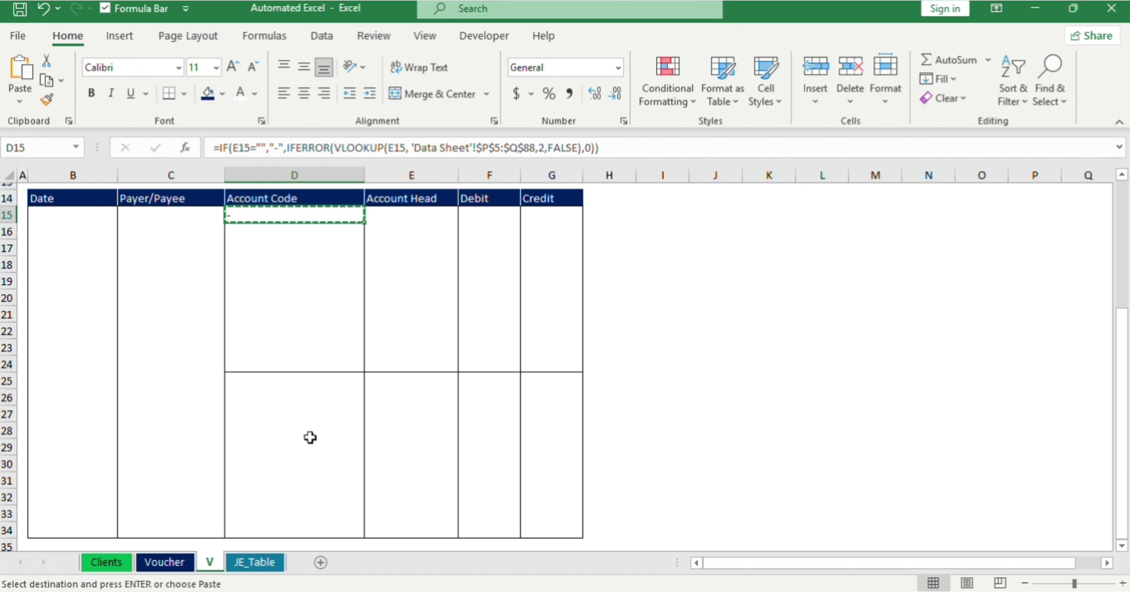
pyautogui.click(292, 392)
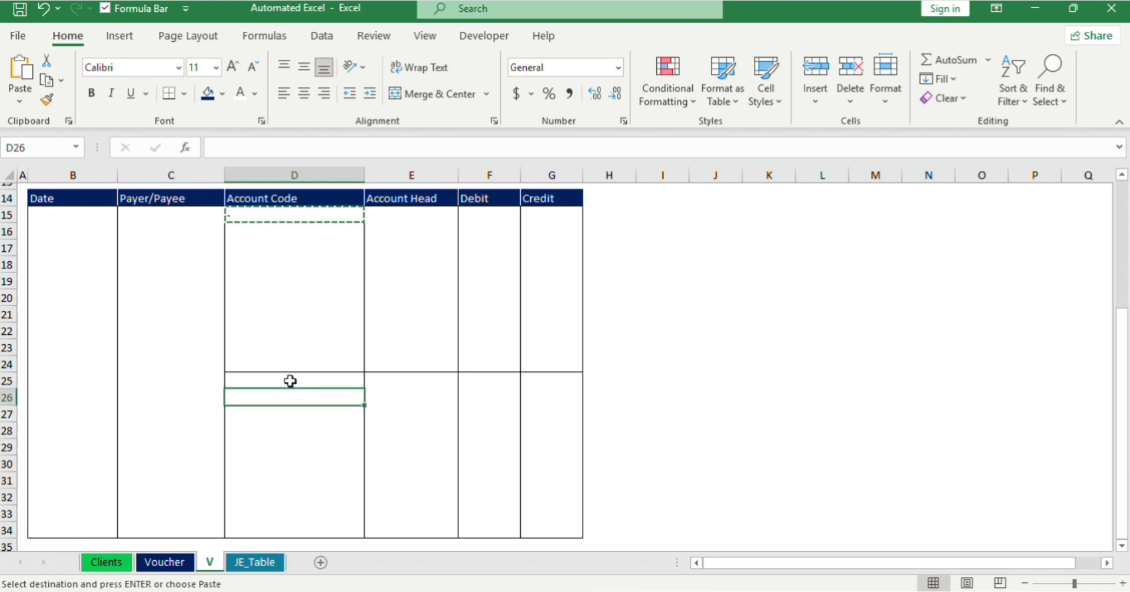
pyautogui.click(290, 381)
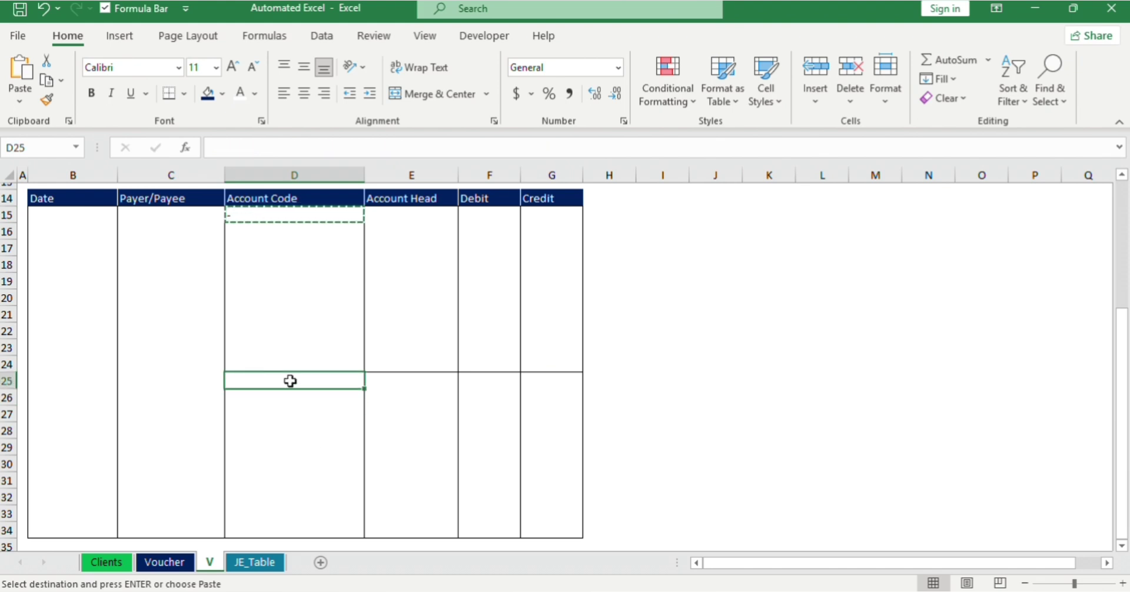
pyautogui.hotkey('ctrl', 'alt', 'v')
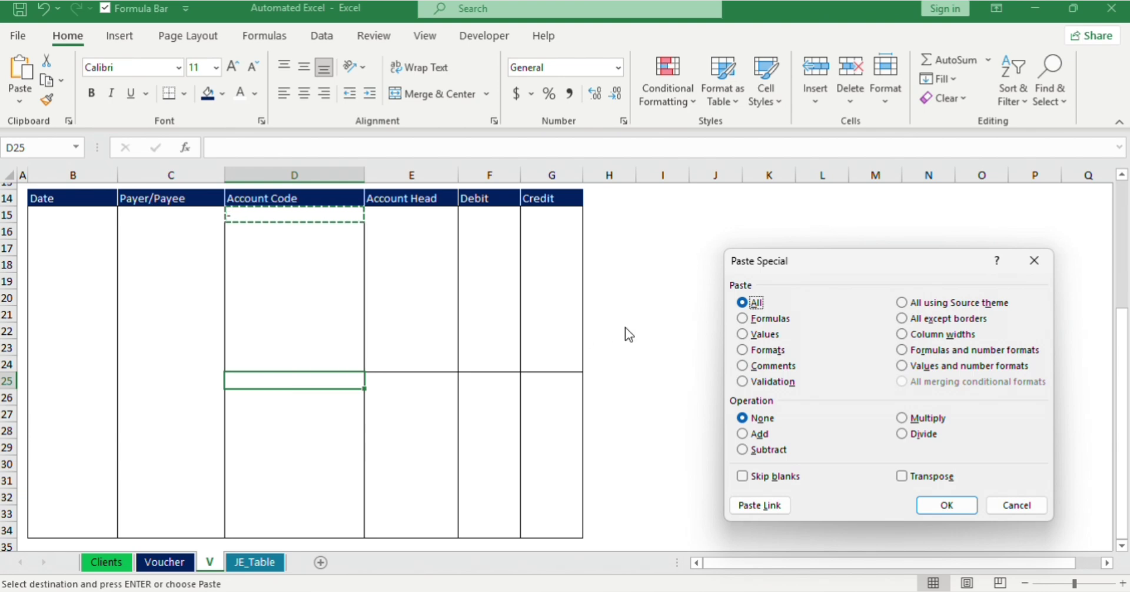
pyautogui.click(753, 326)
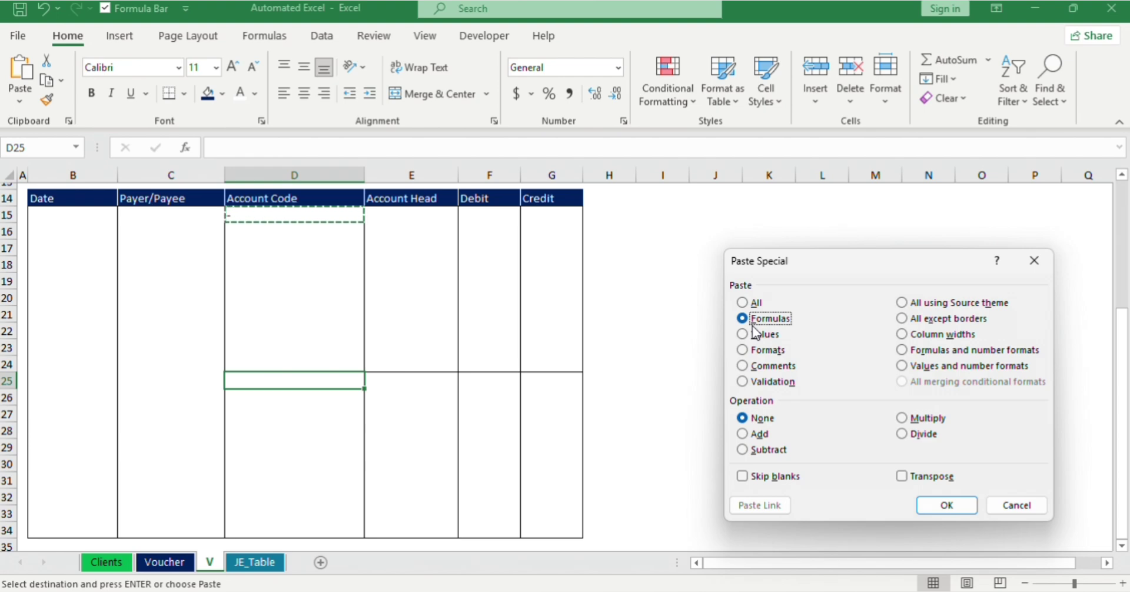
pyautogui.press('Return')
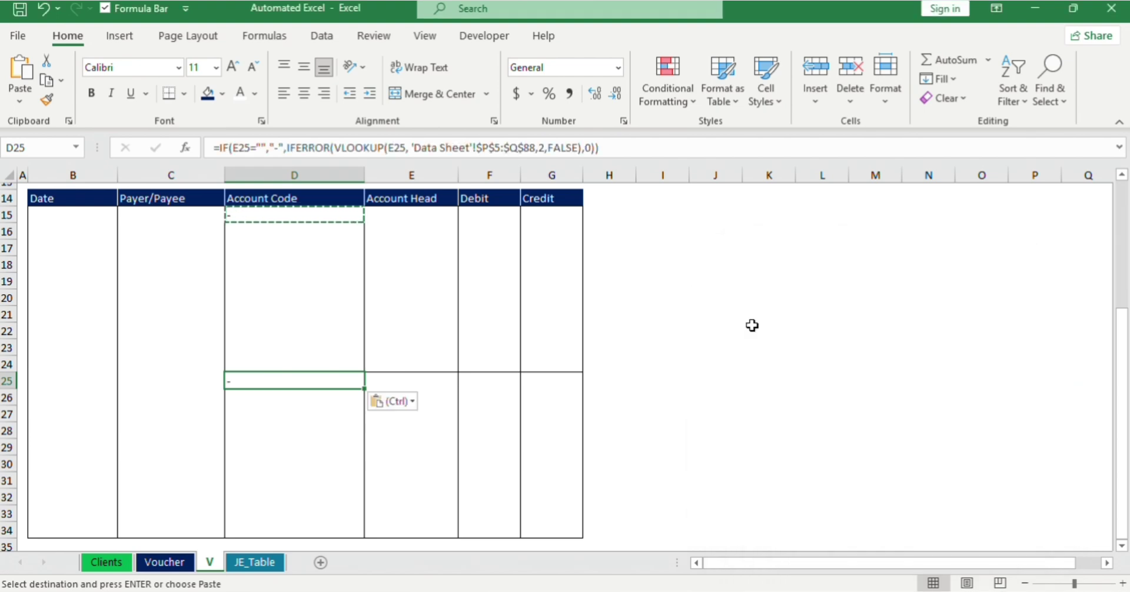
pyautogui.click(706, 360)
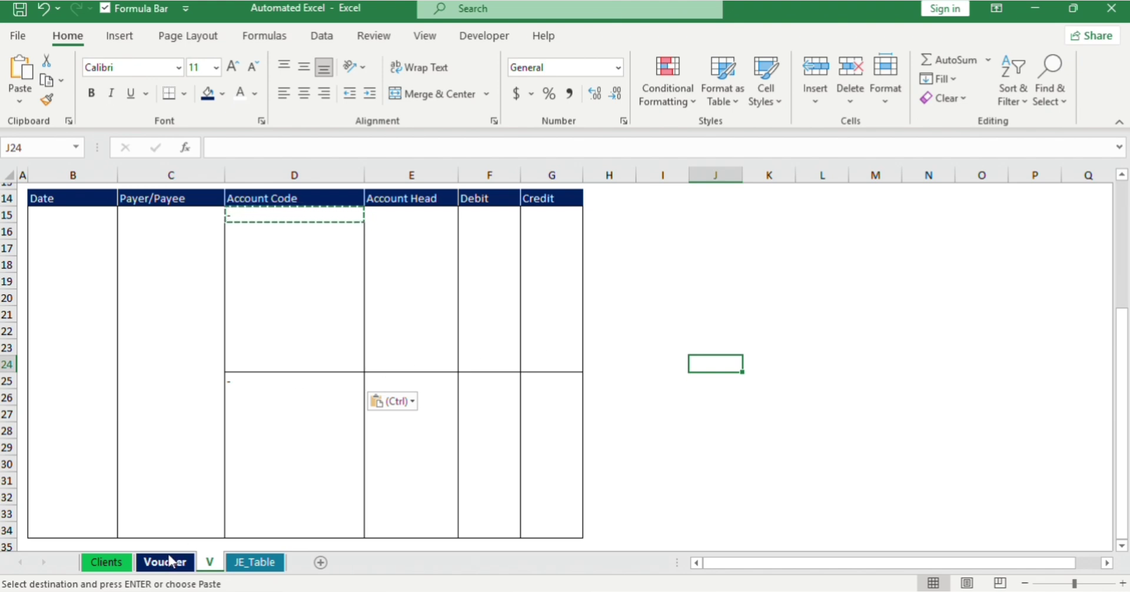
# Step: Insert a form control button over about F4:G5 beneath the Journal Voucher title bar and assign it the PostToJE_Table macro
pyautogui.click(623, 206)
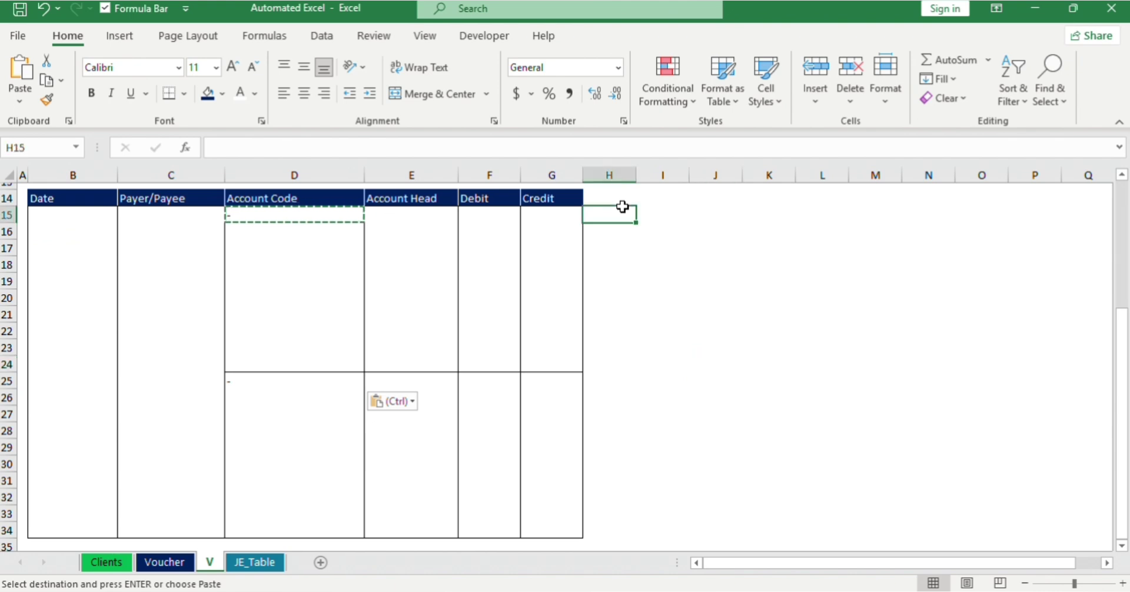
pyautogui.press('Up')
pyautogui.press('Up')
pyautogui.press('Up')
pyautogui.press('Up')
pyautogui.press('Up')
pyautogui.press('Up')
pyautogui.press('Up')
pyautogui.press('Up')
pyautogui.press('Up')
pyautogui.press('Up')
pyautogui.press('Up')
pyautogui.press('Up')
pyautogui.press('Up')
pyautogui.press('Up')
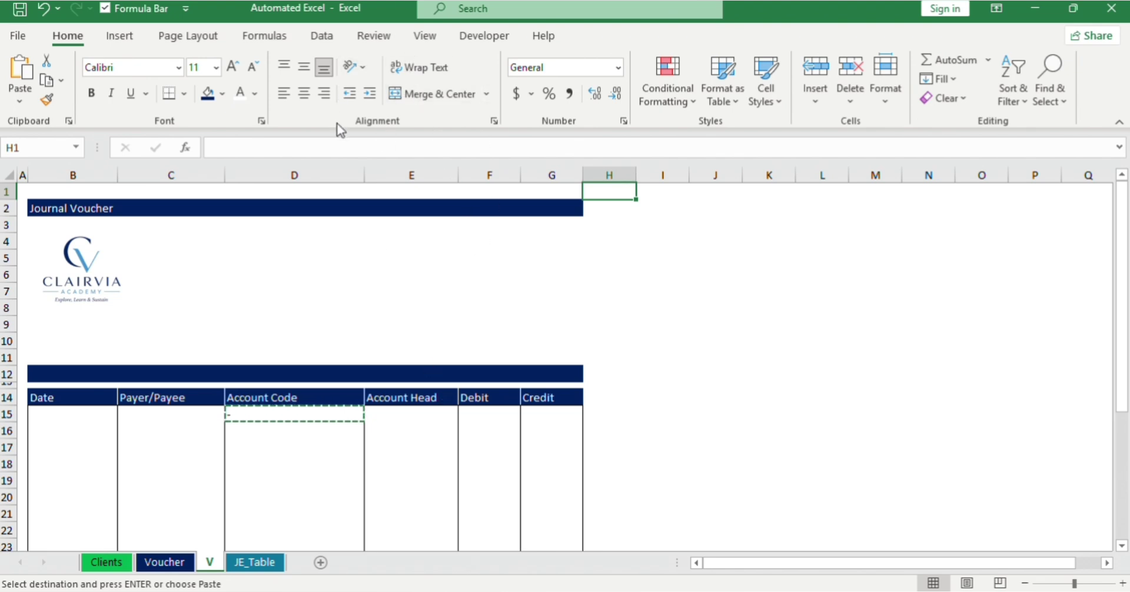
pyautogui.press('alt')
pyautogui.press('l')
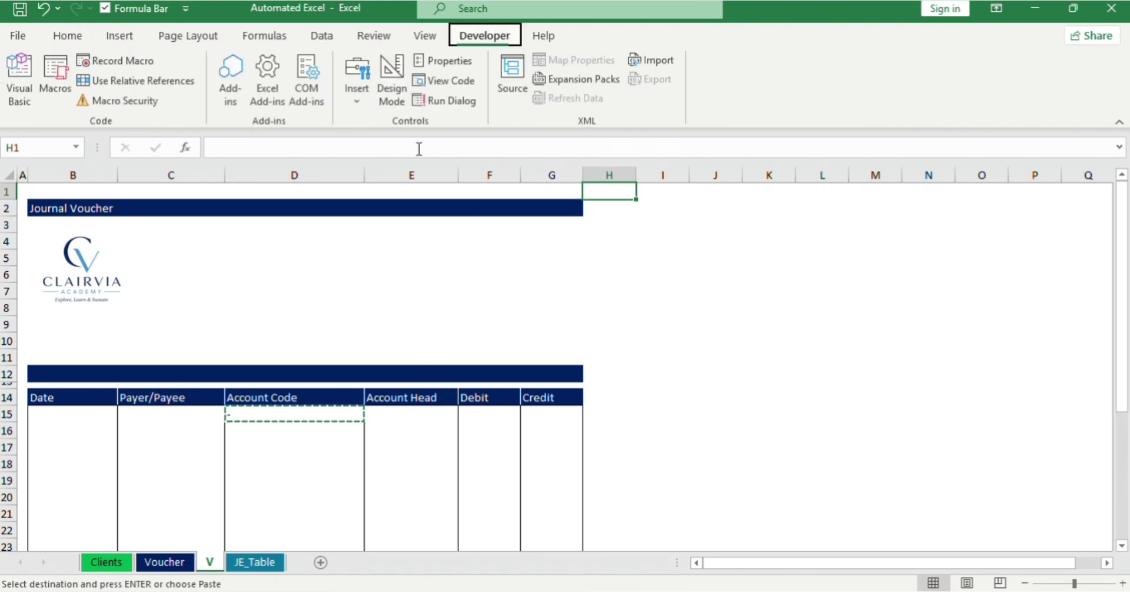
pyautogui.click(358, 96)
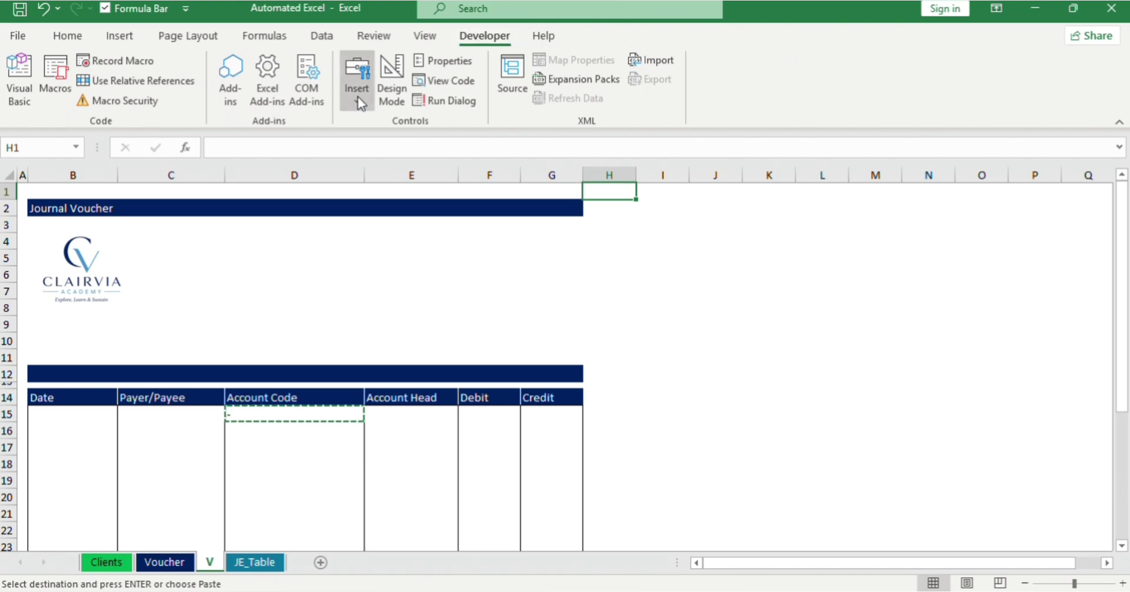
pyautogui.click(353, 146)
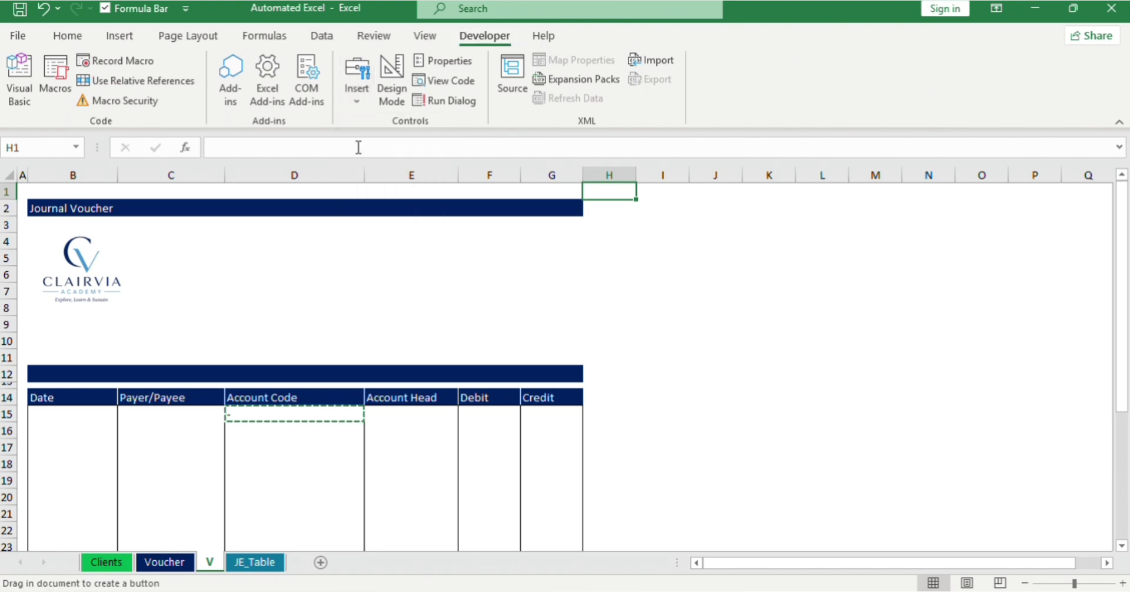
pyautogui.moveTo(477, 232); pyautogui.dragTo(578, 263)
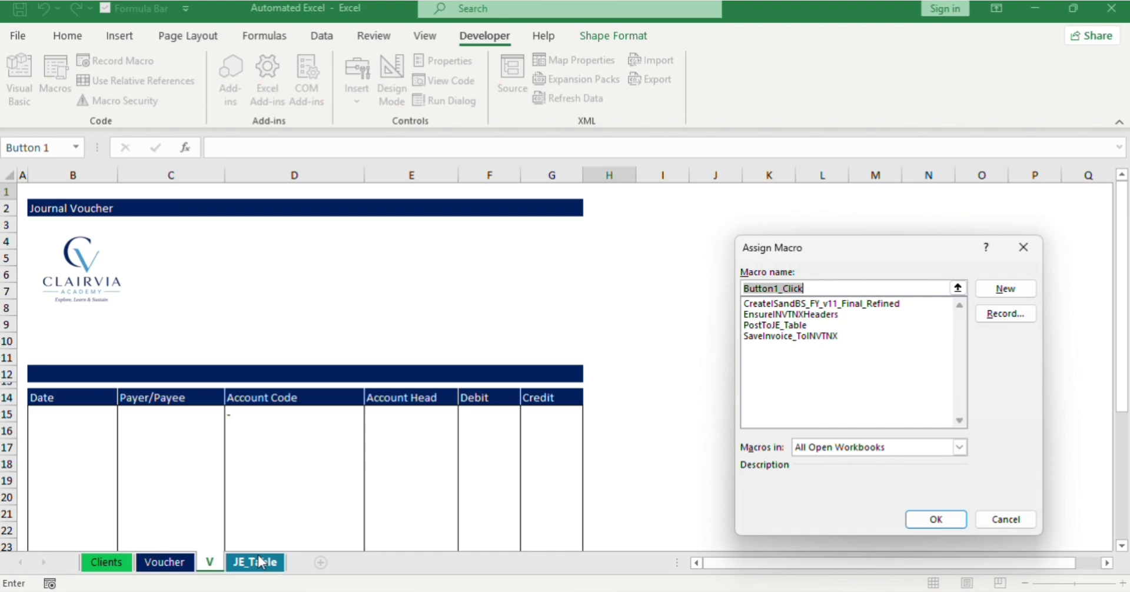
pyautogui.click(786, 328)
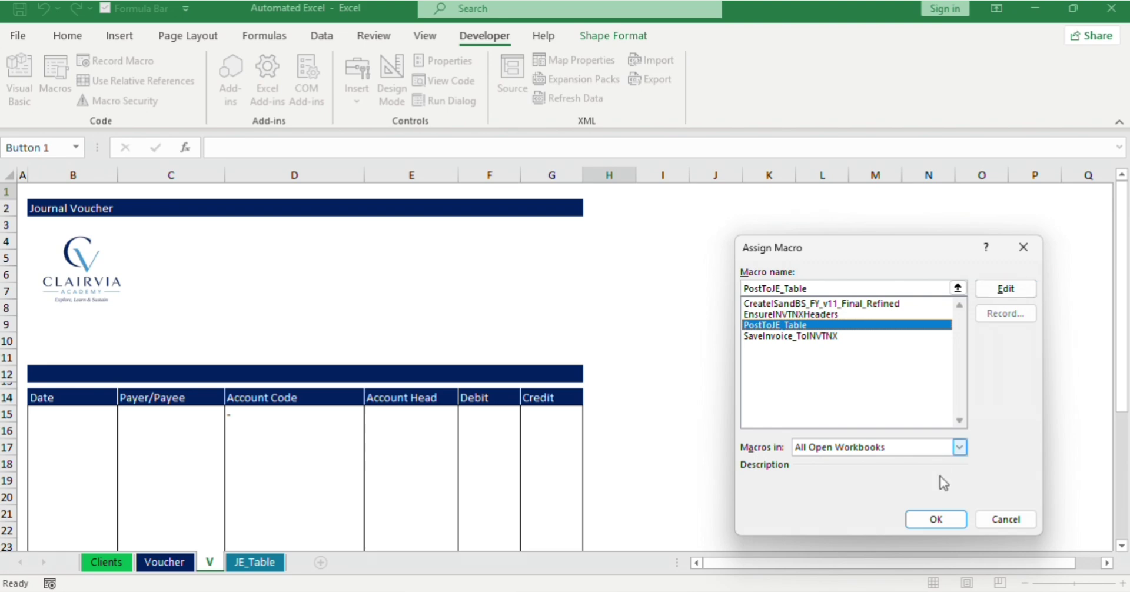
pyautogui.click(936, 519)
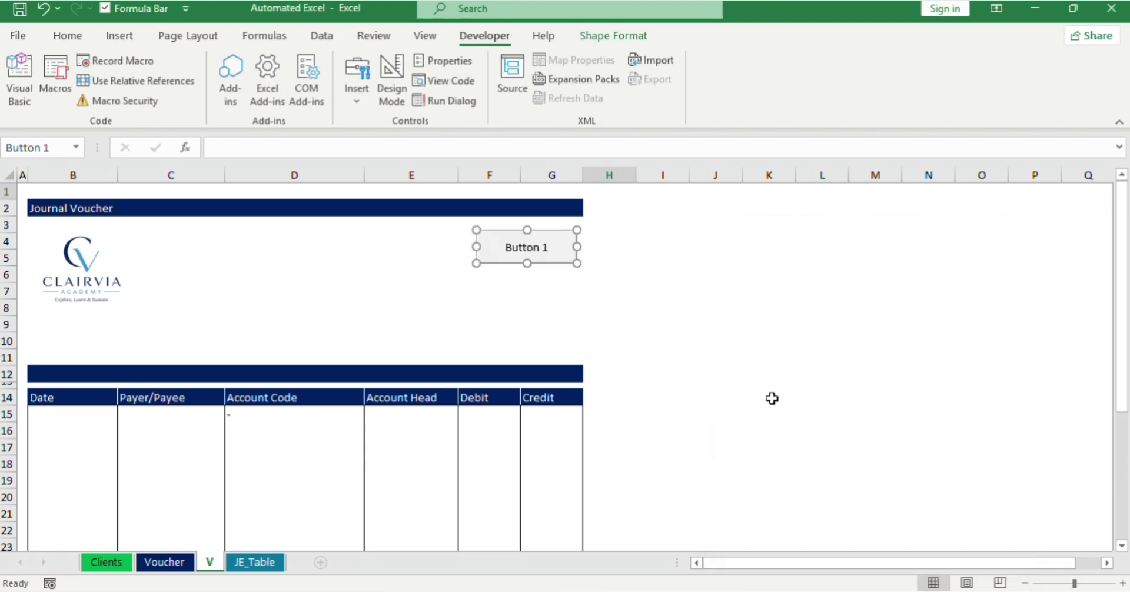
# Step: Change the new button's caption to SAVE
pyautogui.click(509, 247)
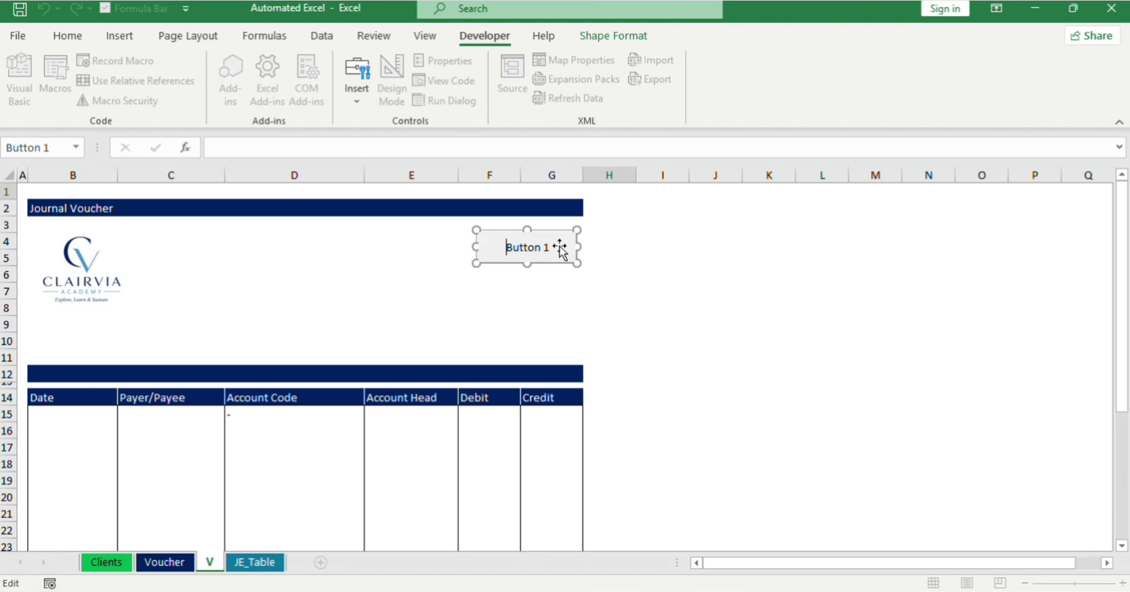
pyautogui.hotkey('ctrl', 'a')
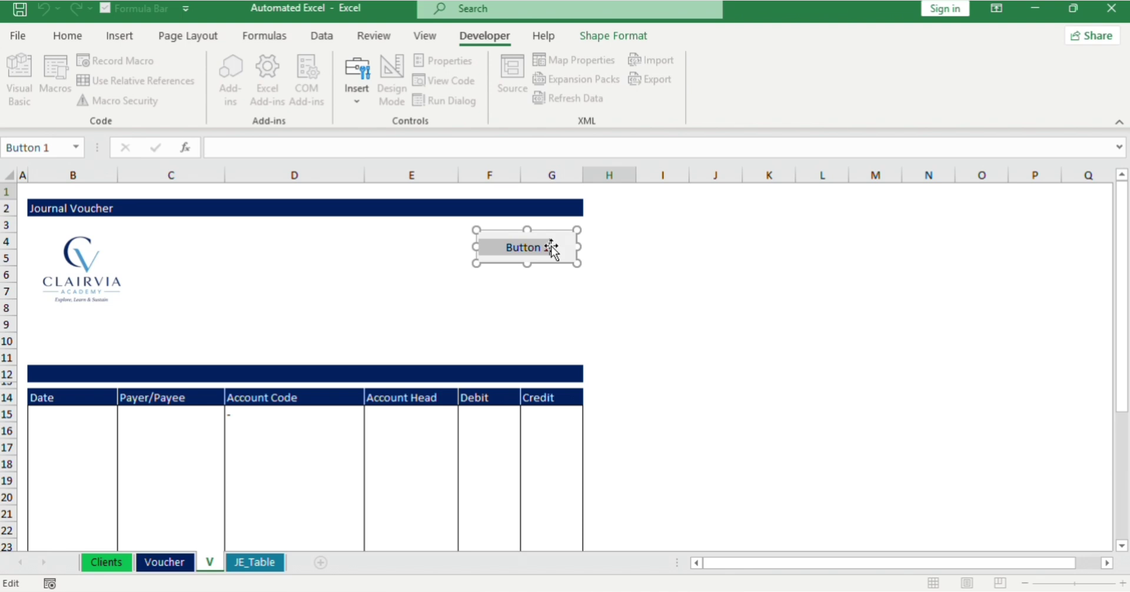
pyautogui.write('SAVE')
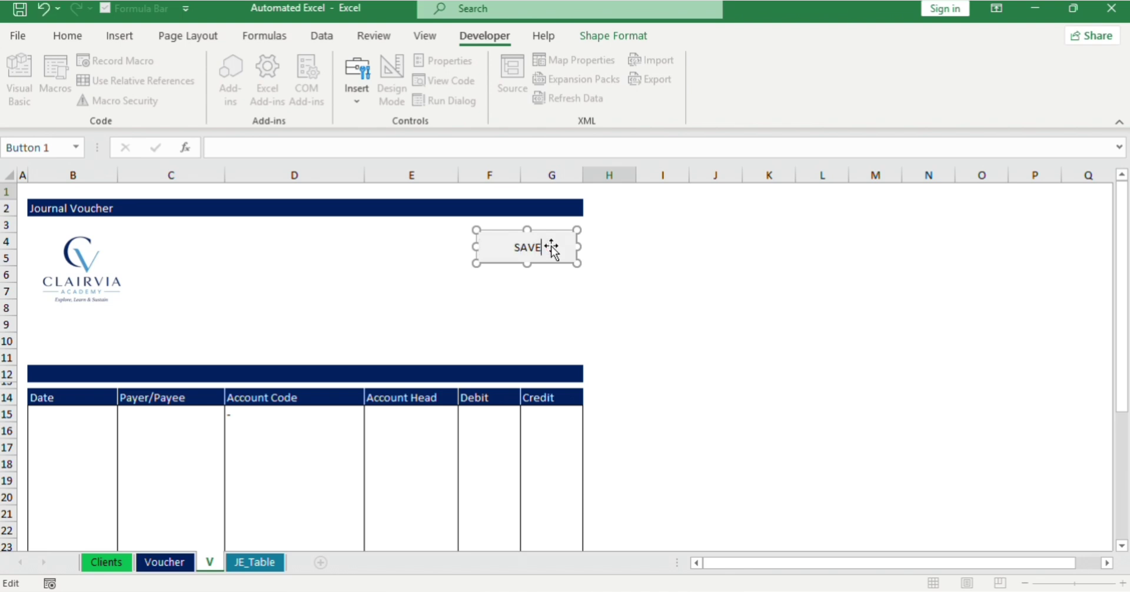
pyautogui.click(556, 304)
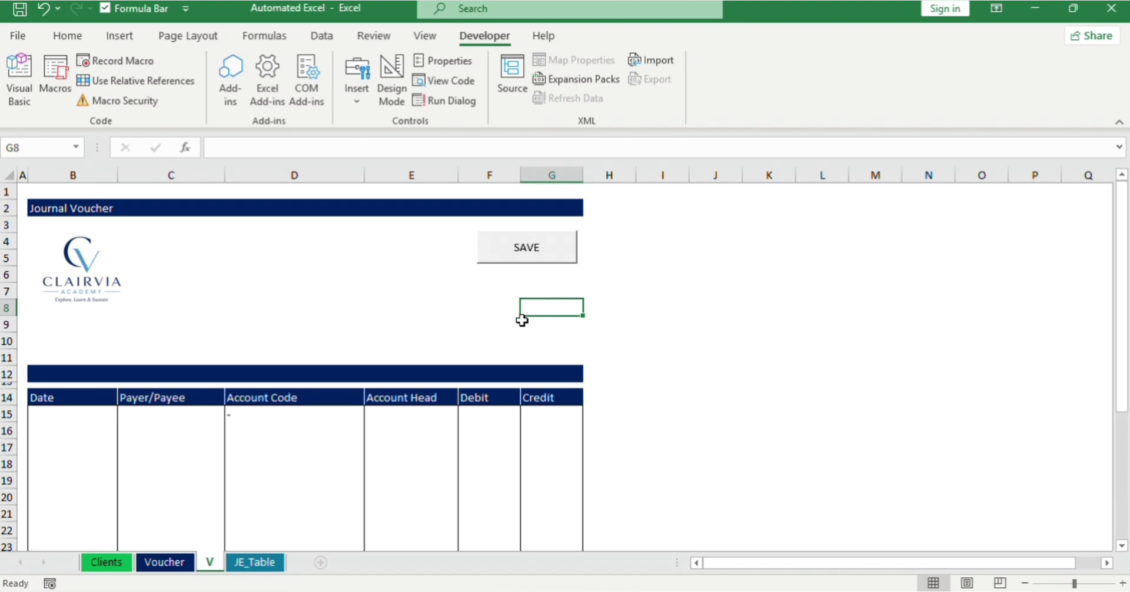
# Step: Center the Account Code cells D15:D31 horizontally
pyautogui.click(255, 424)
pyautogui.click(257, 415)
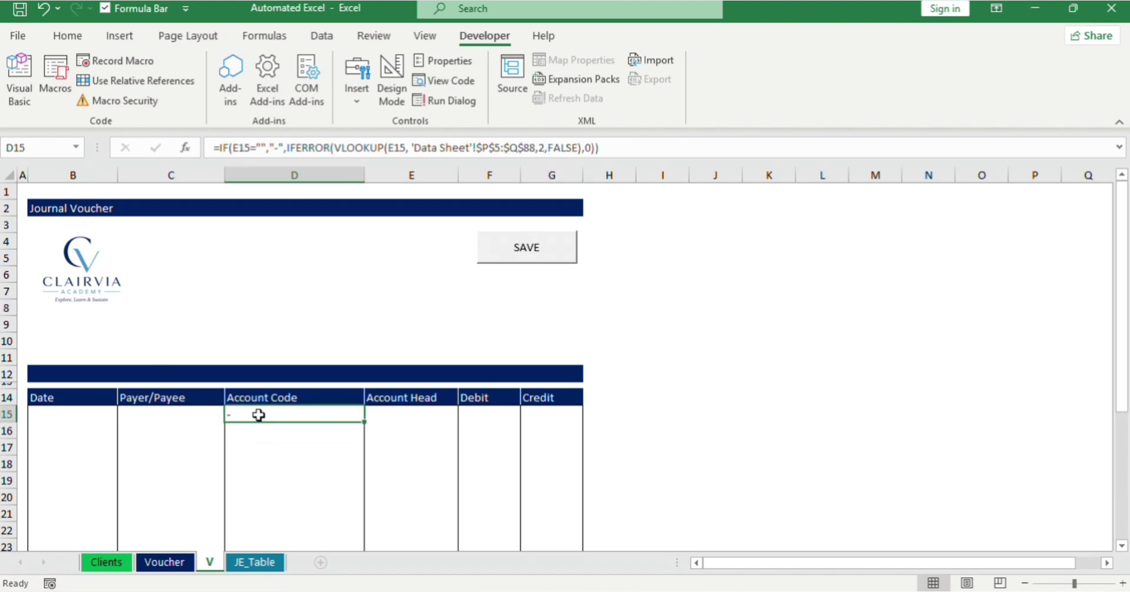
pyautogui.hotkey('shift', 'Down')
pyautogui.hotkey('shift', 'Down')
pyautogui.hotkey('shift', 'Down')
pyautogui.hotkey('shift', 'Down')
pyautogui.hotkey('shift', 'Down')
pyautogui.hotkey('shift', 'Down')
pyautogui.hotkey('shift', 'Down')
pyautogui.hotkey('shift', 'Down')
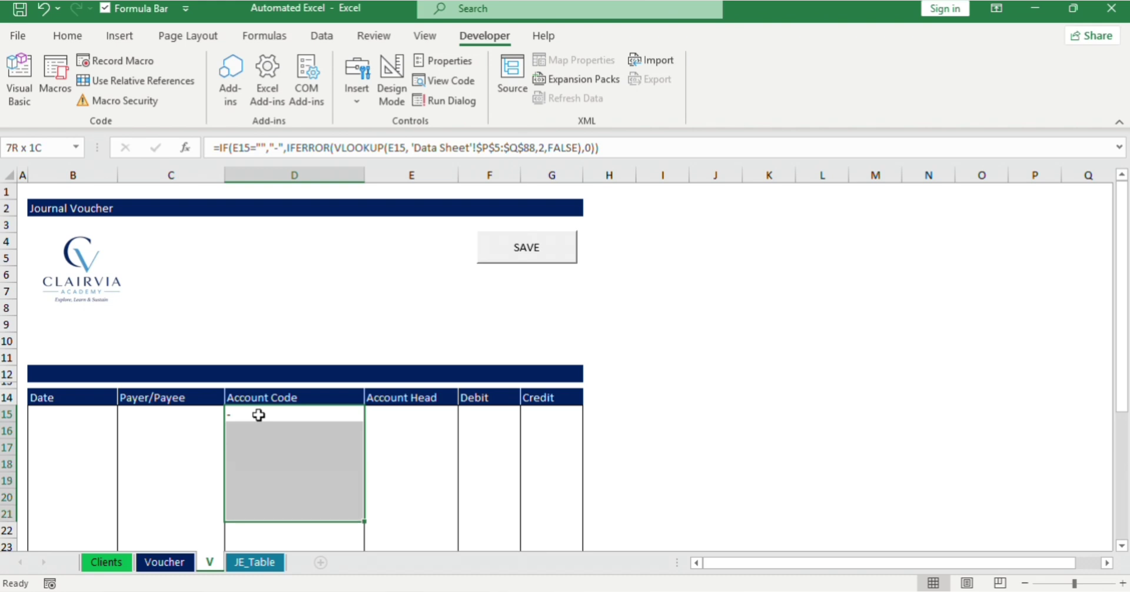
pyautogui.hotkey('shift', 'Down')
pyautogui.hotkey('shift', 'Down')
pyautogui.hotkey('shift', 'Down')
pyautogui.hotkey('shift', 'Down')
pyautogui.hotkey('shift', 'Down')
pyautogui.hotkey('shift', 'Down')
pyautogui.hotkey('shift', 'Down')
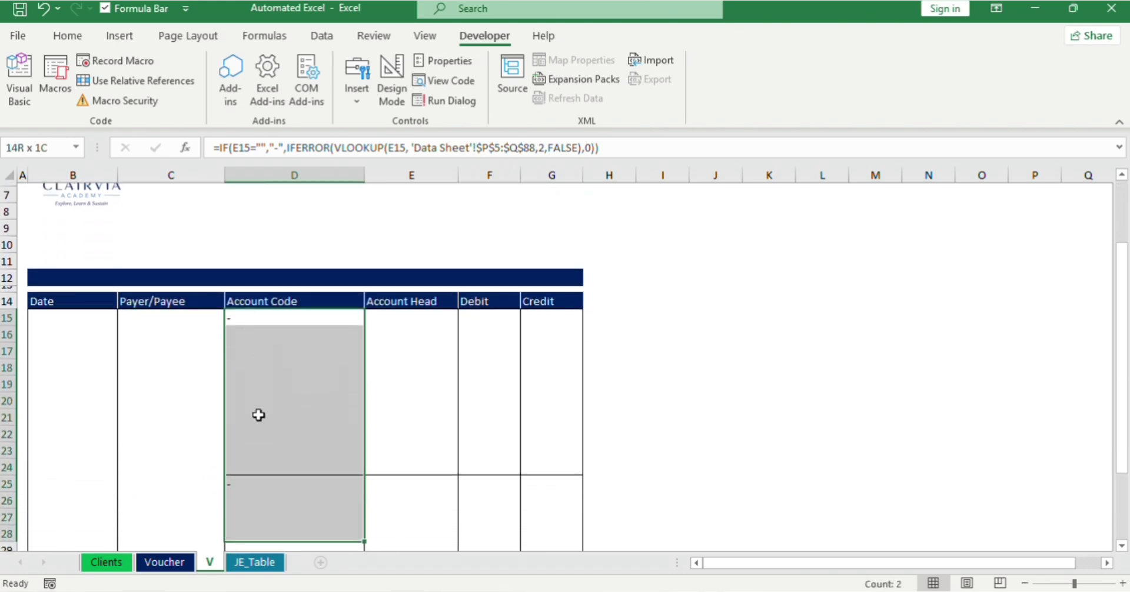
pyautogui.hotkey('shift', 'Down')
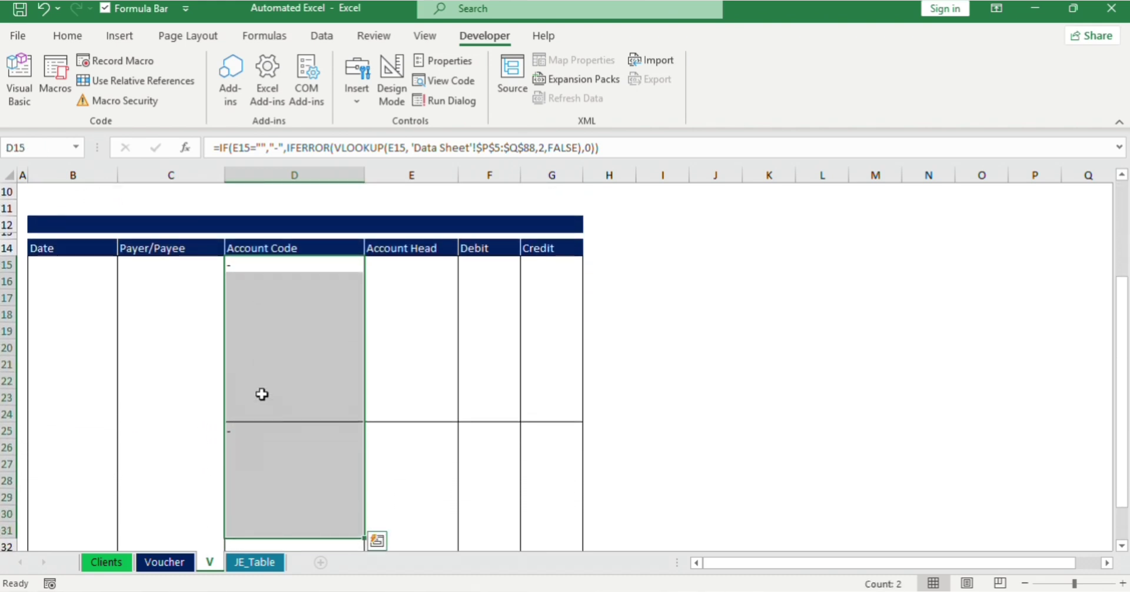
pyautogui.click(69, 37)
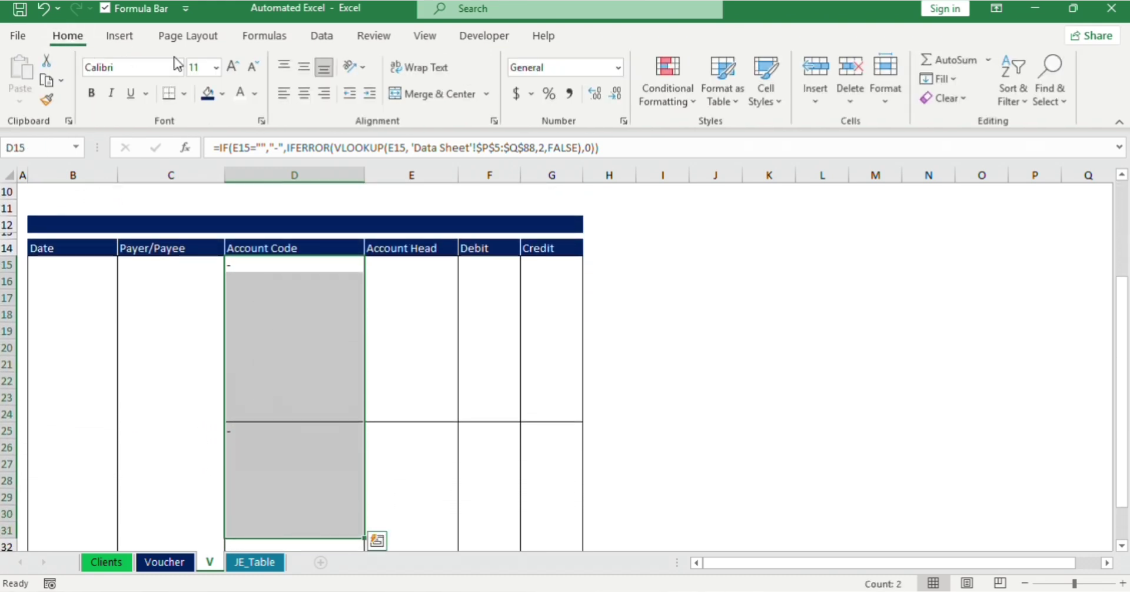
pyautogui.click(304, 93)
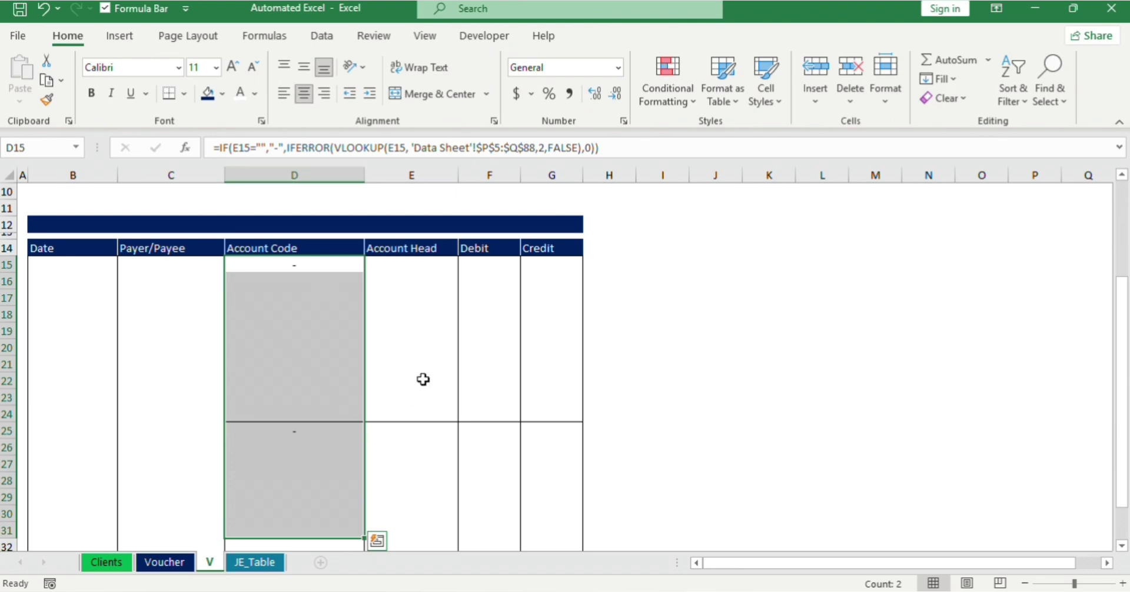
# Step: Enter the labels Total in B40 and Narration in B41 below the entry area
pyautogui.click(165, 562)
pyautogui.click(215, 562)
pyautogui.click(280, 494)
pyautogui.press('Return')
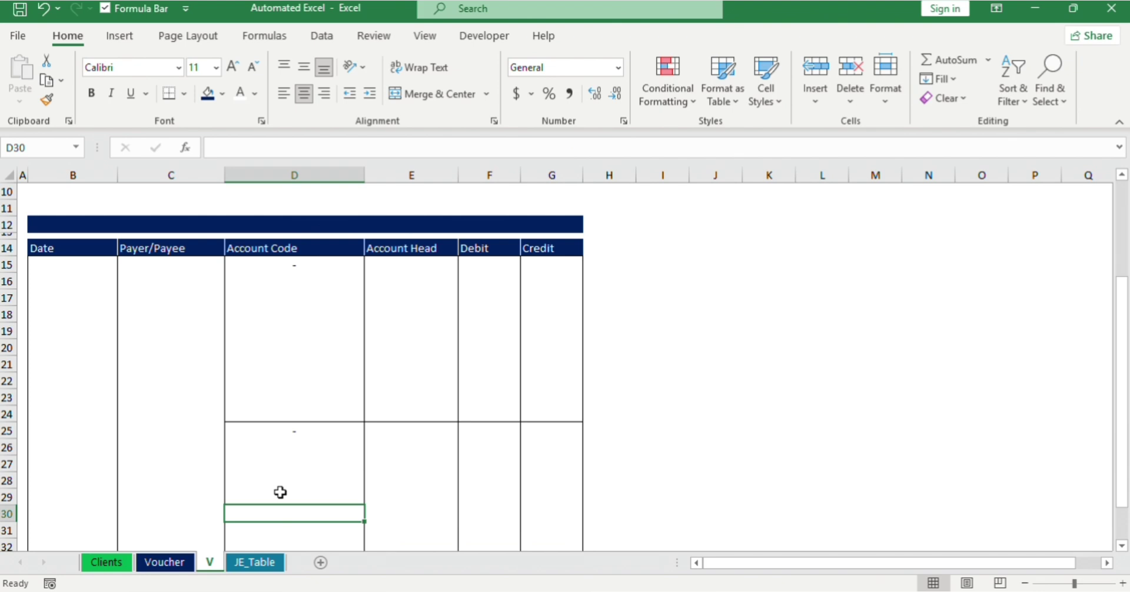
pyautogui.press('Return')
pyautogui.press('Return')
pyautogui.press('Return')
pyautogui.press('Return')
pyautogui.press('Return')
pyautogui.press('Return')
pyautogui.press('Return')
pyautogui.press('Return')
pyautogui.press('Return')
pyautogui.press('Return')
pyautogui.press('Return')
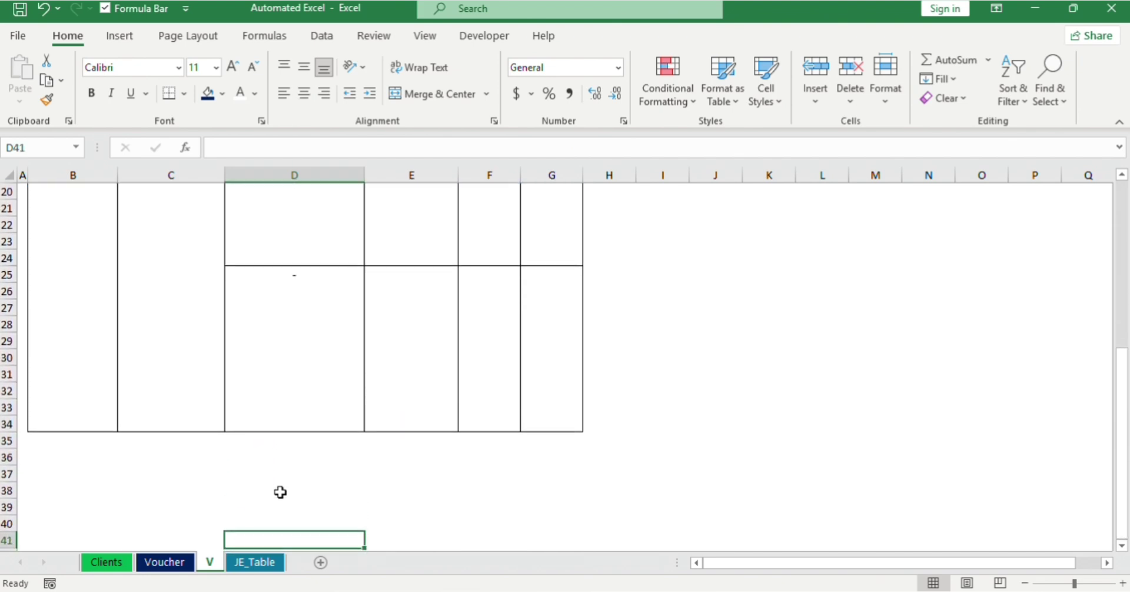
pyautogui.click(39, 518)
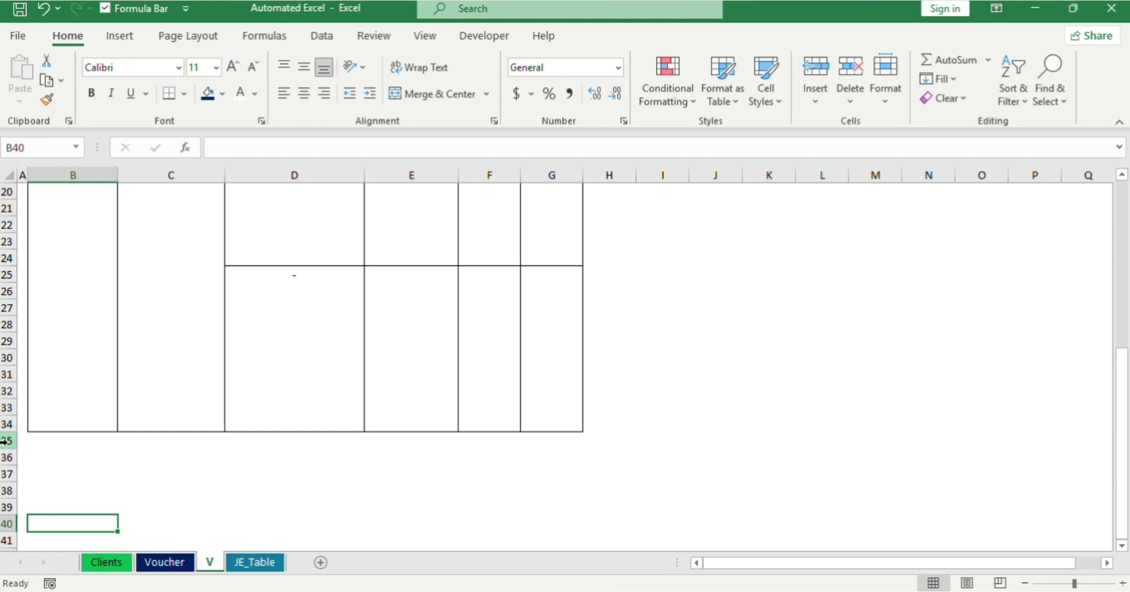
pyautogui.hotkey('shift', 'Down')
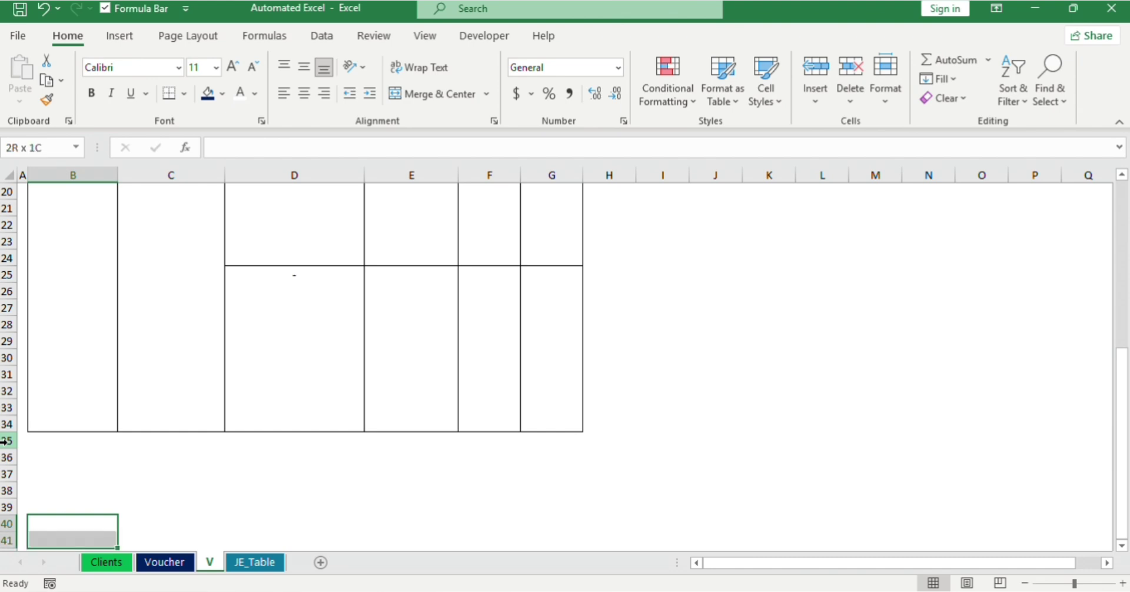
pyautogui.hotkey('shift', 'Down')
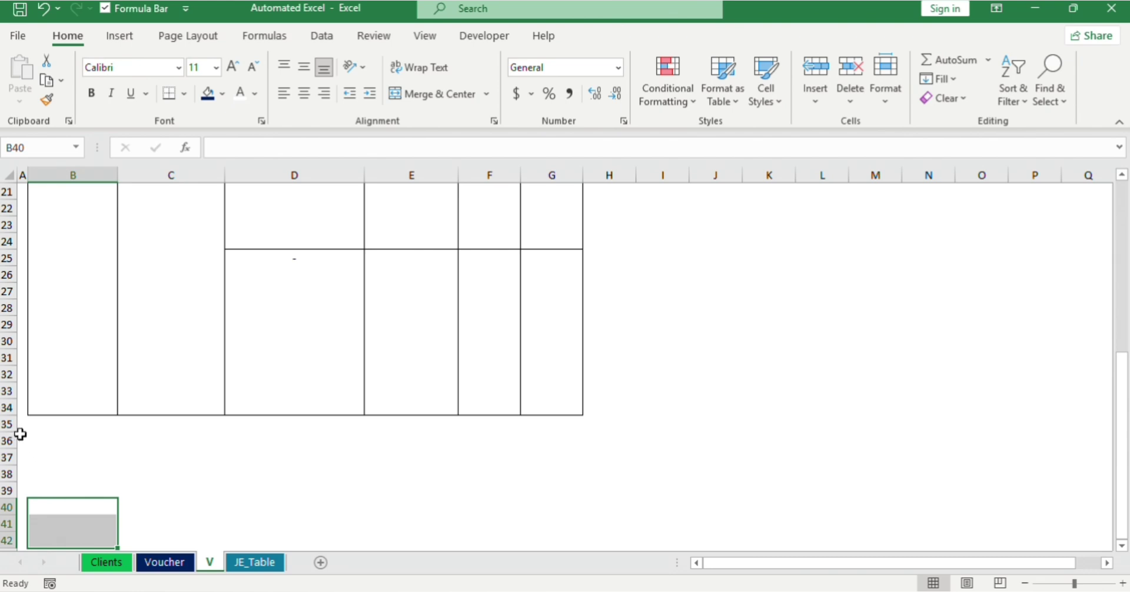
pyautogui.click(72, 506)
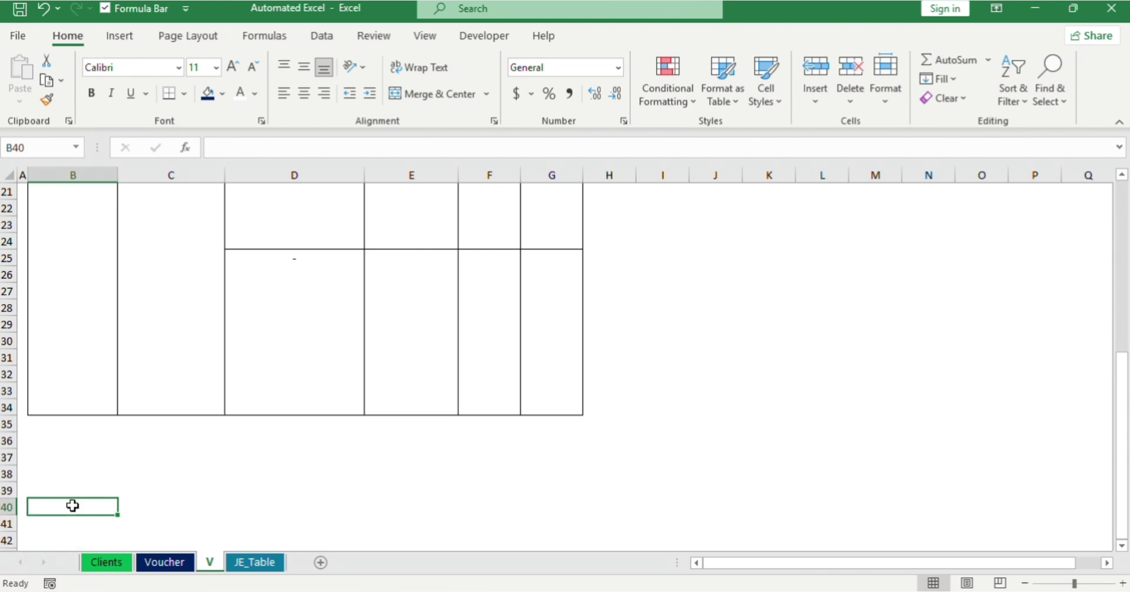
pyautogui.doubleClick(73, 506)
pyautogui.write('N')
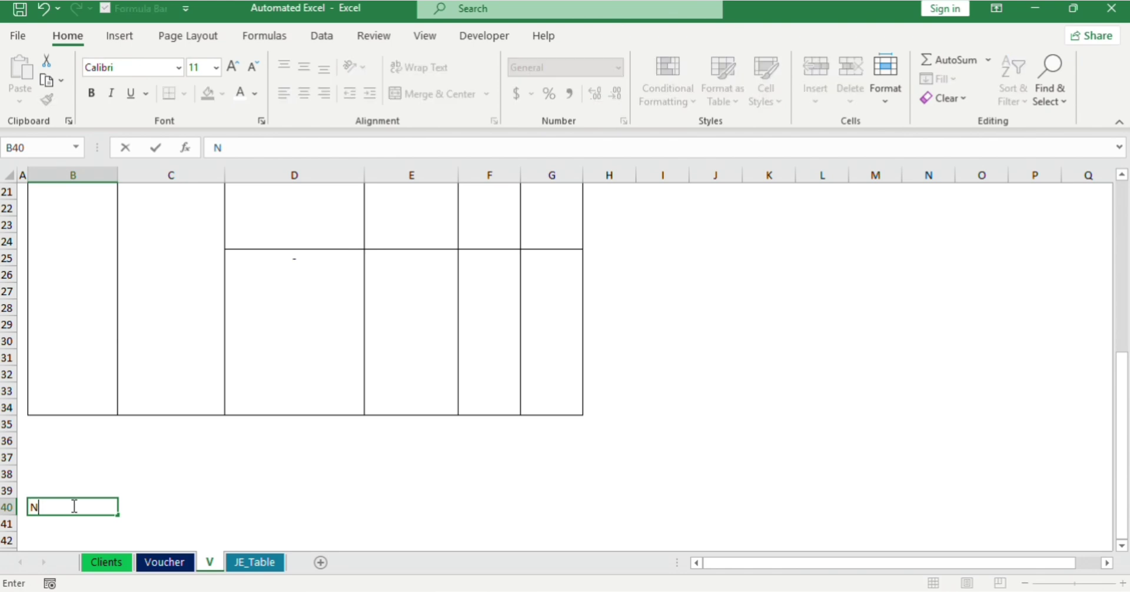
pyautogui.press('BackSpace')
pyautogui.write('Total')
pyautogui.click(64, 522)
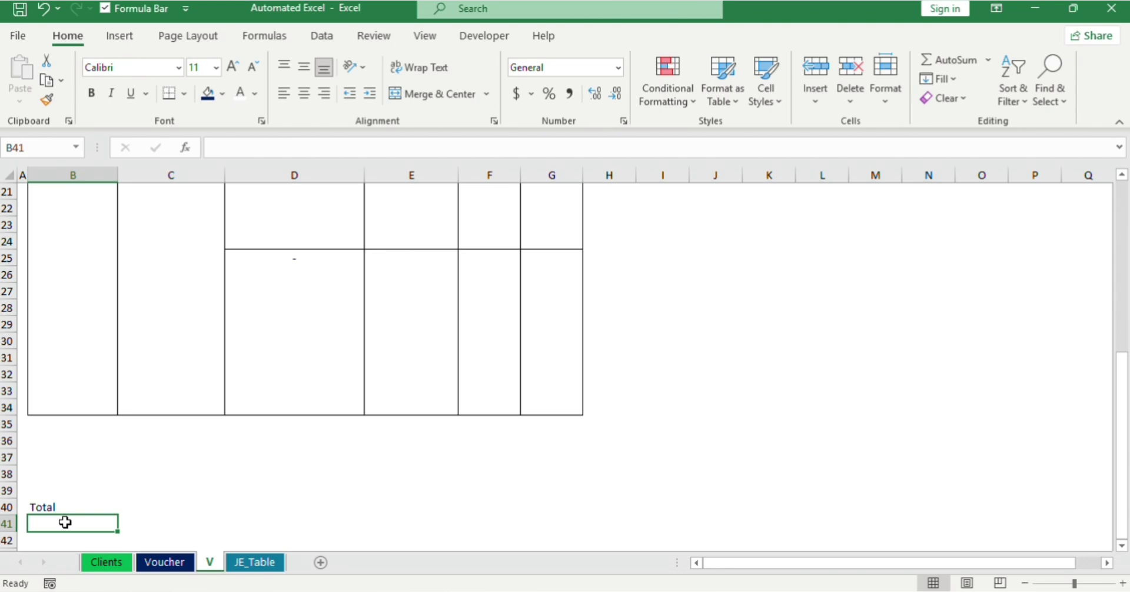
pyautogui.write('Narr')
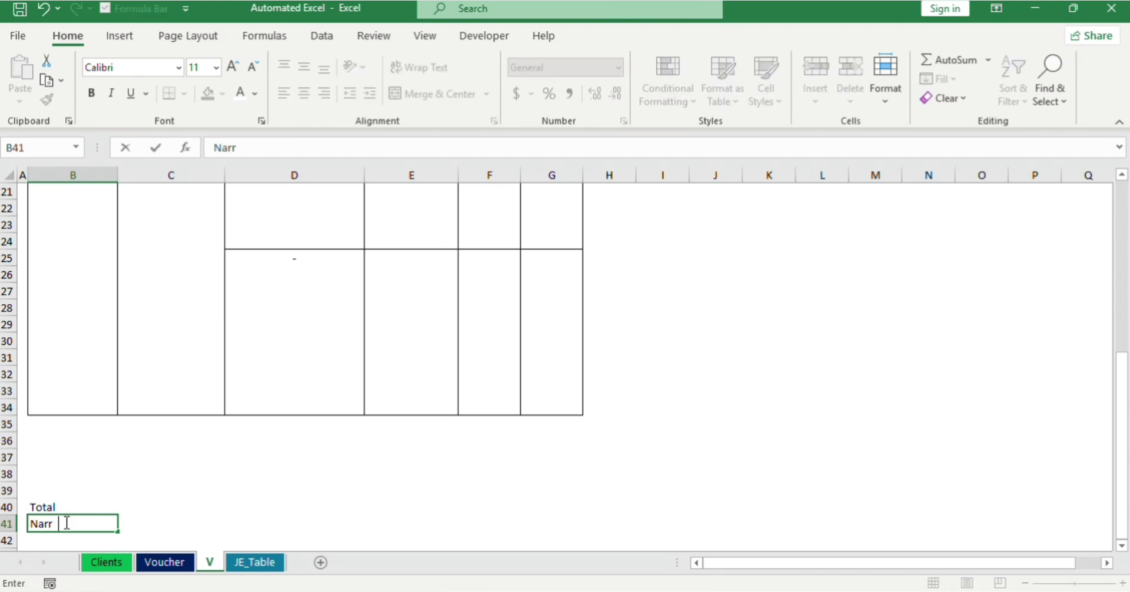
pyautogui.write('ation')
# Step: Make the Total and Narration labels in B40:B41 bold
pyautogui.click(73, 508)
pyautogui.hotkey('shift', 'Down')
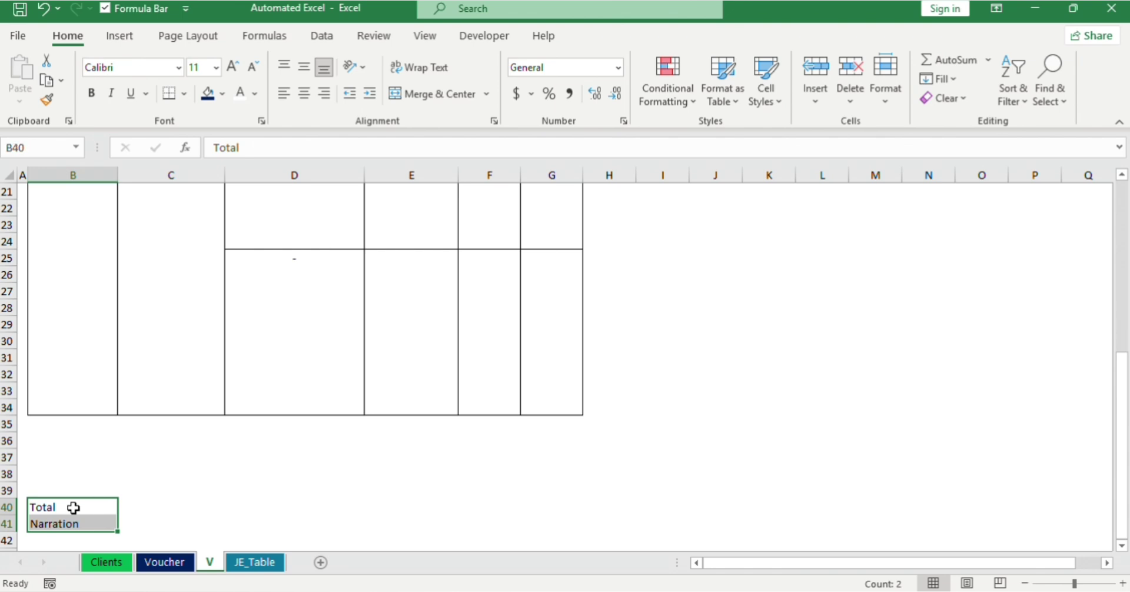
pyautogui.hotkey('ctrl', 'b')
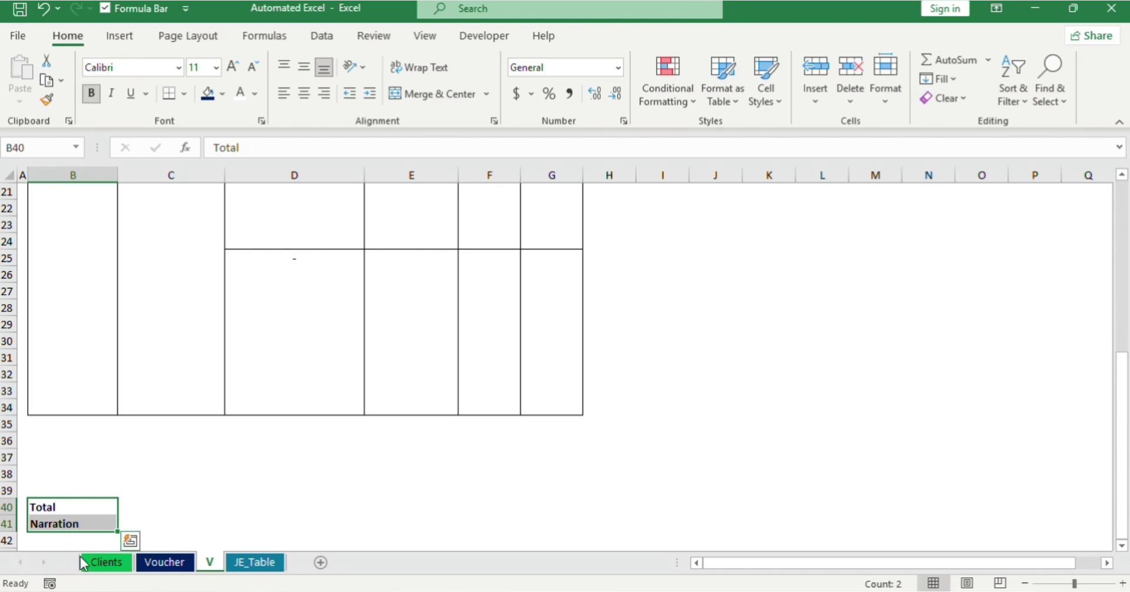
# Step: Give B40:G41 thin top and bottom borders and a double line between the Total and Narration rows
pyautogui.click(88, 510)
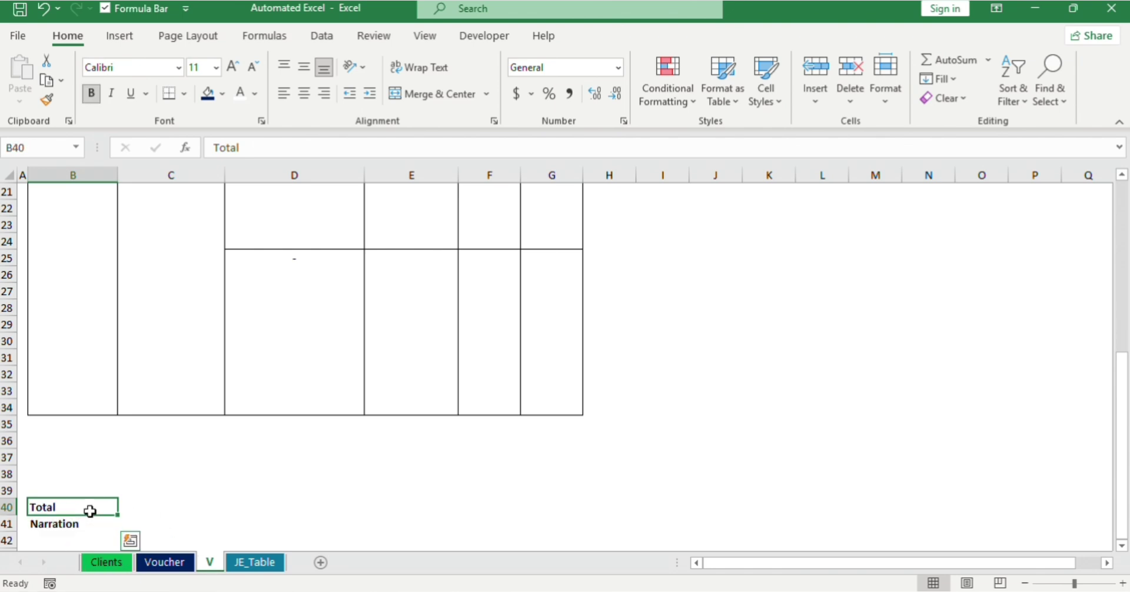
pyautogui.hotkey('shift', 'Down')
pyautogui.hotkey('shift', 'Right')
pyautogui.hotkey('shift', 'Right')
pyautogui.hotkey('shift', 'Right')
pyautogui.hotkey('shift', 'Right')
pyautogui.hotkey('shift', 'Right')
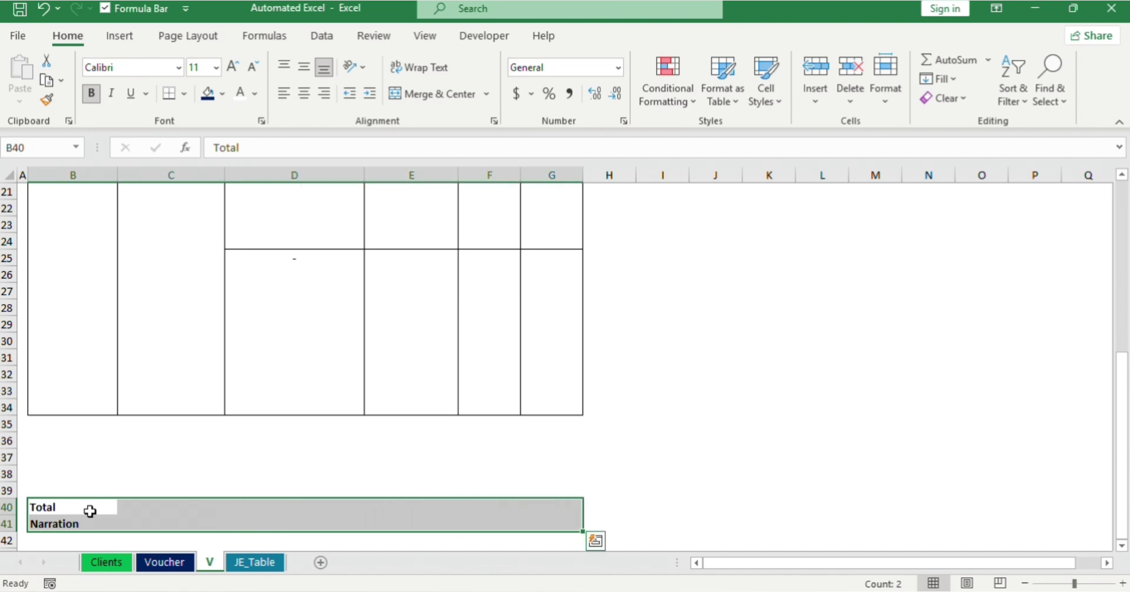
pyautogui.hotkey('ctrl', '1')
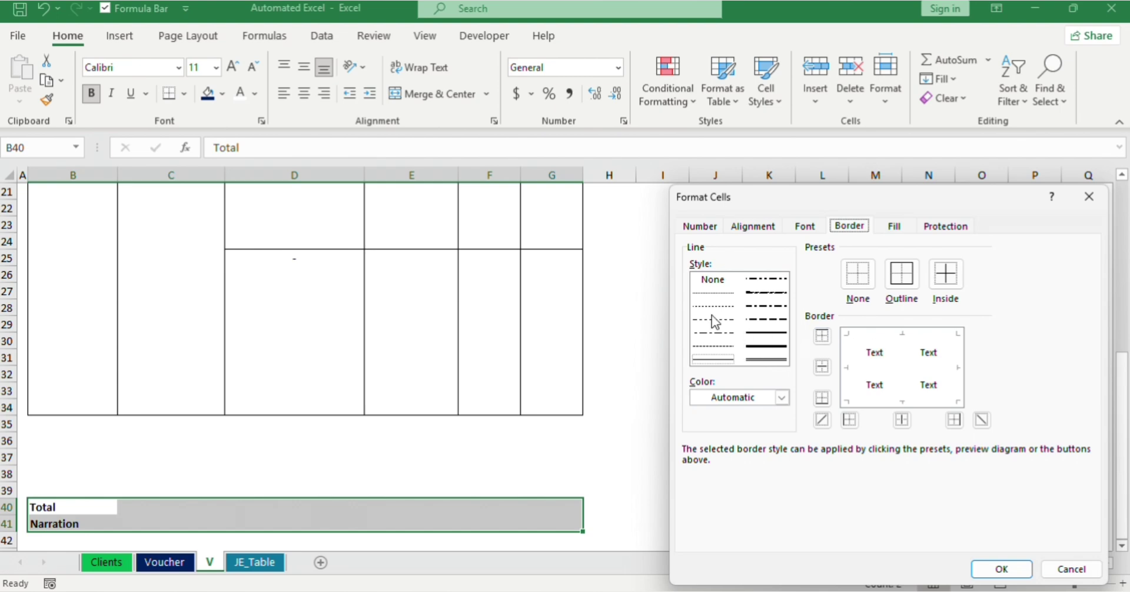
pyautogui.click(716, 357)
pyautogui.click(900, 338)
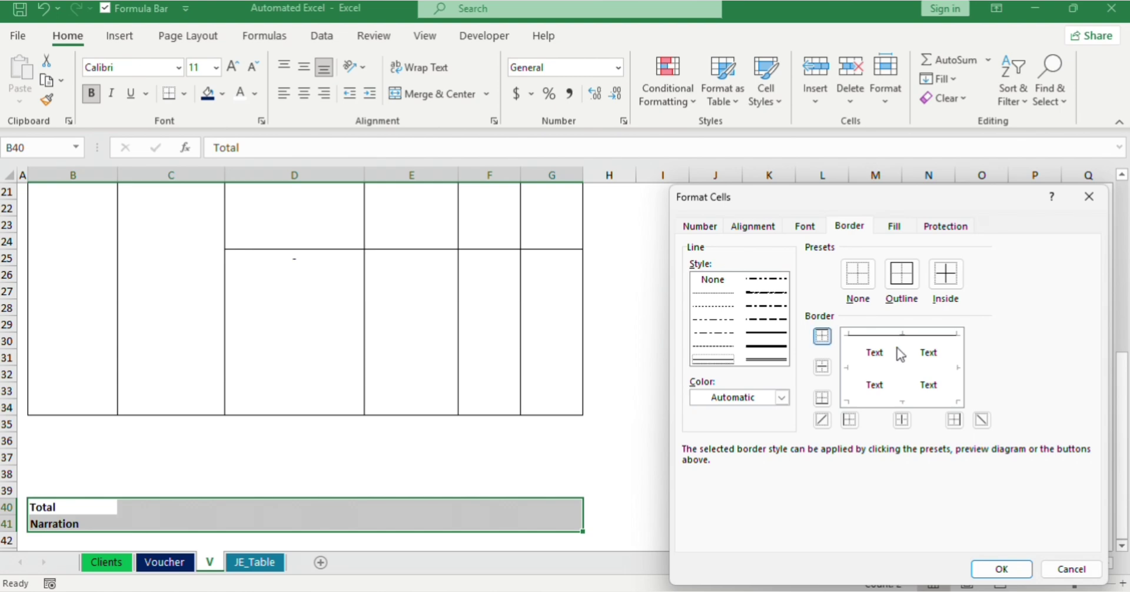
pyautogui.click(891, 402)
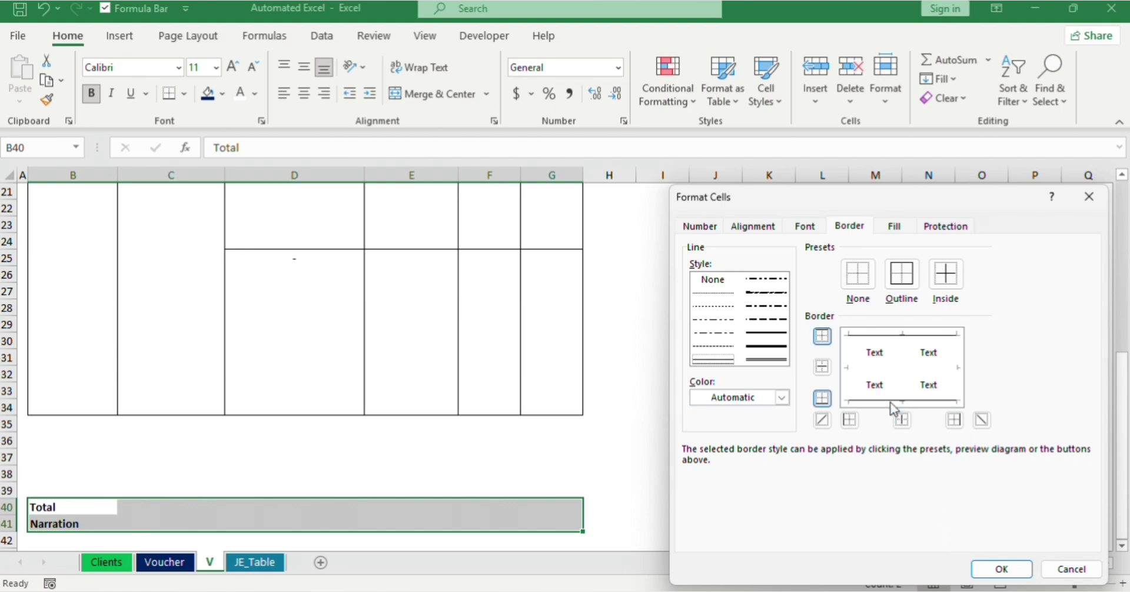
pyautogui.click(758, 359)
pyautogui.click(894, 368)
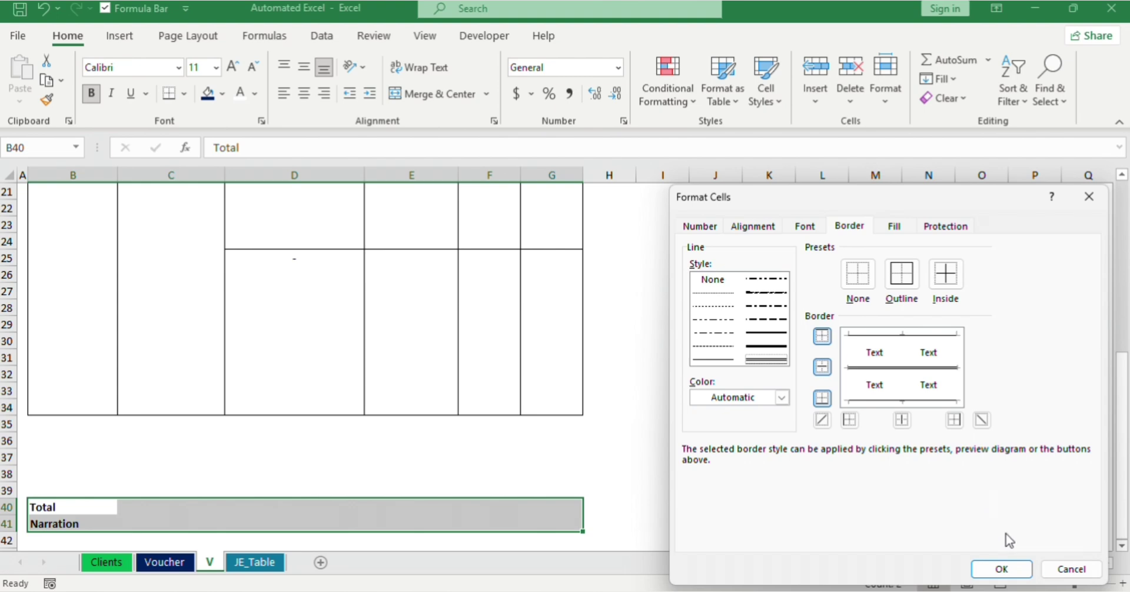
pyautogui.click(1007, 570)
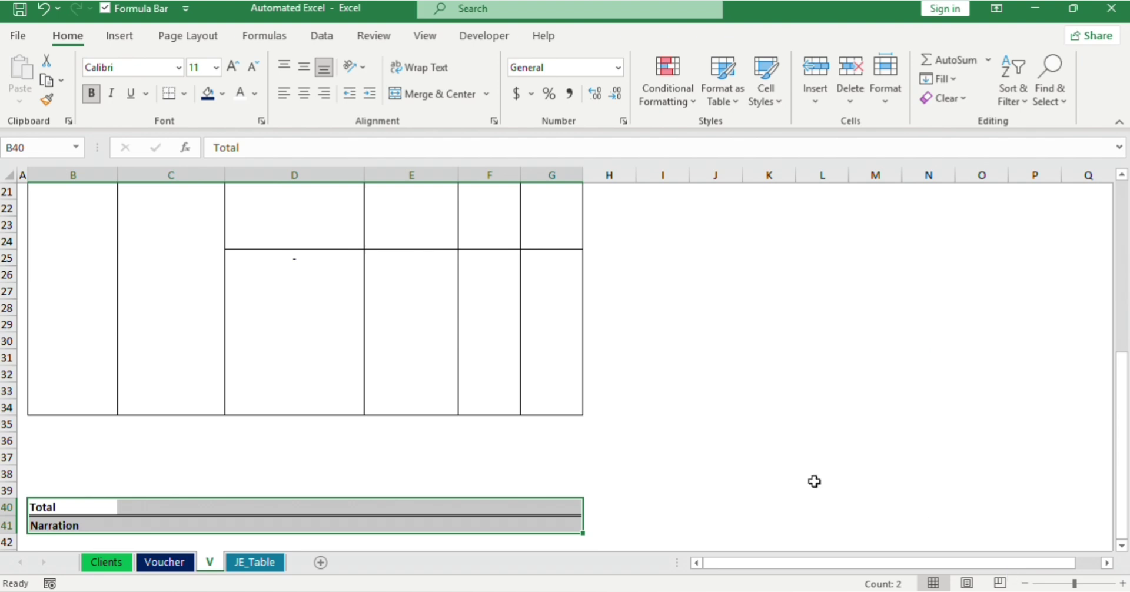
pyautogui.click(815, 482)
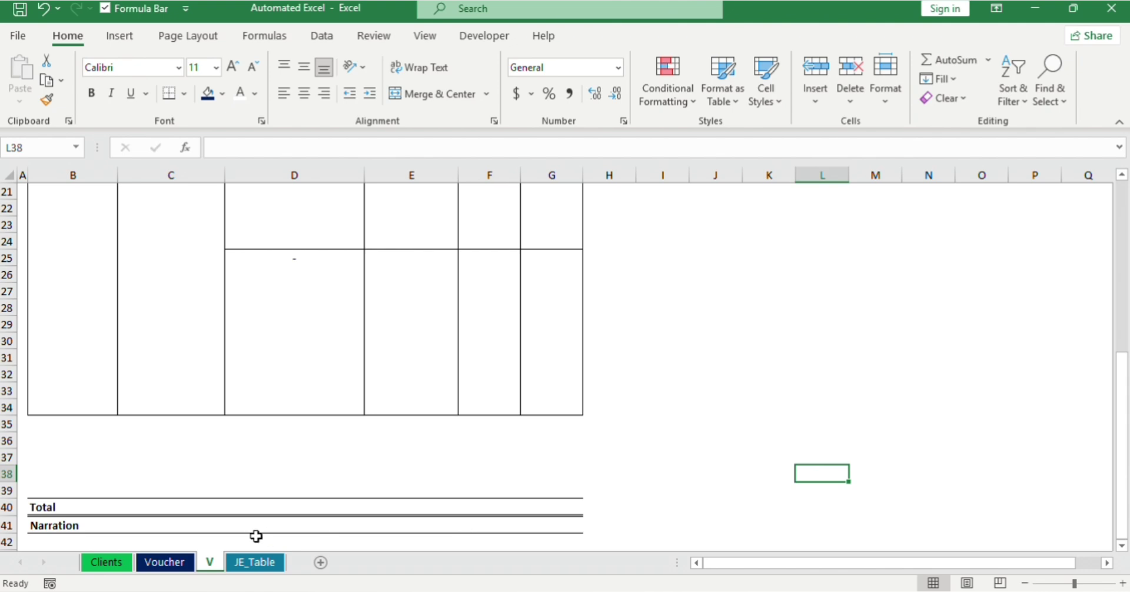
# Step: Enter the label Approved By in cell F48 below the Narration row
pyautogui.click(634, 493)
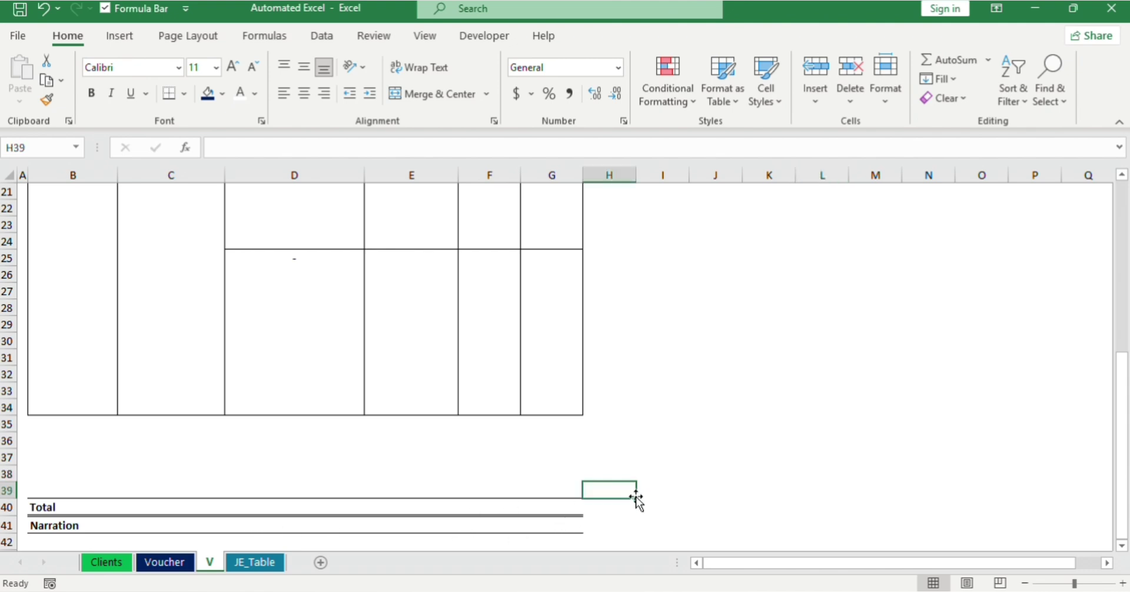
pyautogui.press('Down')
pyautogui.press('Down')
pyautogui.press('Down')
pyautogui.press('Down')
pyautogui.press('Down')
pyautogui.press('Down')
pyautogui.press('Down')
pyautogui.press('Down')
pyautogui.press('Down')
pyautogui.press('Down')
pyautogui.press('Down')
pyautogui.press('Down')
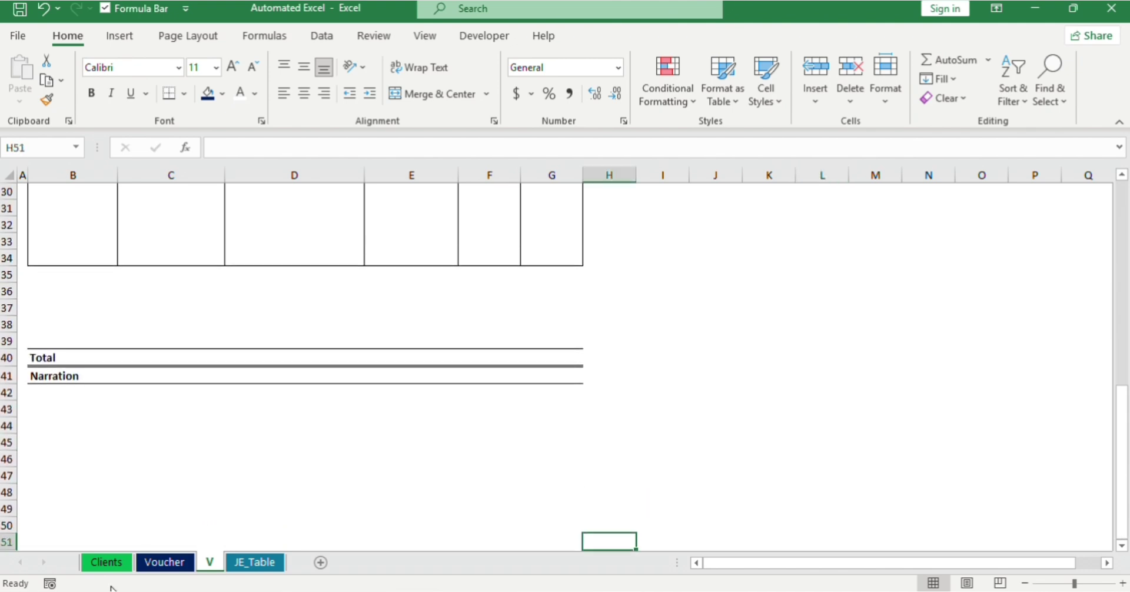
pyautogui.click(499, 496)
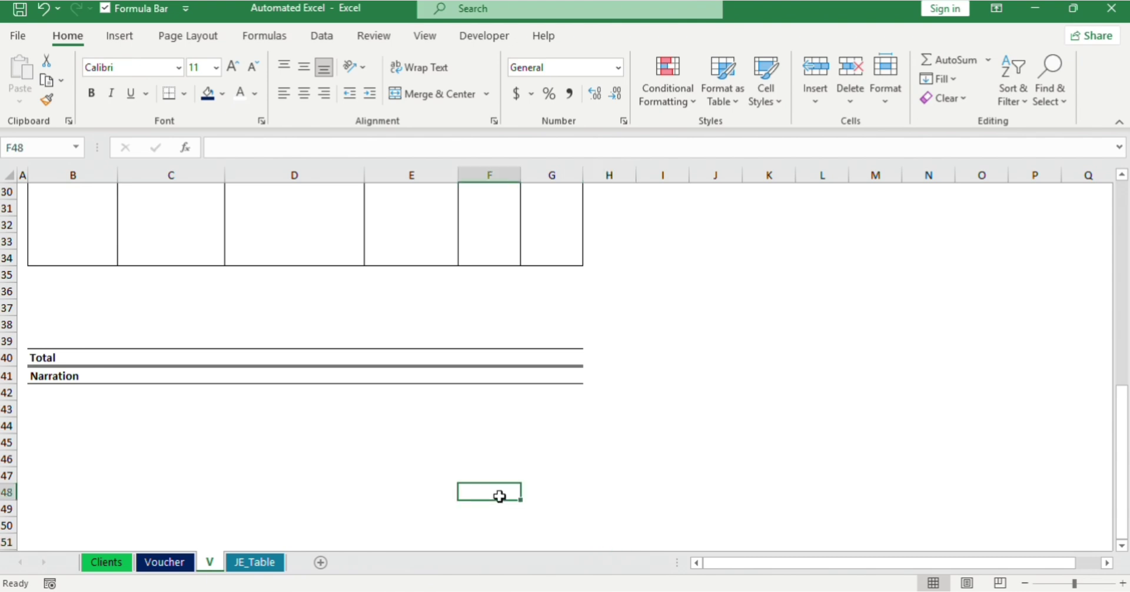
pyautogui.write('App')
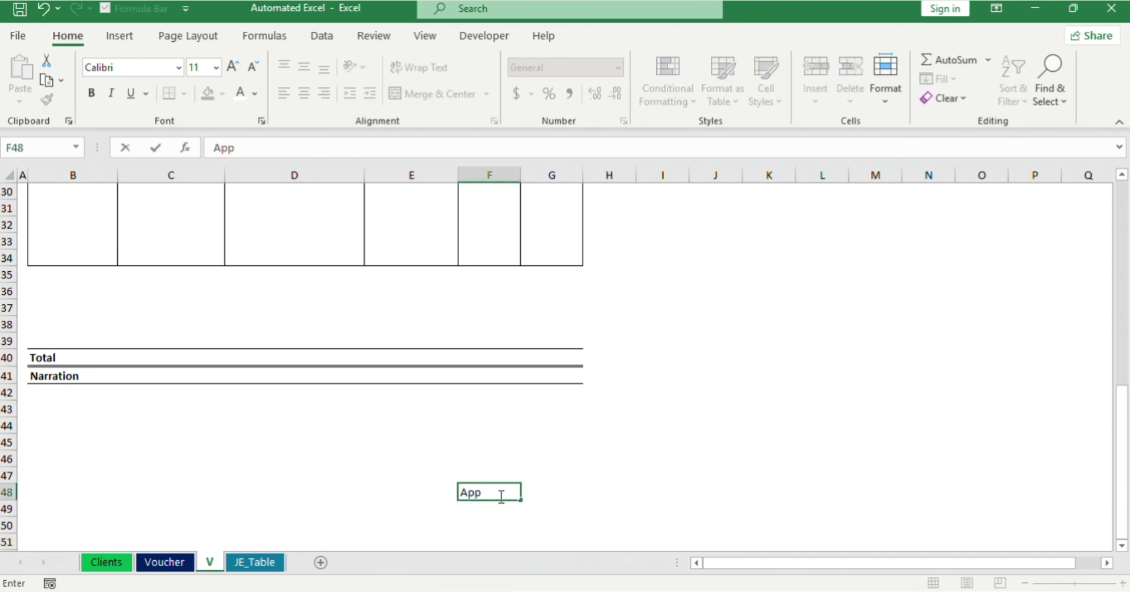
pyautogui.write('roved')
# Step: Add a bottom border to F49:G49 as a signature line under the Approved By label
pyautogui.click(493, 508)
pyautogui.hotkey('shift', 'Right')
pyautogui.hotkey('shift', 'Right')
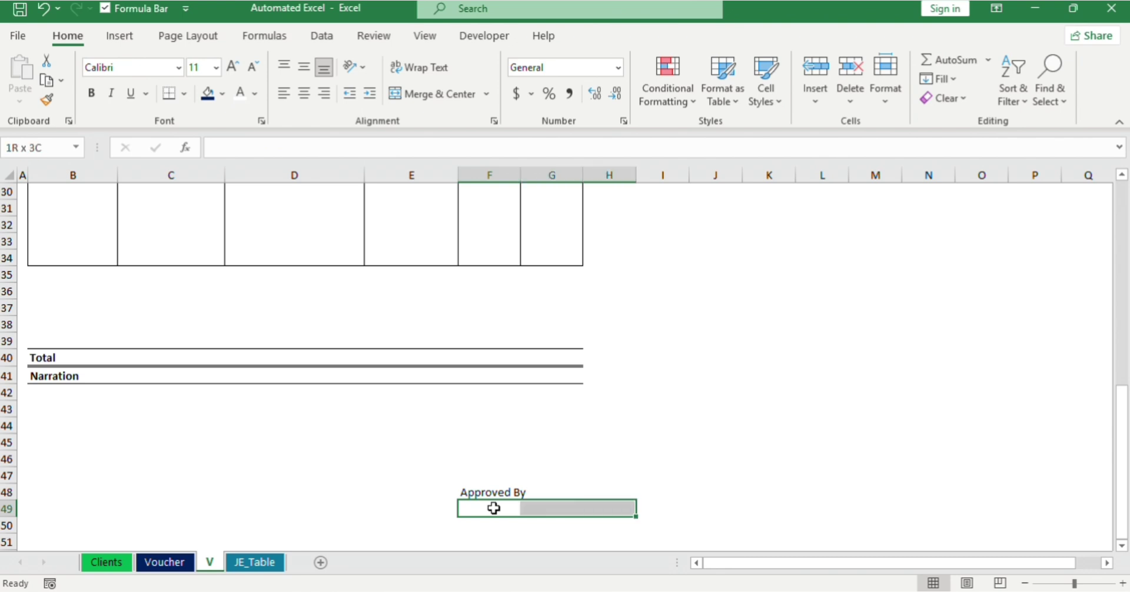
pyautogui.hotkey('shift', 'Left')
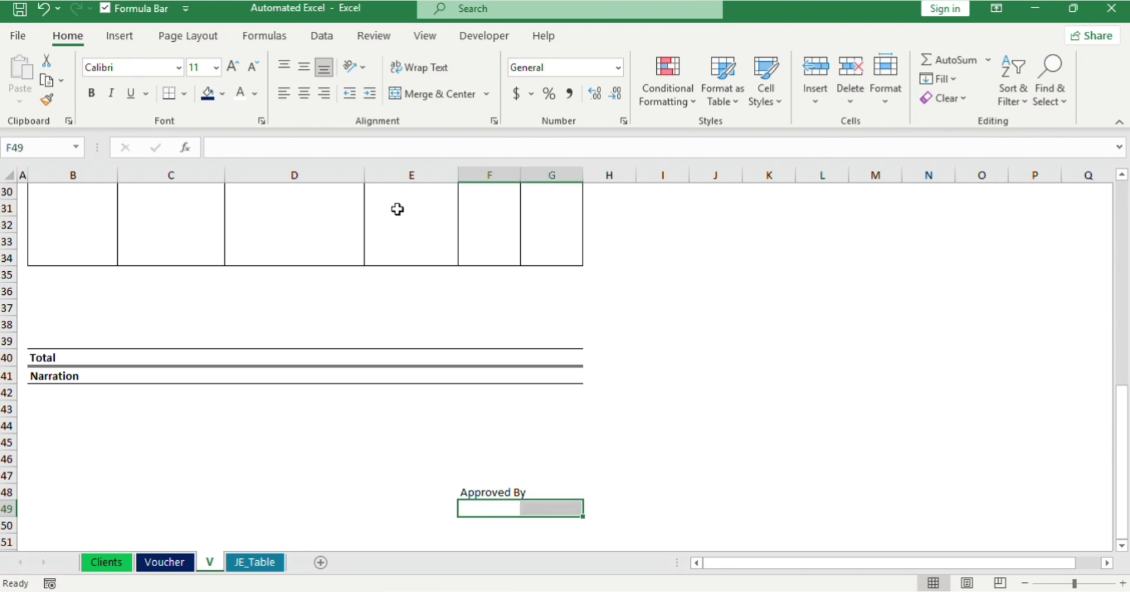
pyautogui.click(170, 94)
pyautogui.click(526, 458)
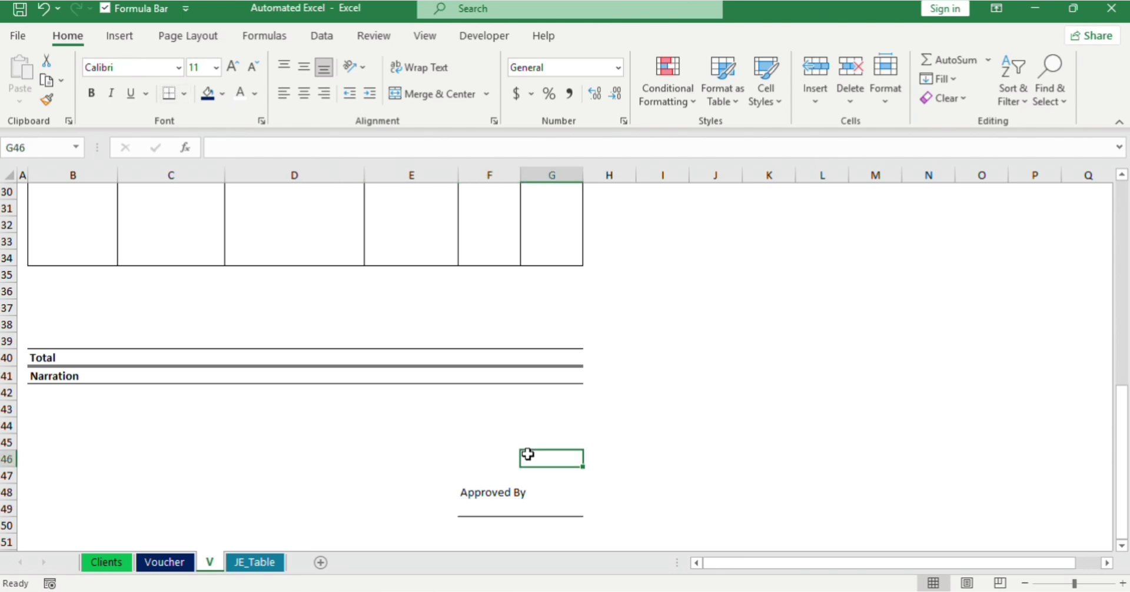
# Step: Merge and center the Approved By label across F48:G48, and increase the height of row 49
pyautogui.click(512, 494)
pyautogui.hotkey('shift', 'Right')
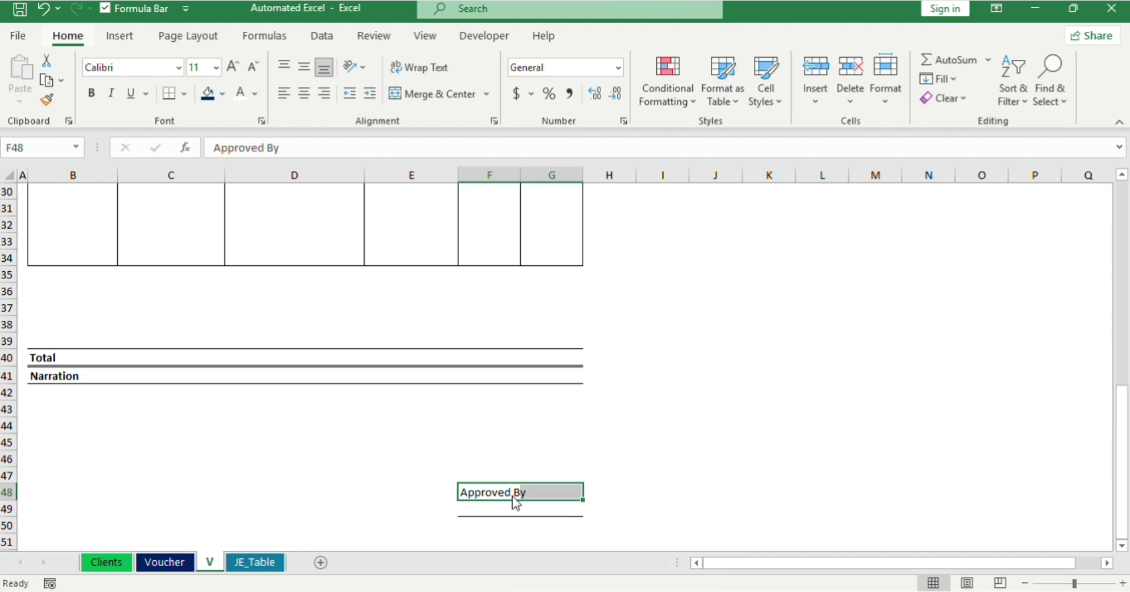
pyautogui.press('alt')
pyautogui.press('h')
pyautogui.press('m')
pyautogui.press('c')
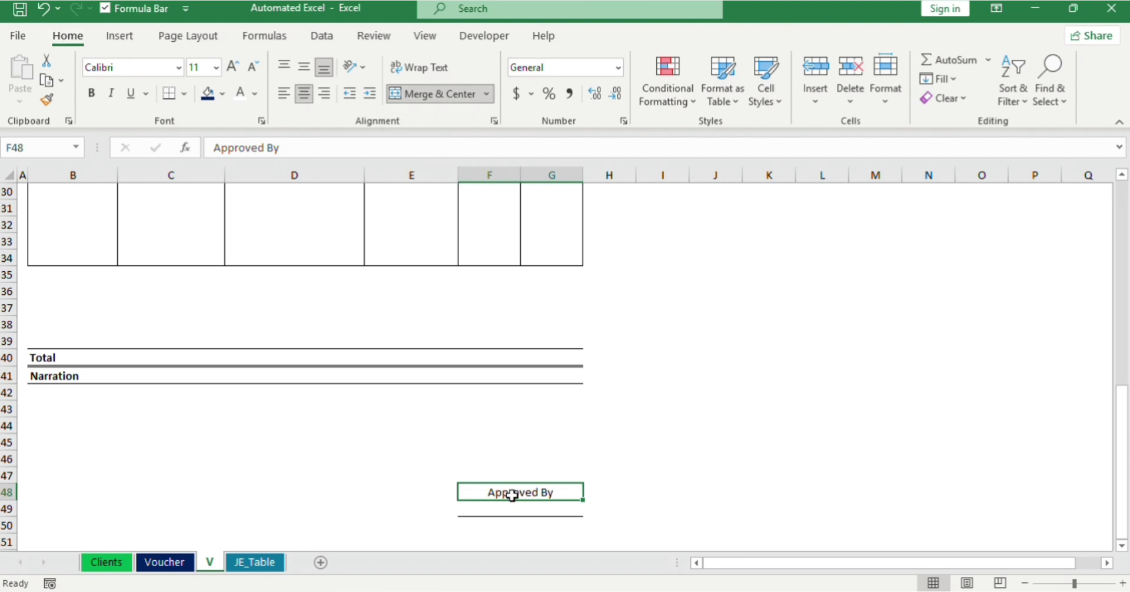
pyautogui.click(613, 483)
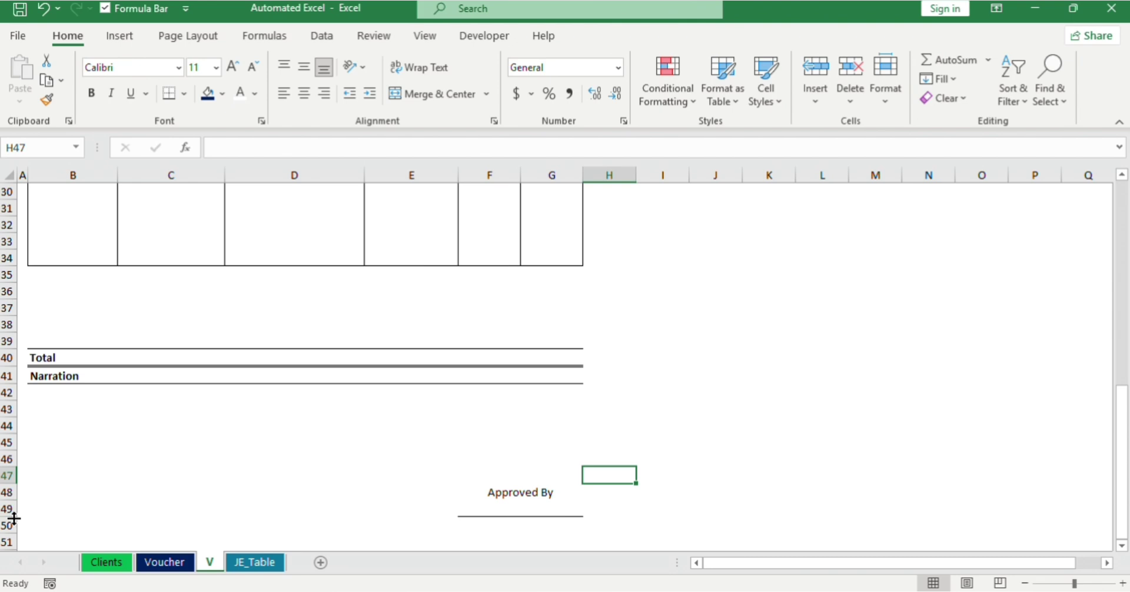
pyautogui.moveTo(10, 516); pyautogui.dragTo(11, 532)
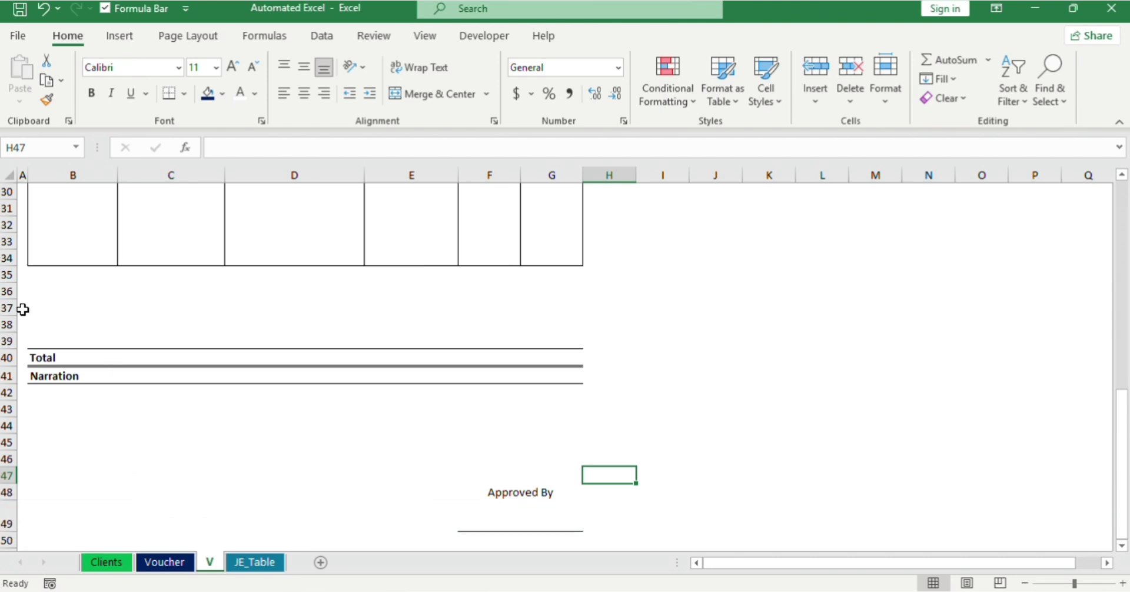
# Step: Hide the empty rows 36 to 39 above the Total row
pyautogui.click(6, 290)
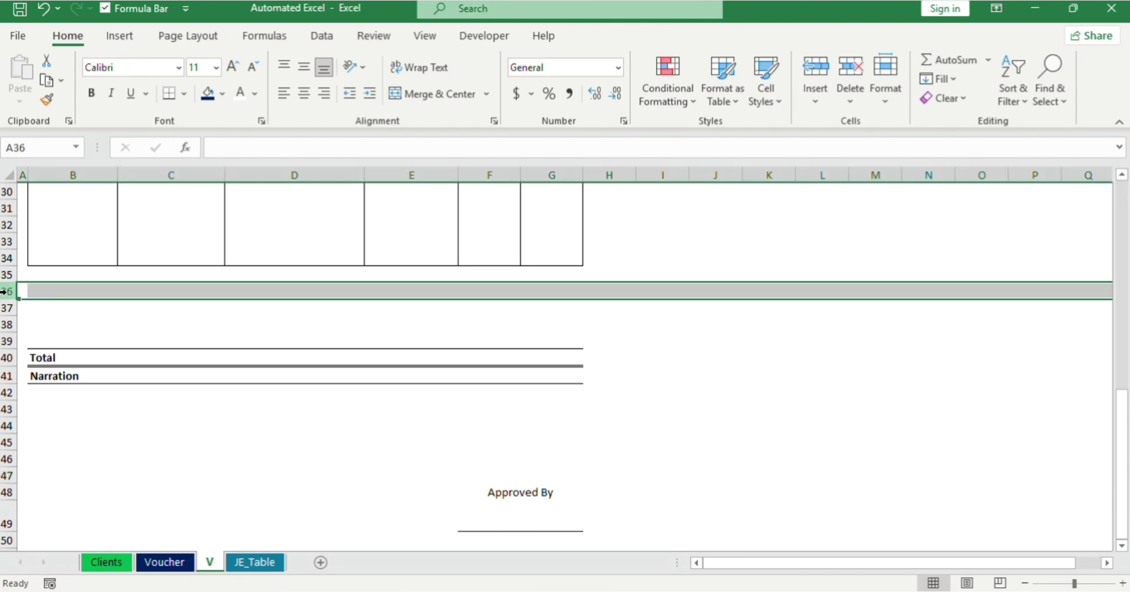
pyautogui.moveTo(3, 291); pyautogui.dragTo(6, 343)
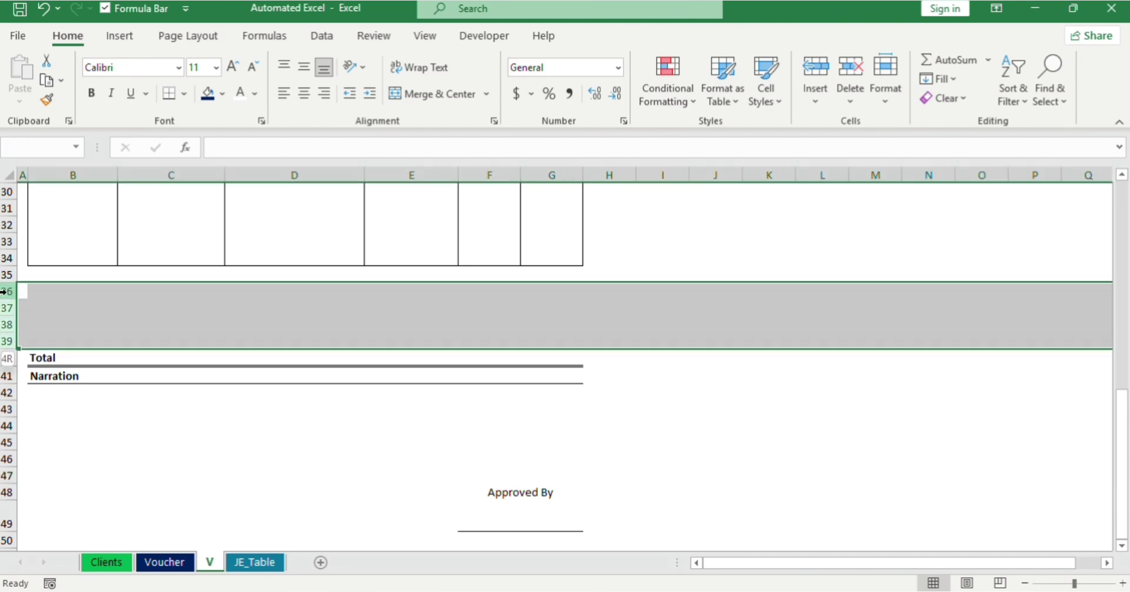
pyautogui.rightClick(11, 298)
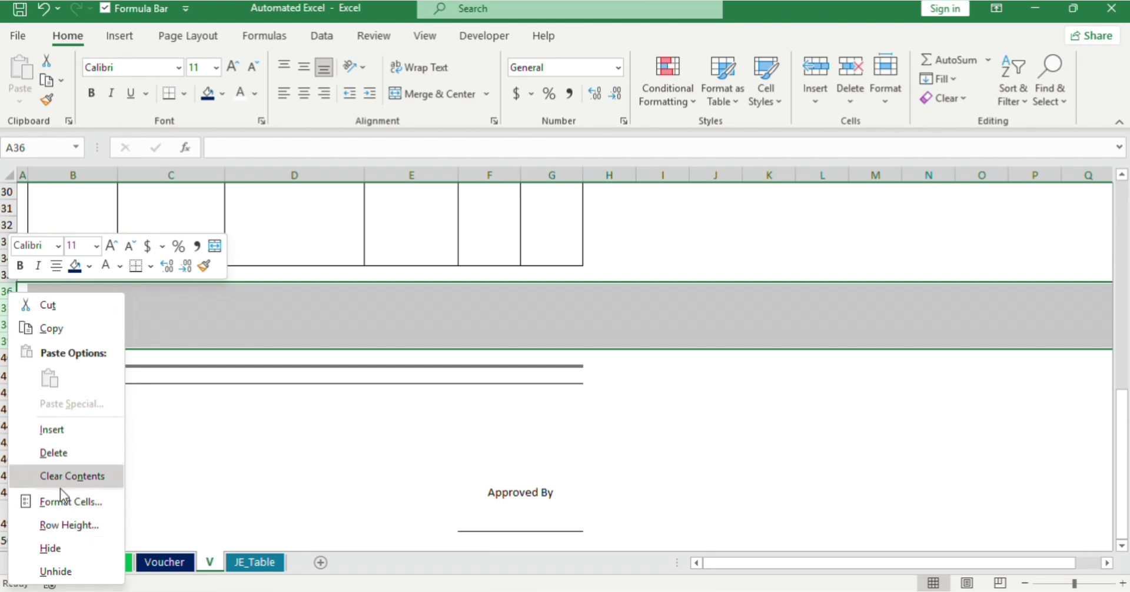
pyautogui.click(51, 548)
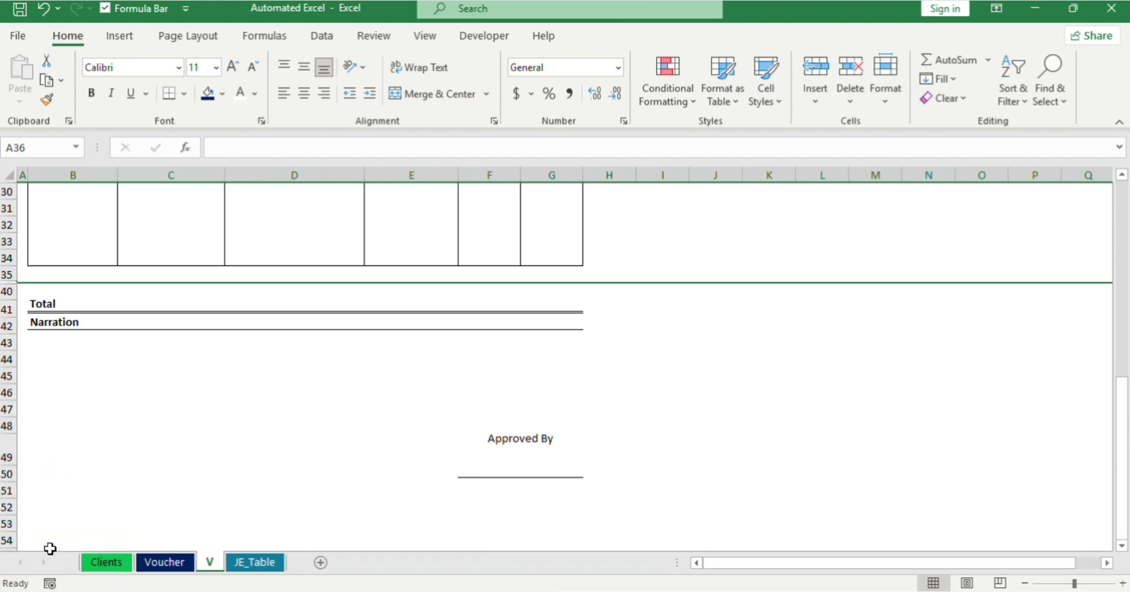
pyautogui.click(86, 420)
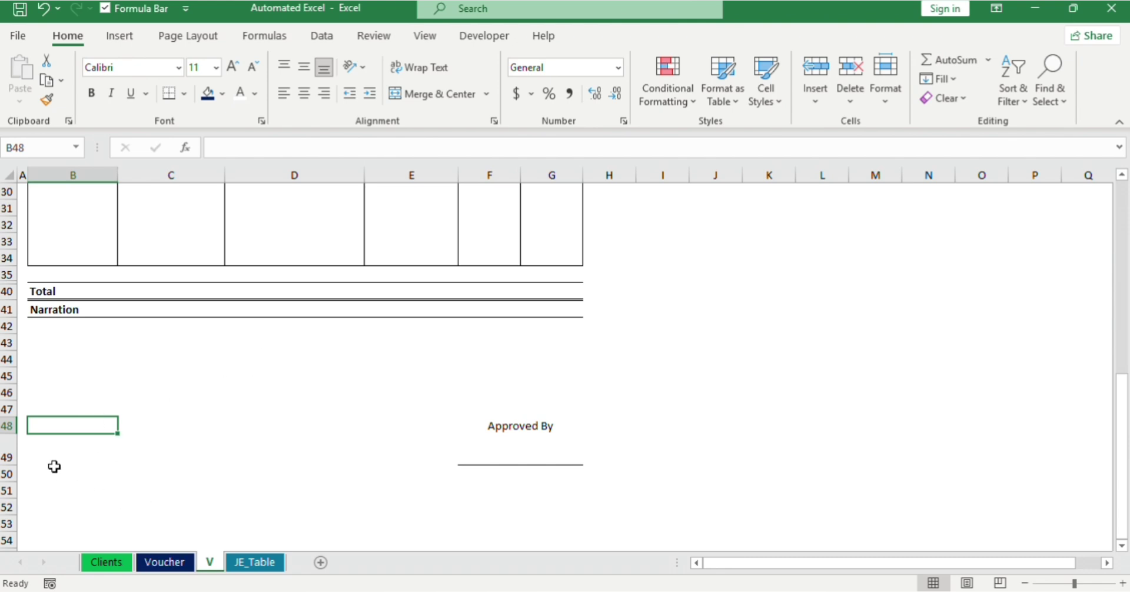
# Step: Fill cells B51:G51 with dark blue to form a footer band
pyautogui.moveTo(48, 489); pyautogui.dragTo(552, 490)
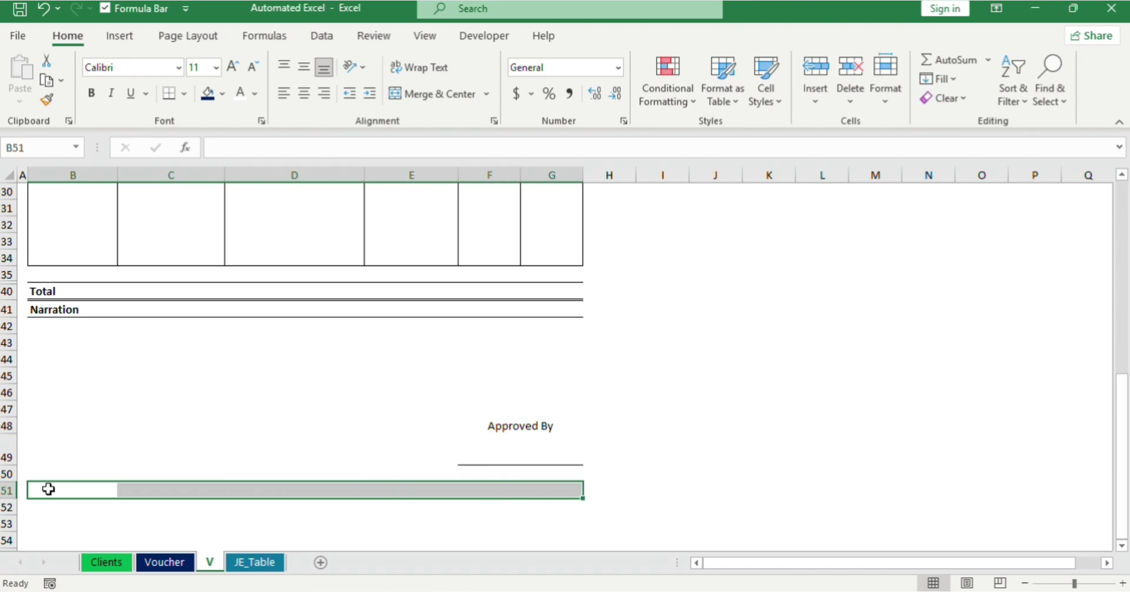
pyautogui.click(207, 94)
pyautogui.click(598, 350)
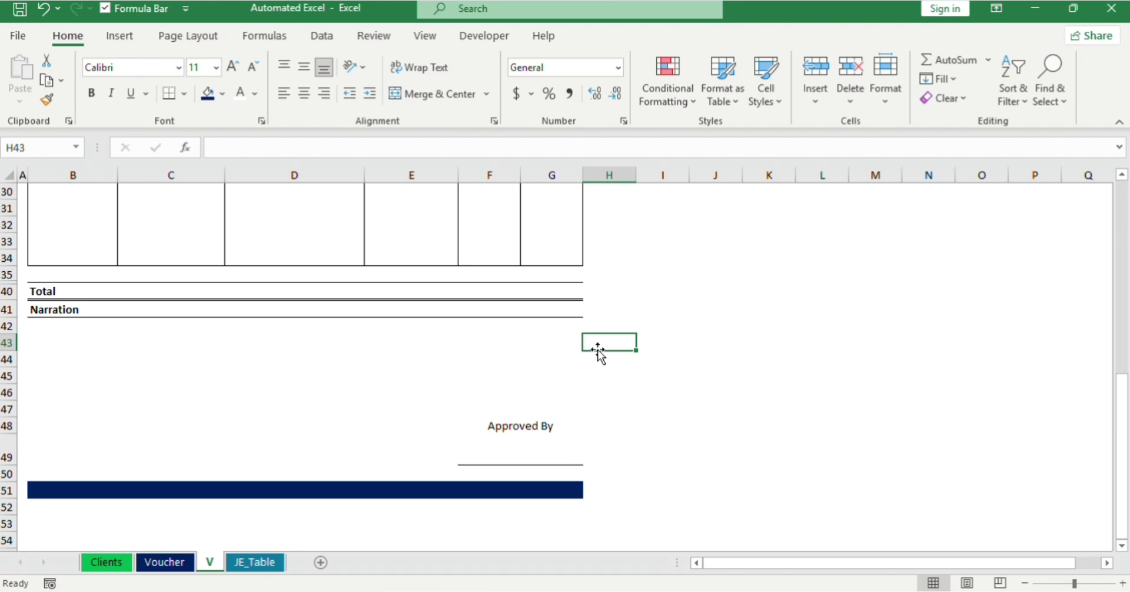
# Step: Examine the finished Voucher sheet from its footer up to the header and the GJV NO cell for comparison
pyautogui.click(163, 565)
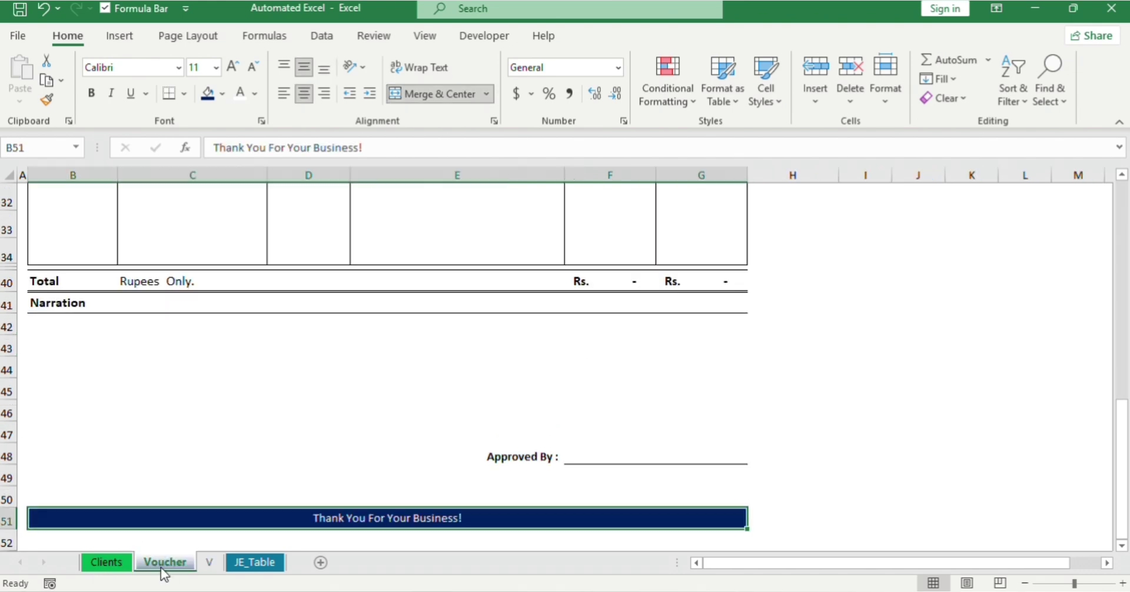
pyautogui.click(291, 474)
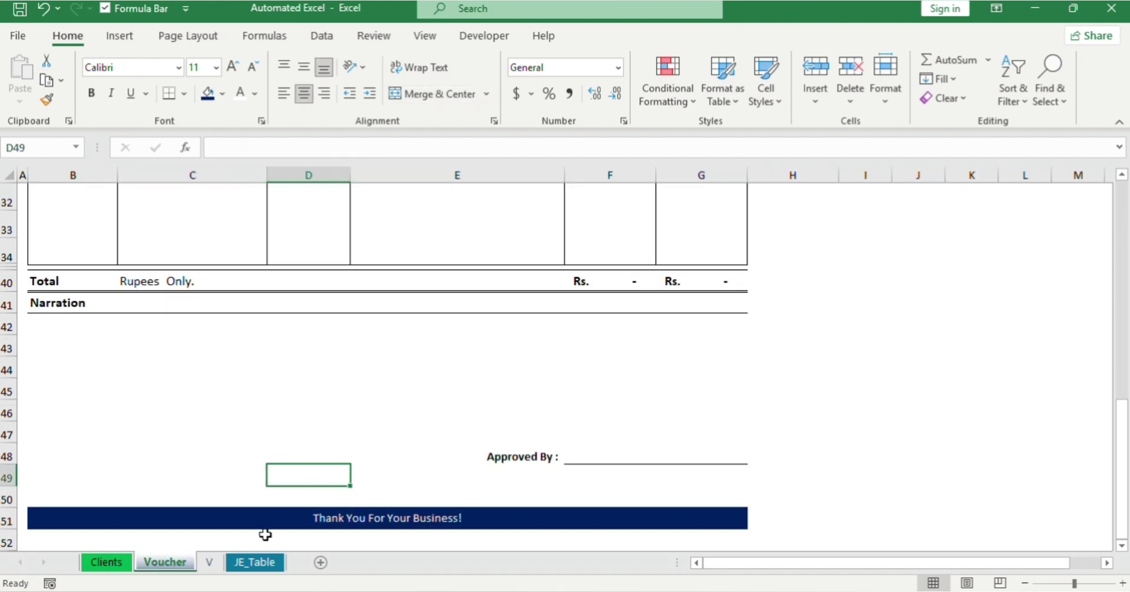
pyautogui.press('Up')
pyautogui.press('Up')
pyautogui.press('Up')
pyautogui.press('Up')
pyautogui.press('Up')
pyautogui.press('Up')
pyautogui.press('Up')
pyautogui.press('Up')
pyautogui.press('Up')
pyautogui.press('Up')
pyautogui.press('Up')
pyautogui.press('Up')
pyautogui.press('Up')
pyautogui.press('Up')
pyautogui.press('Up')
pyautogui.press('Up')
pyautogui.press('Up')
pyautogui.press('Up')
pyautogui.press('Up')
pyautogui.press('Up')
pyautogui.press('Up')
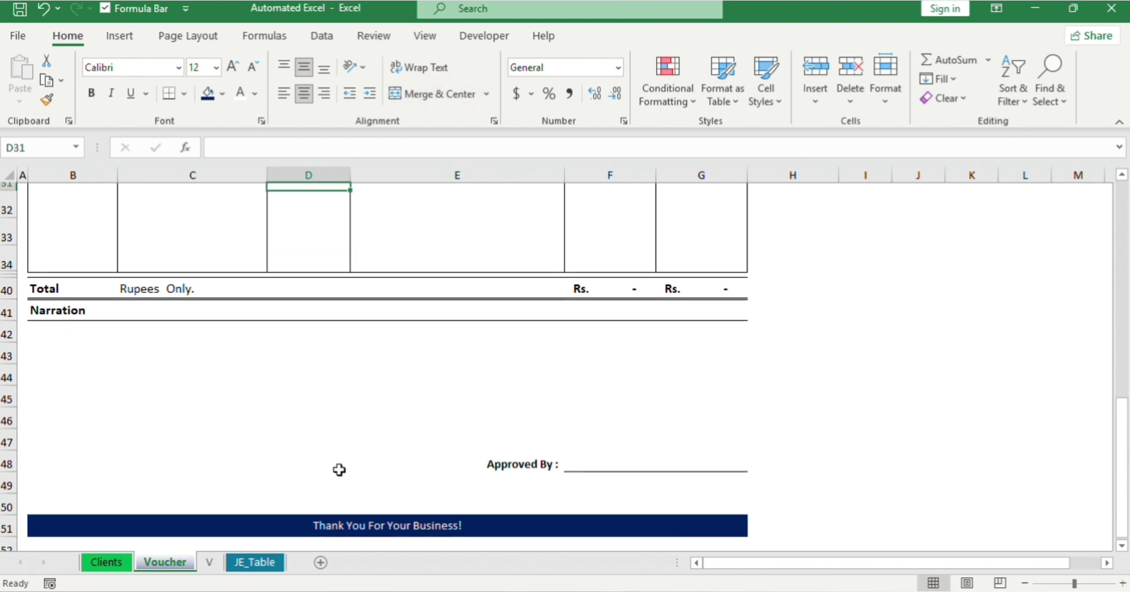
pyautogui.press('Up')
pyautogui.press('Up')
pyautogui.press('Up')
pyautogui.press('Up')
pyautogui.press('Up')
pyautogui.press('Up')
pyautogui.press('Up')
pyautogui.press('Up')
pyautogui.press('Up')
pyautogui.press('Up')
pyautogui.press('Up')
pyautogui.press('Up')
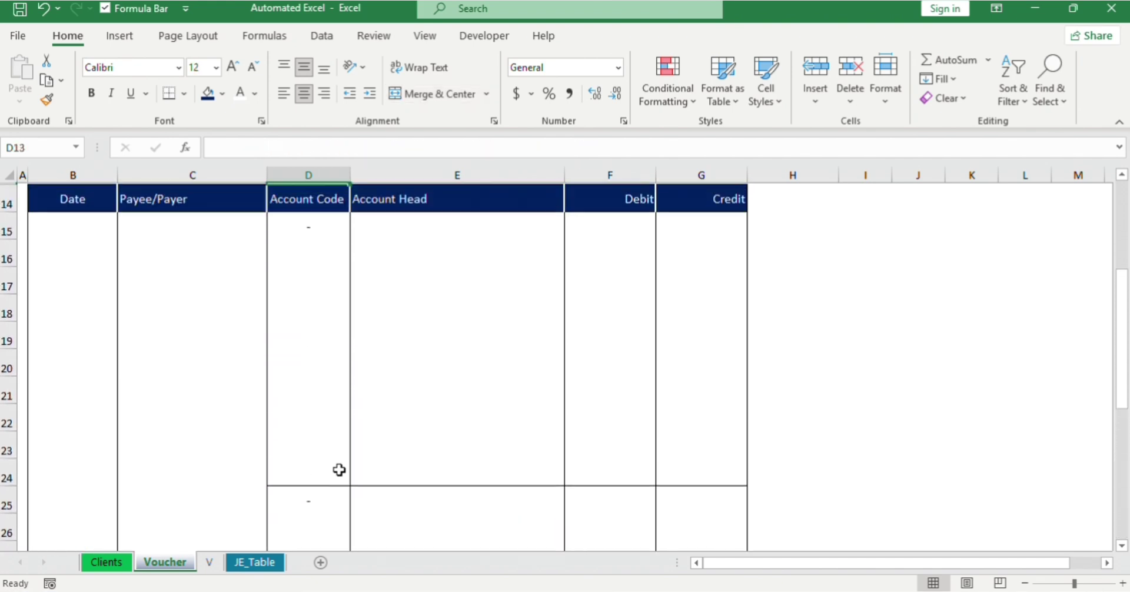
pyautogui.press('Up')
pyautogui.press('Up')
pyautogui.press('Up')
pyautogui.press('Up')
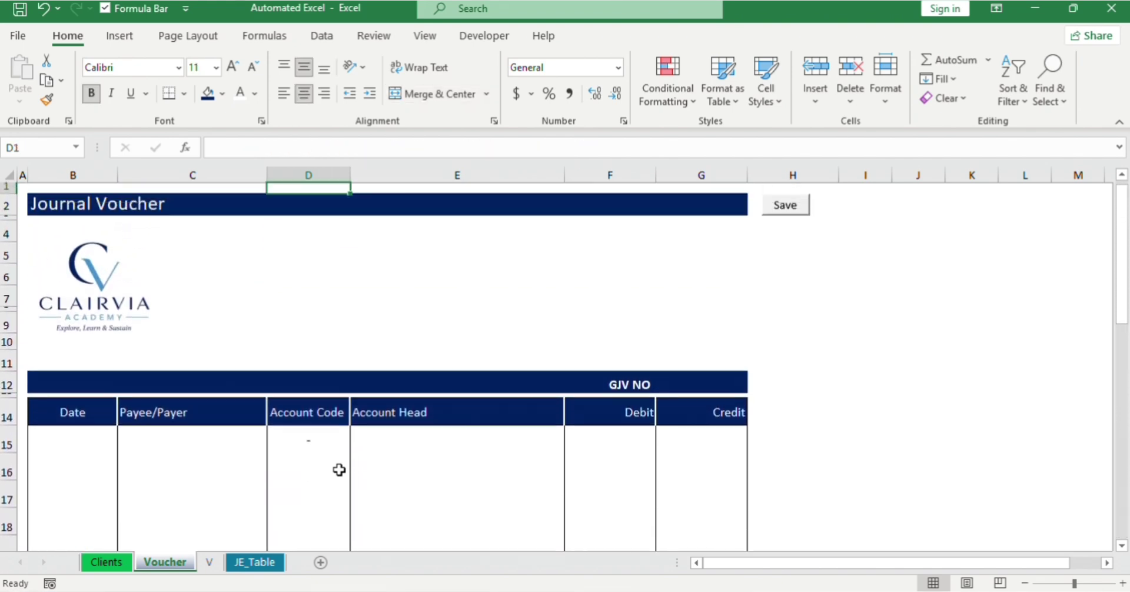
pyautogui.press('Down')
pyautogui.press('Down')
pyautogui.press('Down')
pyautogui.press('Down')
pyautogui.press('Down')
pyautogui.press('Down')
pyautogui.press('Down')
pyautogui.press('Down')
pyautogui.press('Down')
pyautogui.press('Down')
pyautogui.press('Down')
pyautogui.press('Down')
pyautogui.press('Down')
pyautogui.press('Down')
pyautogui.press('Down')
pyautogui.press('Down')
pyautogui.press('Down')
pyautogui.press('Down')
pyautogui.press('Down')
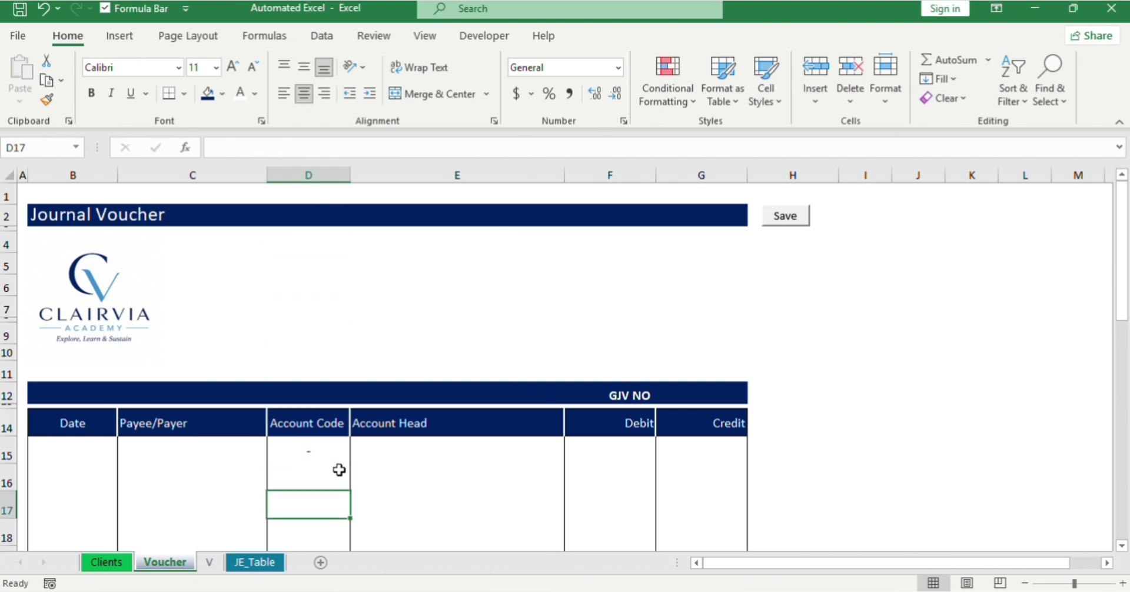
pyautogui.press('Down')
pyautogui.press('Down')
pyautogui.press('Down')
pyautogui.press('Down')
pyautogui.press('Down')
pyautogui.press('Down')
pyautogui.press('Down')
pyautogui.press('Down')
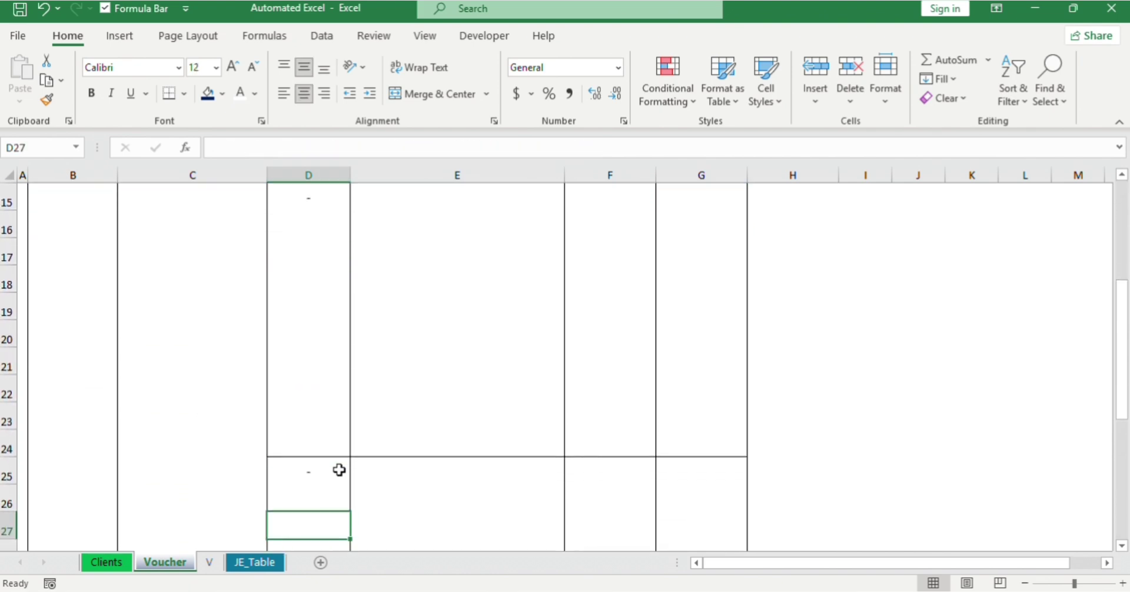
pyautogui.press('Up')
pyautogui.press('Up')
pyautogui.press('Up')
pyautogui.press('Up')
pyautogui.press('Up')
pyautogui.press('Up')
pyautogui.press('Up')
pyautogui.press('Up')
pyautogui.press('Up')
pyautogui.press('Up')
pyautogui.press('Up')
pyautogui.press('Up')
pyautogui.press('Up')
pyautogui.press('Up')
pyautogui.press('Up')
pyautogui.press('Up')
pyautogui.press('Up')
pyautogui.press('Up')
pyautogui.press('Up')
pyautogui.press('Up')
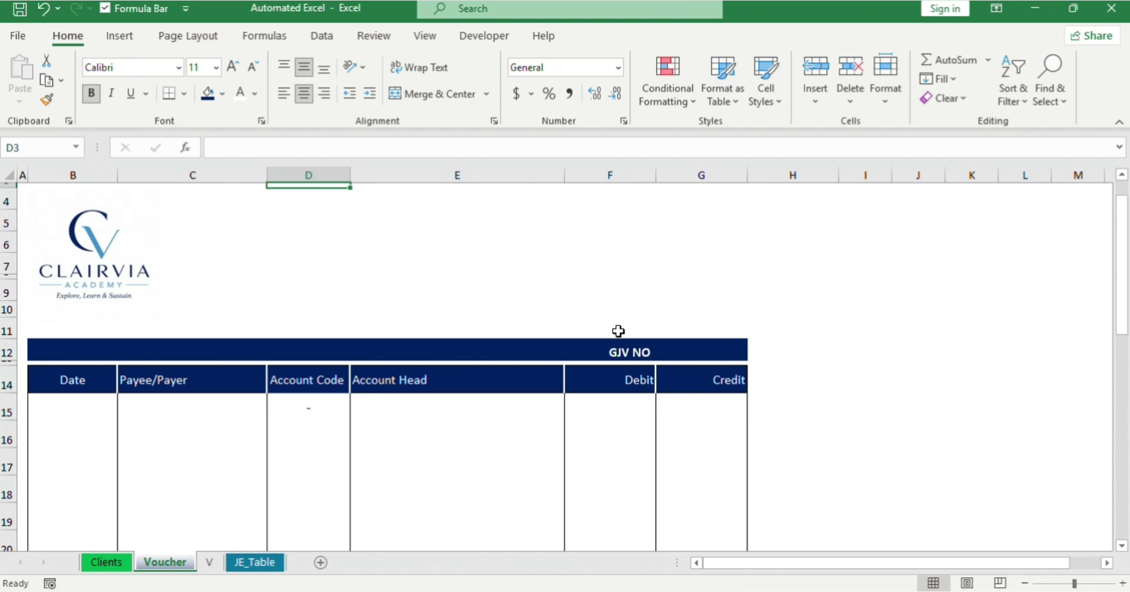
pyautogui.click(618, 350)
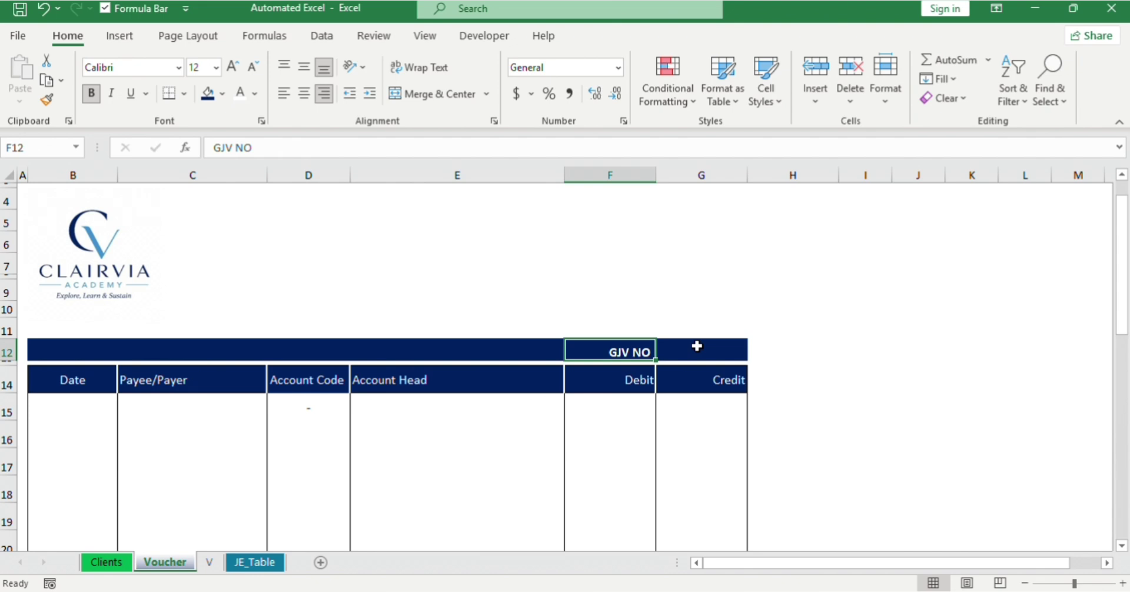
# Step: Move the Save button onto the Journal Voucher title band, above the Credit column
pyautogui.click(622, 273)
pyautogui.press('Up')
pyautogui.press('Up')
pyautogui.press('Up')
pyautogui.press('Up')
pyautogui.press('Up')
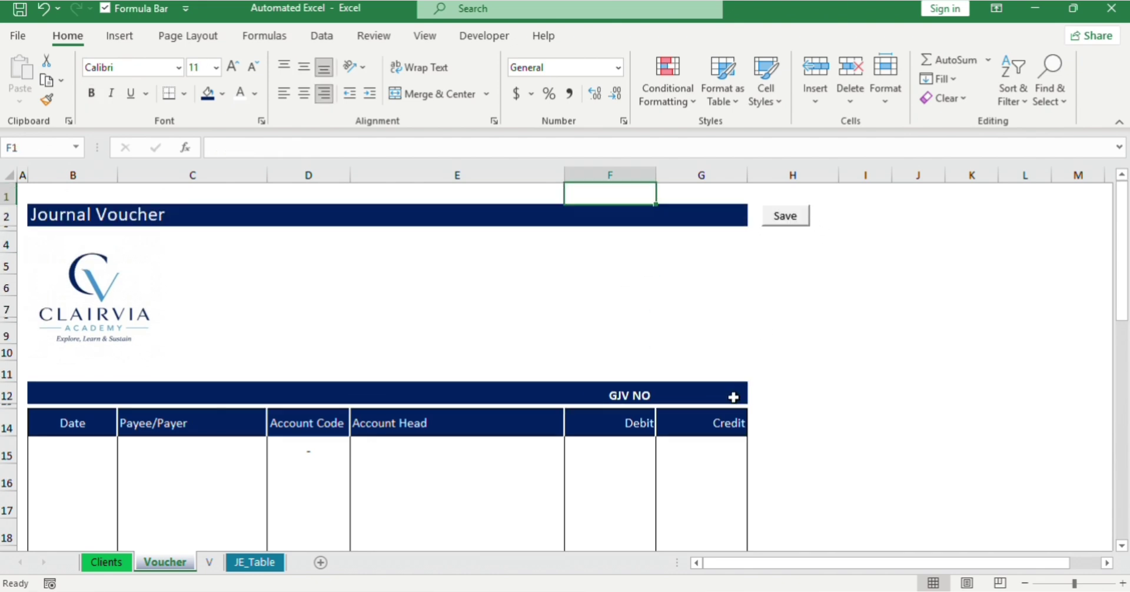
pyautogui.rightClick(775, 219)
pyautogui.press('Escape')
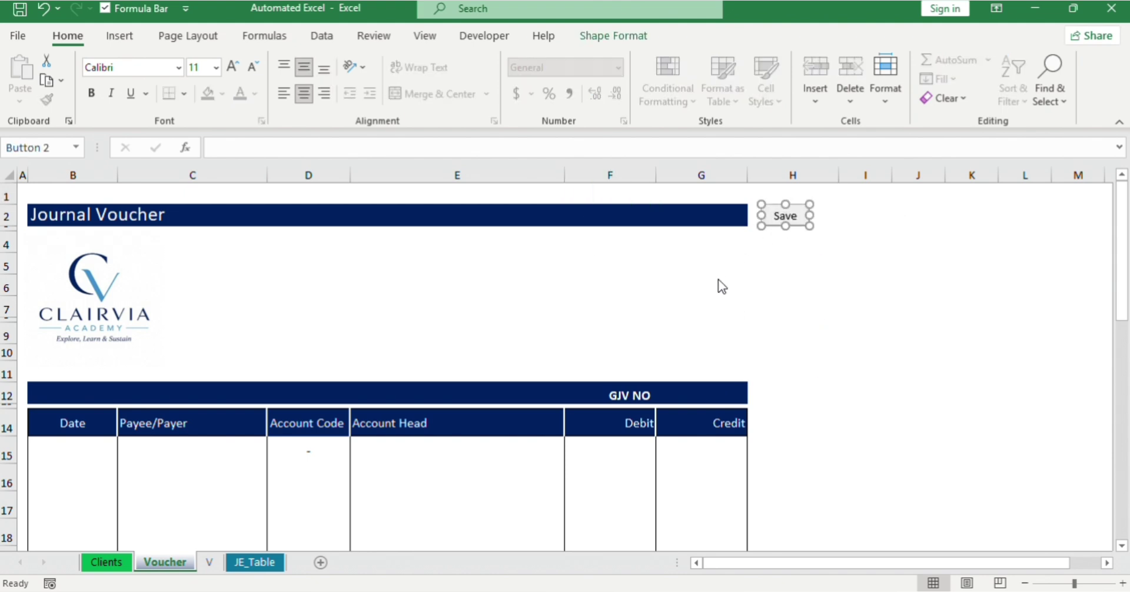
pyautogui.moveTo(767, 221); pyautogui.dragTo(700, 218)
pyautogui.click(801, 240)
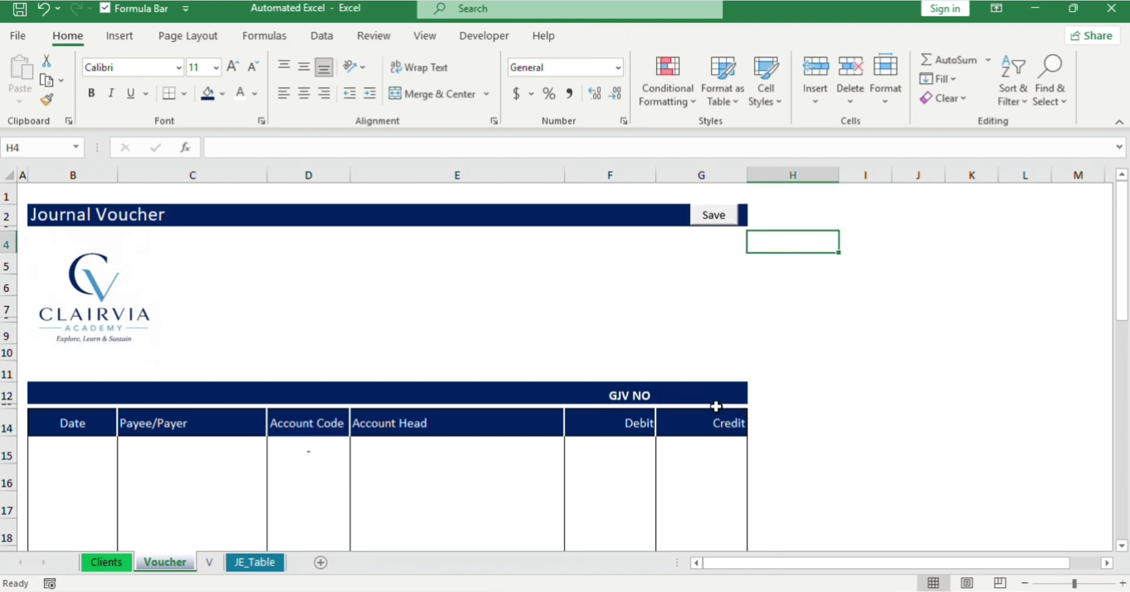
# Step: Examine the voucher down to the Total row's amount-in-words formula in C40, and return to the top of the sheet
pyautogui.click(701, 449)
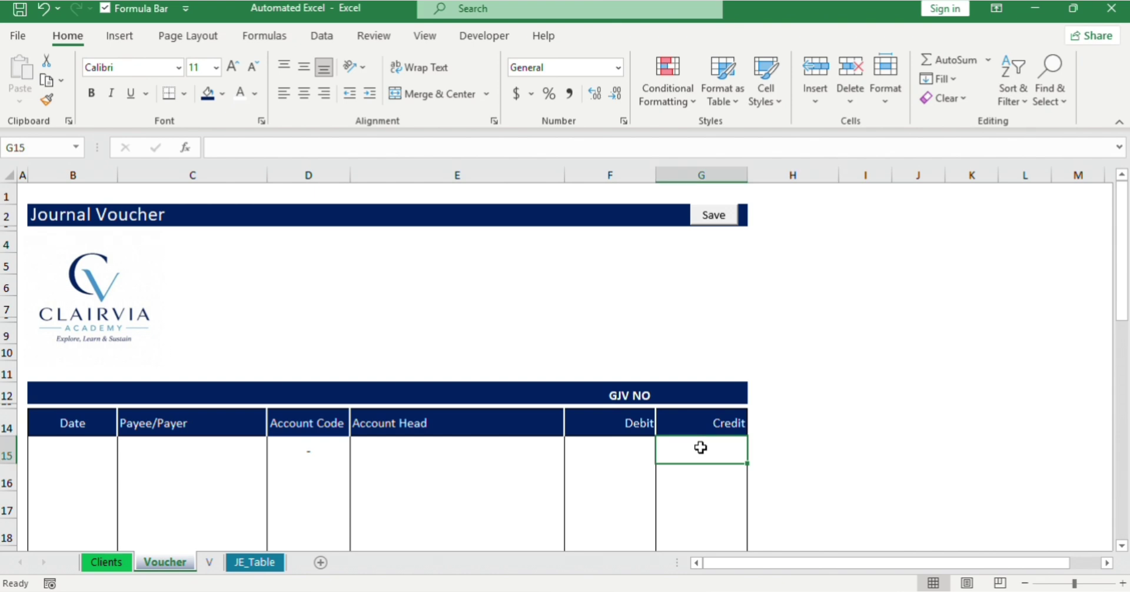
pyautogui.press('Return')
pyautogui.press('Down')
pyautogui.press('Down')
pyautogui.press('Down')
pyautogui.press('Down')
pyautogui.press('Down')
pyautogui.press('Down')
pyautogui.press('Down')
pyautogui.press('Down')
pyautogui.press('Down')
pyautogui.press('Down')
pyautogui.press('Down')
pyautogui.press('Down')
pyautogui.press('Down')
pyautogui.press('Down')
pyautogui.press('Down')
pyautogui.press('Down')
pyautogui.press('Down')
pyautogui.press('Down')
pyautogui.press('Down')
pyautogui.press('Down')
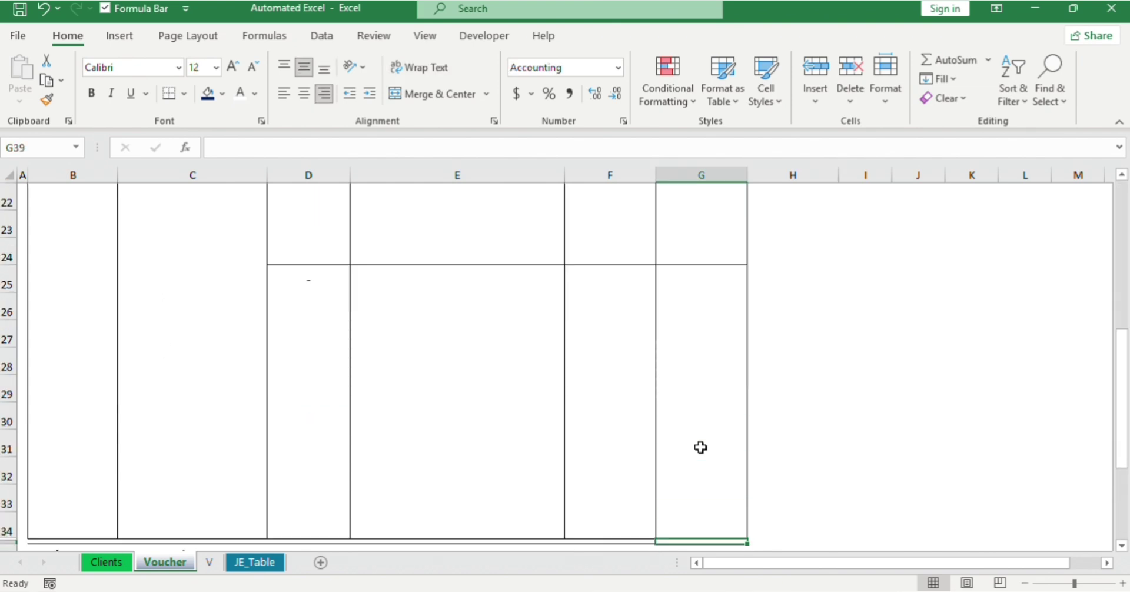
pyautogui.scroll(-1, 701, 447)
pyautogui.click(147, 447)
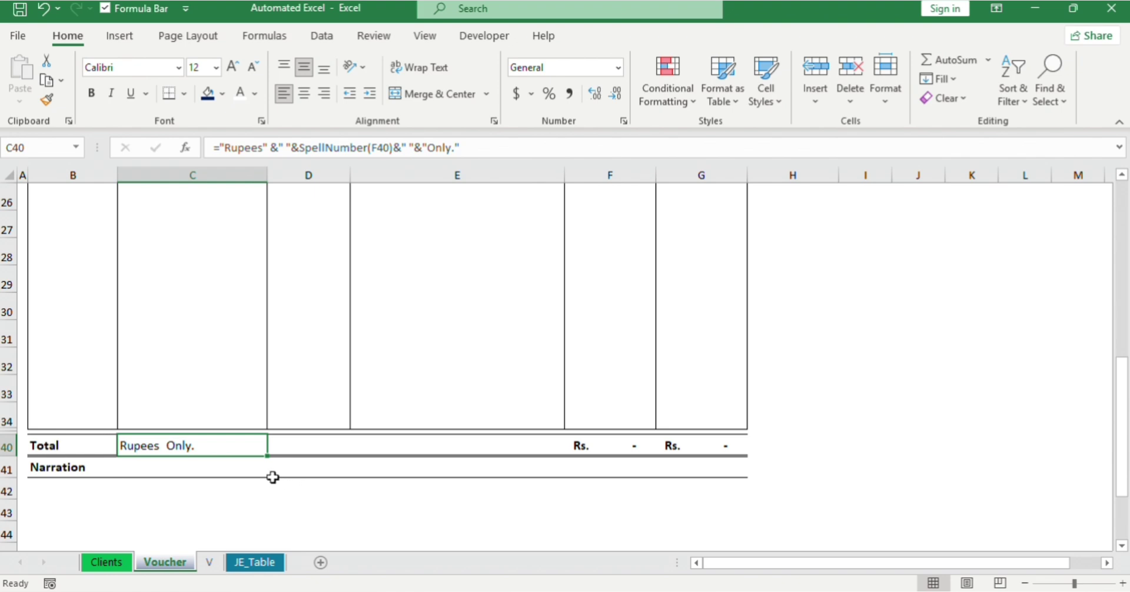
pyautogui.press('Up')
pyautogui.press('Up')
pyautogui.press('Up')
pyautogui.press('Up')
pyautogui.press('Up')
pyautogui.press('Up')
pyautogui.press('Up')
pyautogui.press('Up')
pyautogui.press('Up')
pyautogui.press('Up')
pyautogui.press('Up')
pyautogui.press('Up')
pyautogui.press('Up')
pyautogui.press('Up')
pyautogui.press('Up')
pyautogui.press('Up')
pyautogui.press('Up')
pyautogui.press('Up')
pyautogui.press('Up')
pyautogui.press('Up')
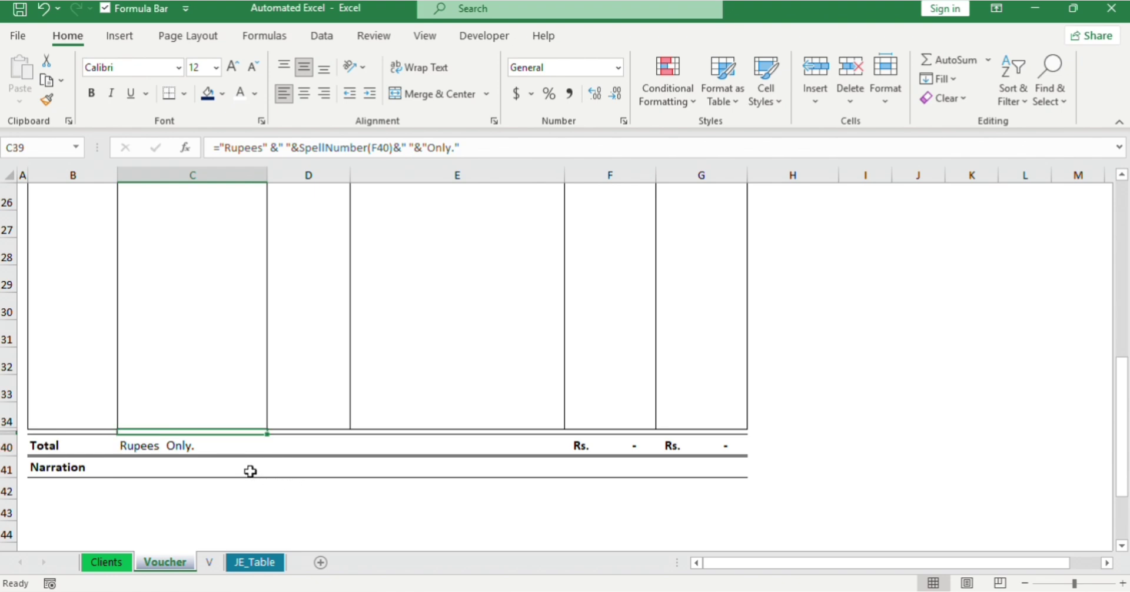
pyautogui.press('Up')
pyautogui.press('Up')
pyautogui.press('Up')
pyautogui.press('Up')
pyautogui.press('Up')
pyautogui.press('Up')
pyautogui.press('Up')
pyautogui.press('Up')
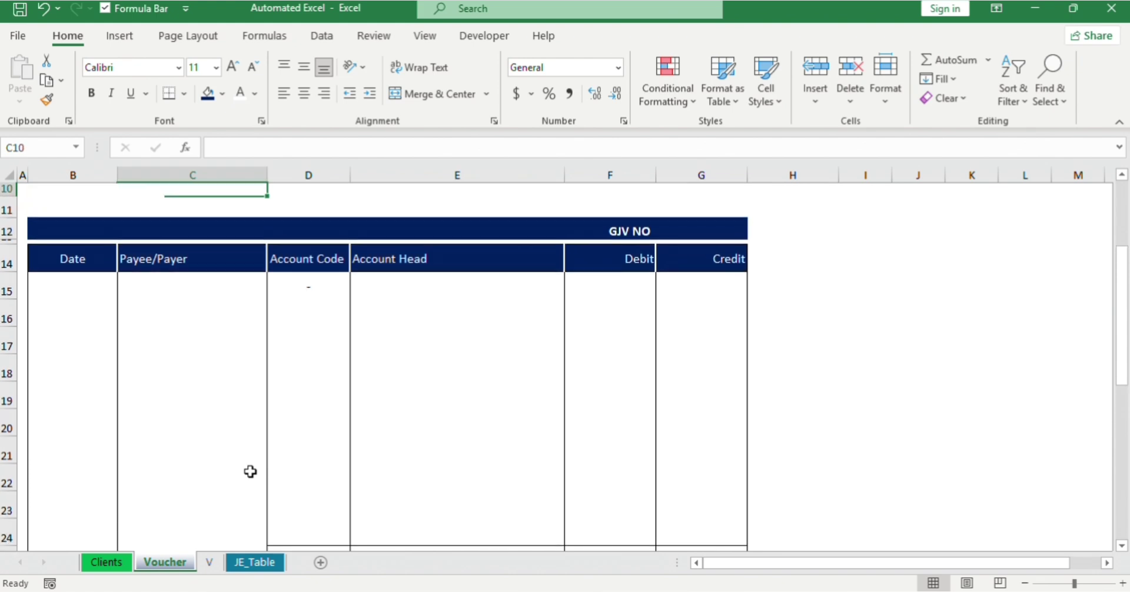
pyautogui.press('Up')
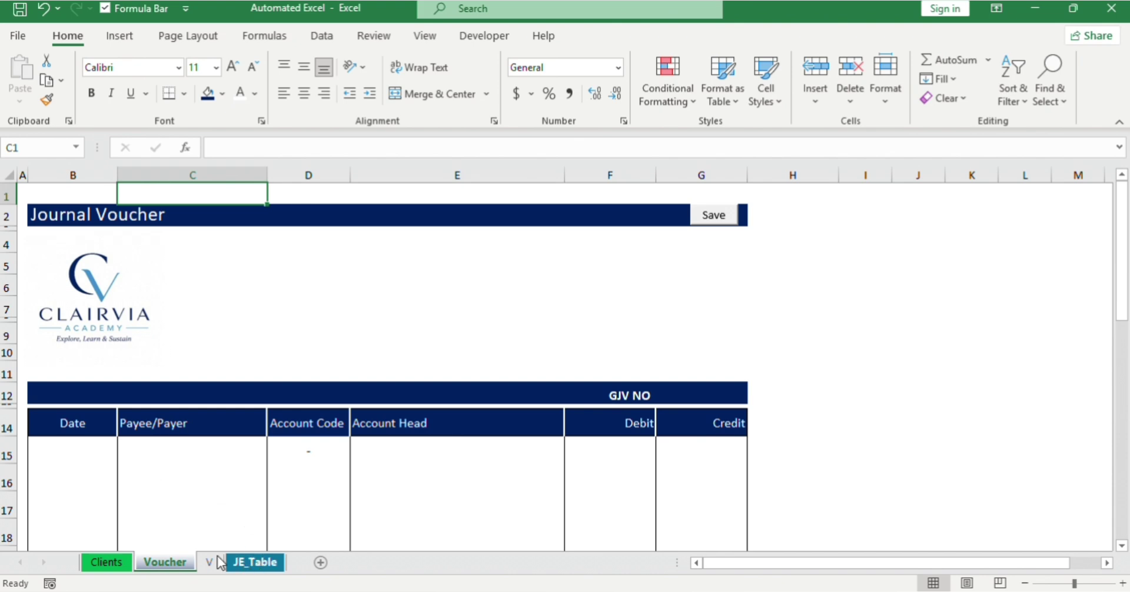
# Step: Enter 22 May as the voucher date in B15
pyautogui.click(81, 447)
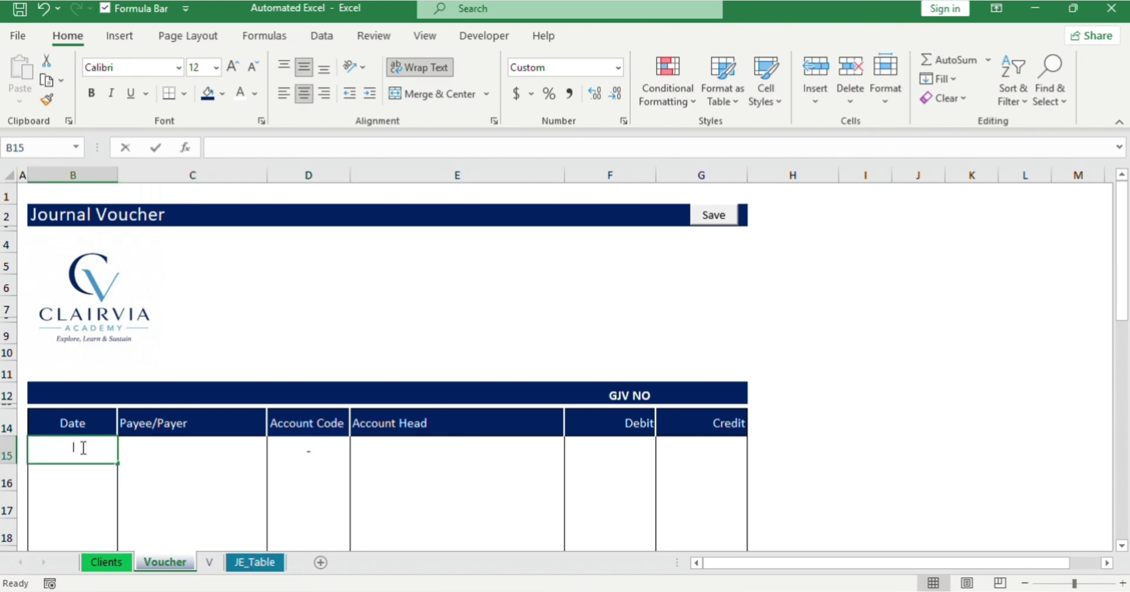
pyautogui.write('22')
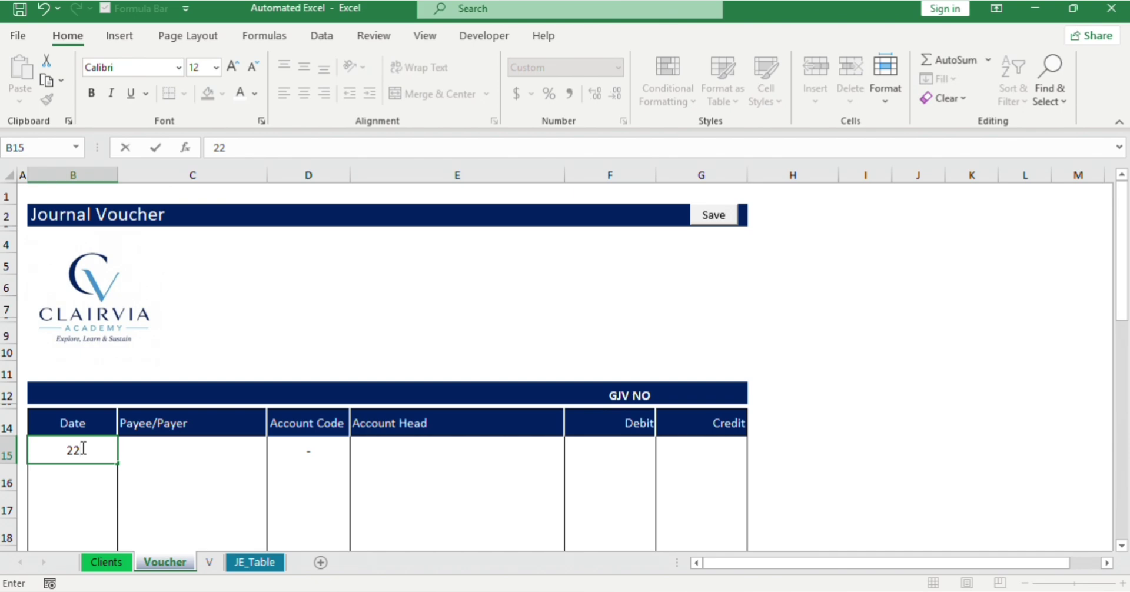
pyautogui.write('may')
pyautogui.press('Tab')
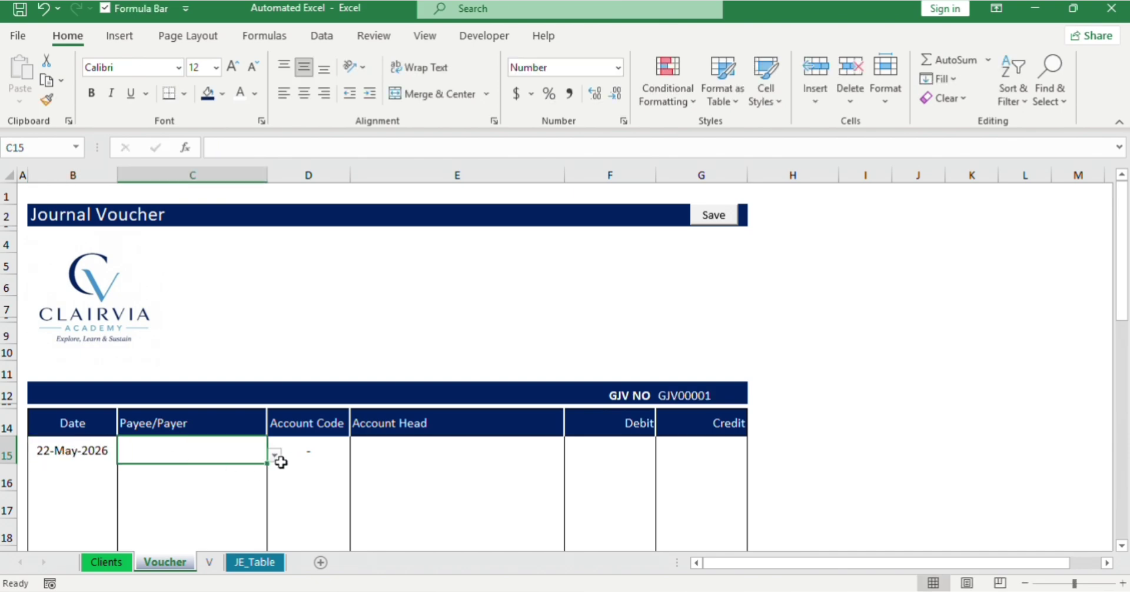
# Step: Check the Payee/Payer dropdown in C15 and the list source in its data validation settings
pyautogui.click(276, 456)
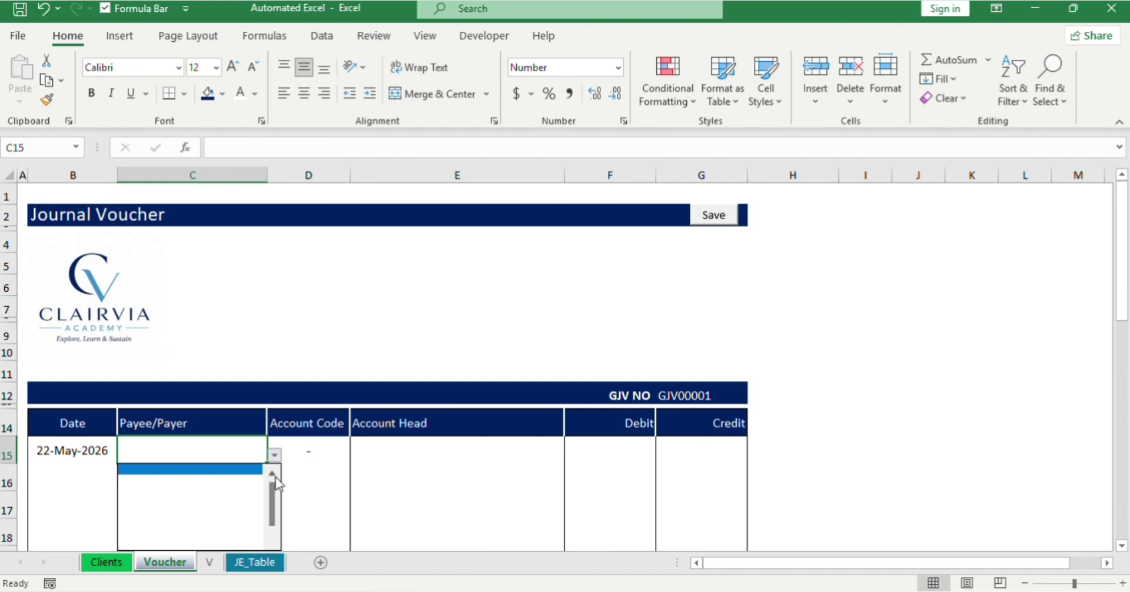
pyautogui.click(230, 484)
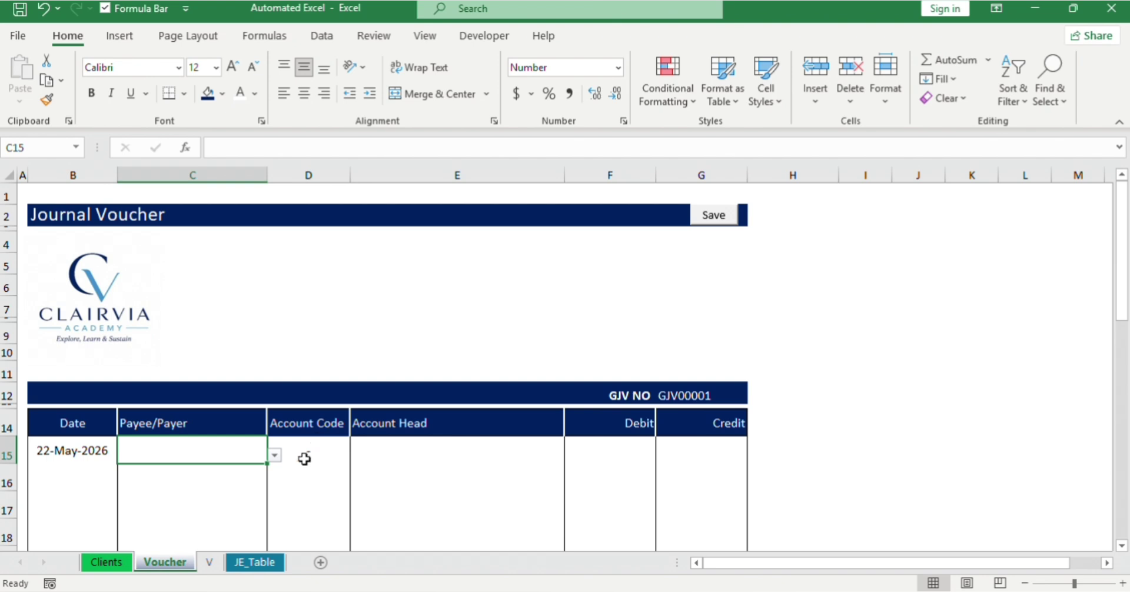
pyautogui.click(378, 451)
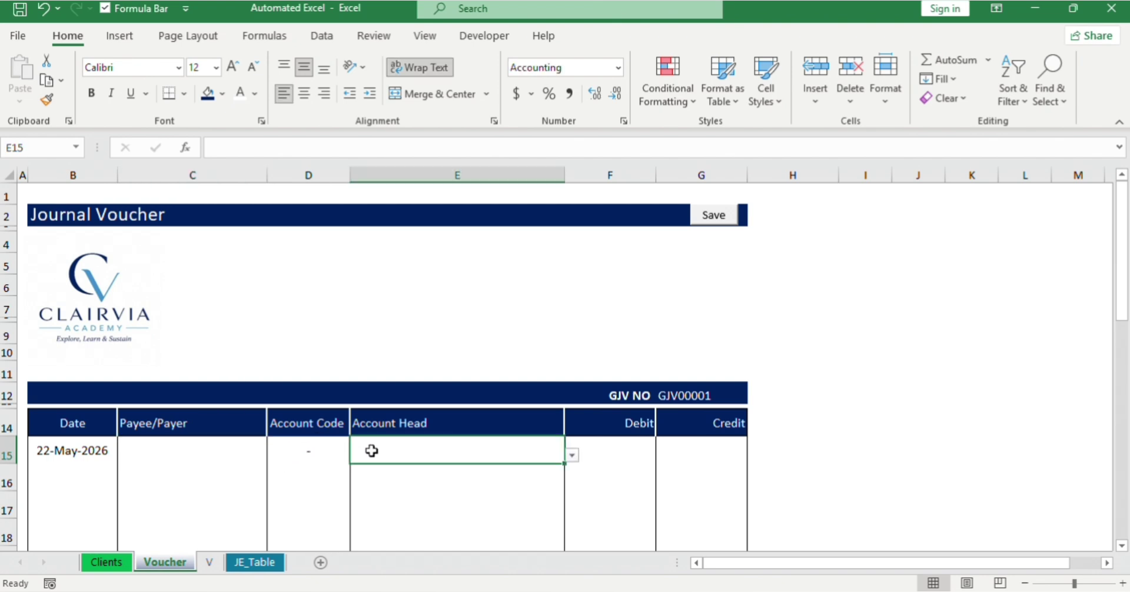
pyautogui.click(224, 455)
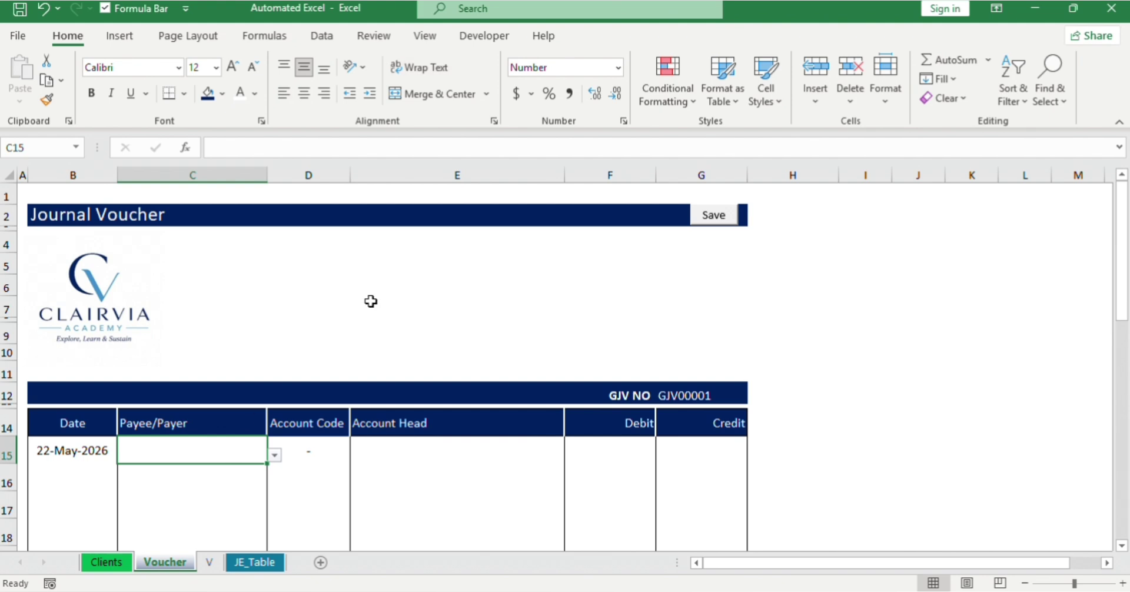
pyautogui.click(321, 36)
pyautogui.click(700, 97)
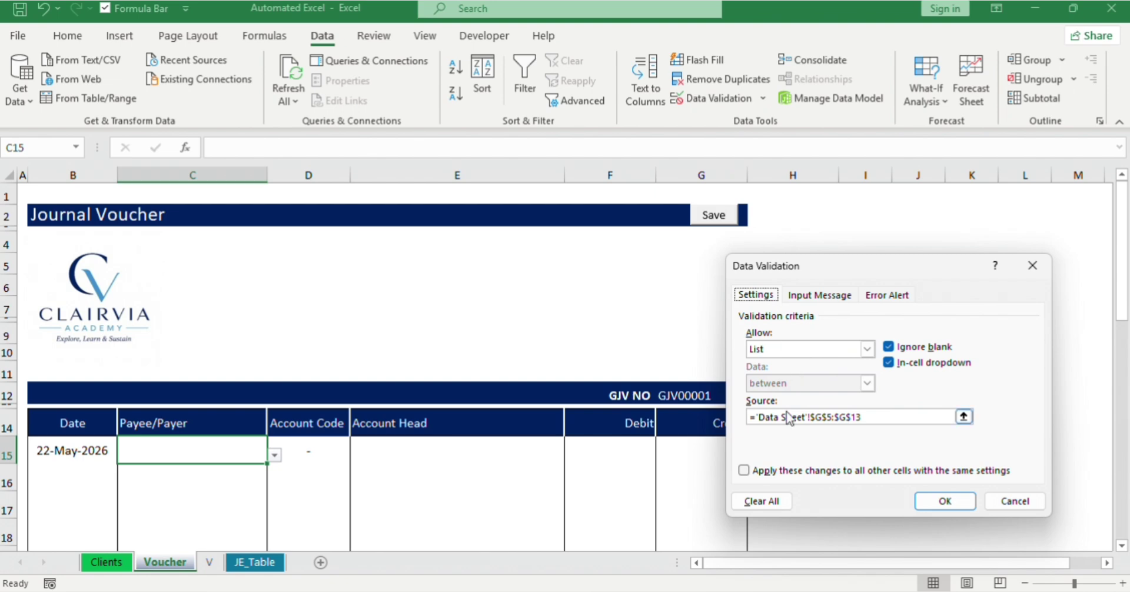
pyautogui.click(935, 505)
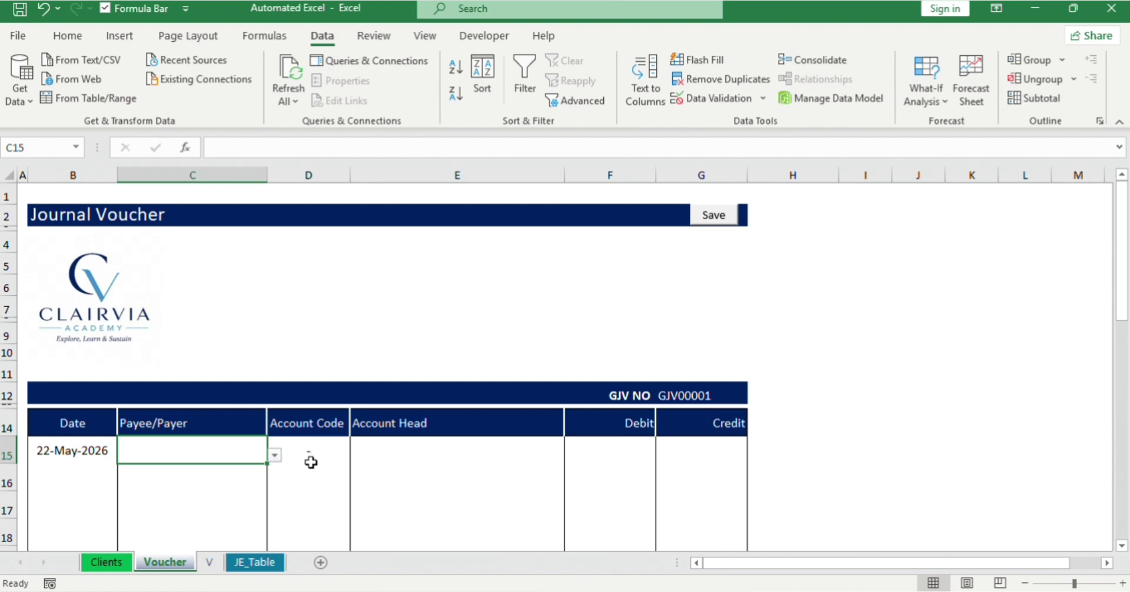
# Step: Choose Cash in Hand as the account head in E15
pyautogui.click(372, 452)
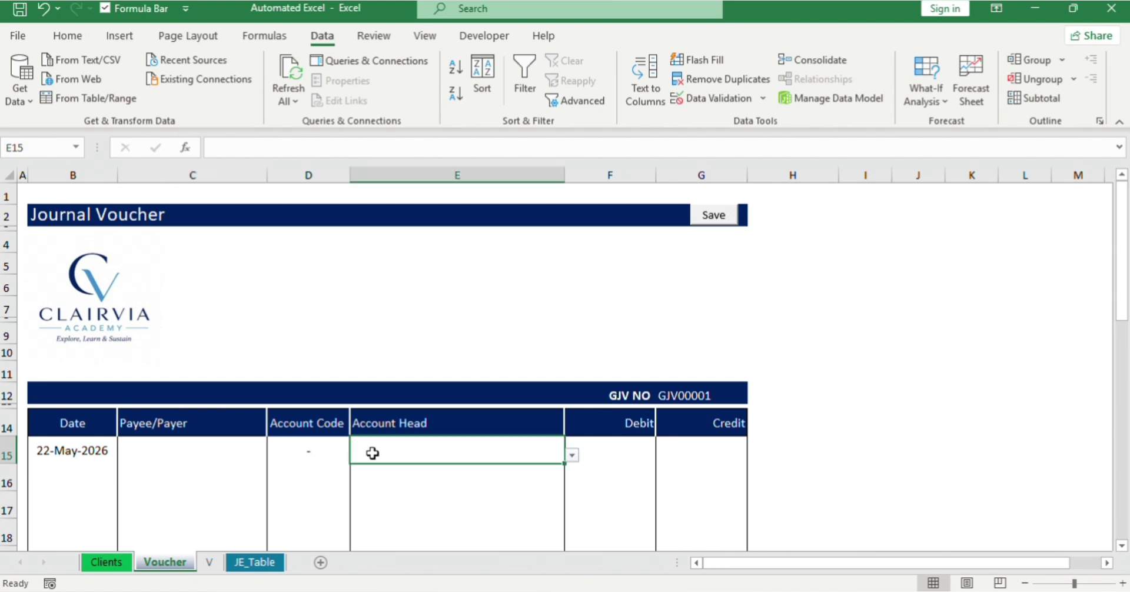
pyautogui.click(572, 456)
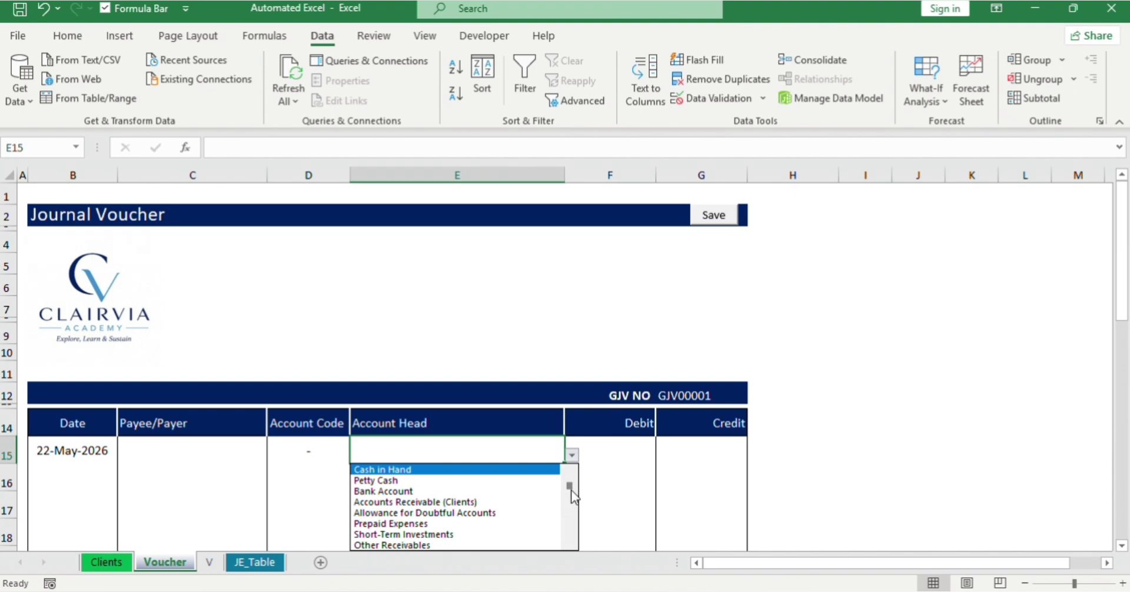
pyautogui.click(504, 470)
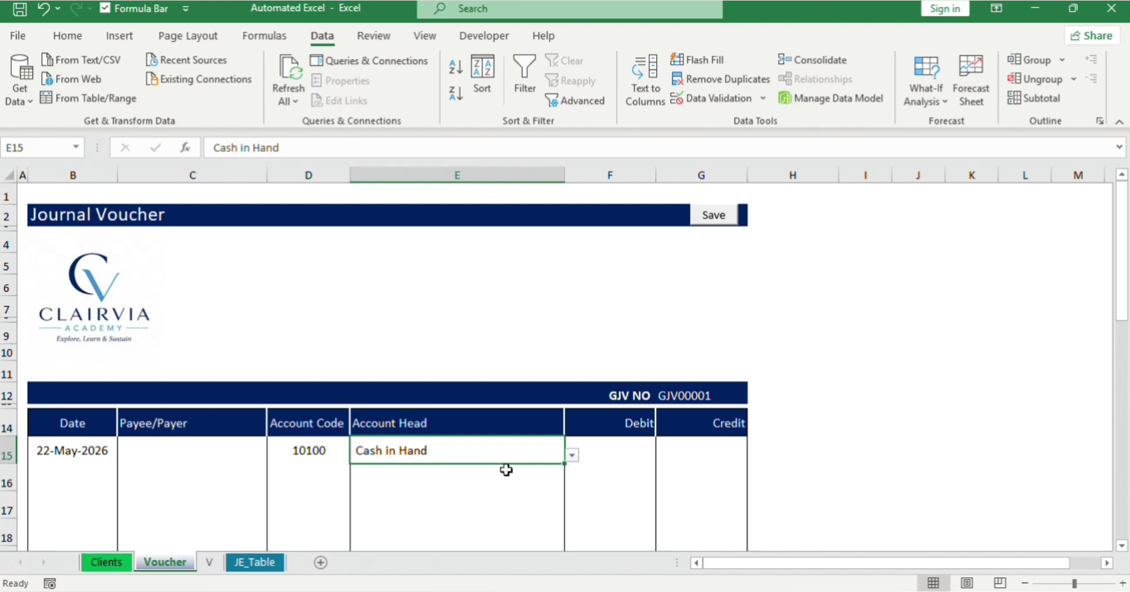
# Step: Enter a debit of 5000 for the Cash in Hand line in F15
pyautogui.click(520, 480)
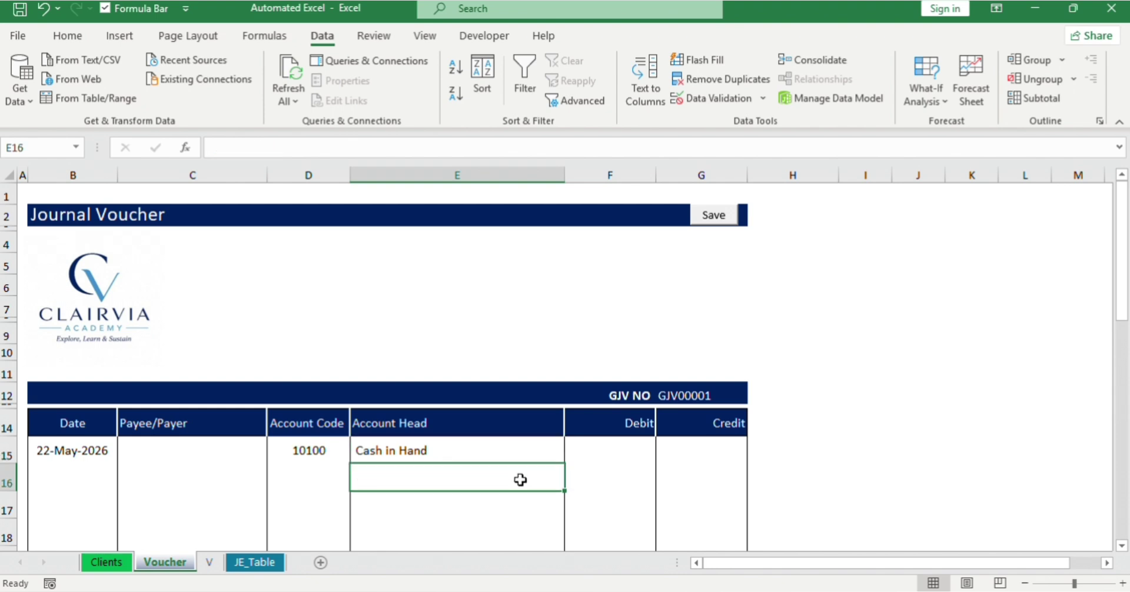
pyautogui.press('Tab')
pyautogui.press('Tab')
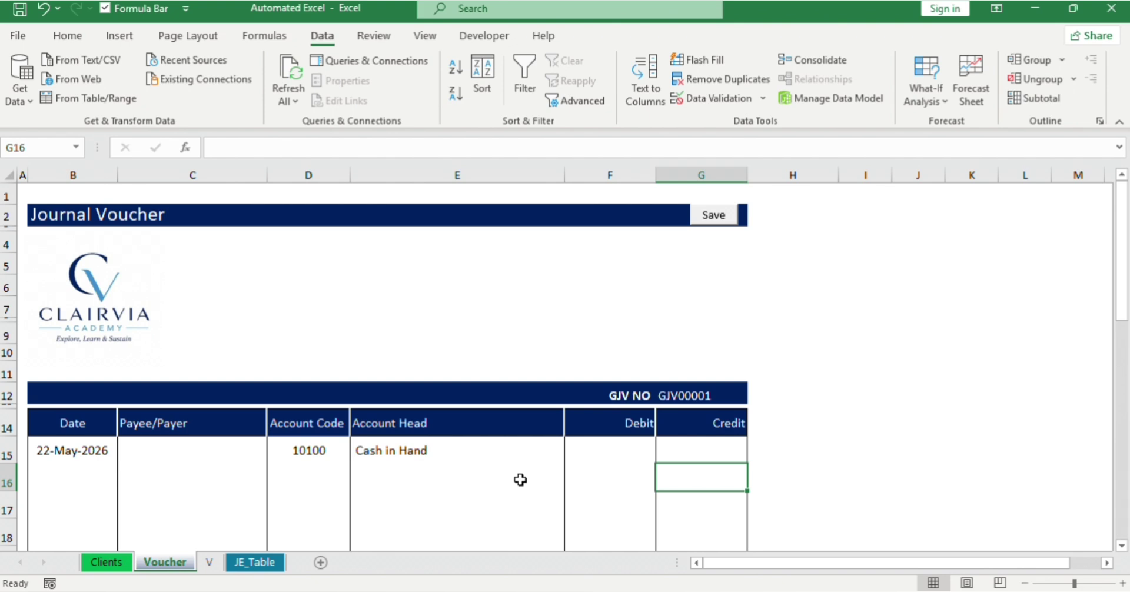
pyautogui.click(608, 455)
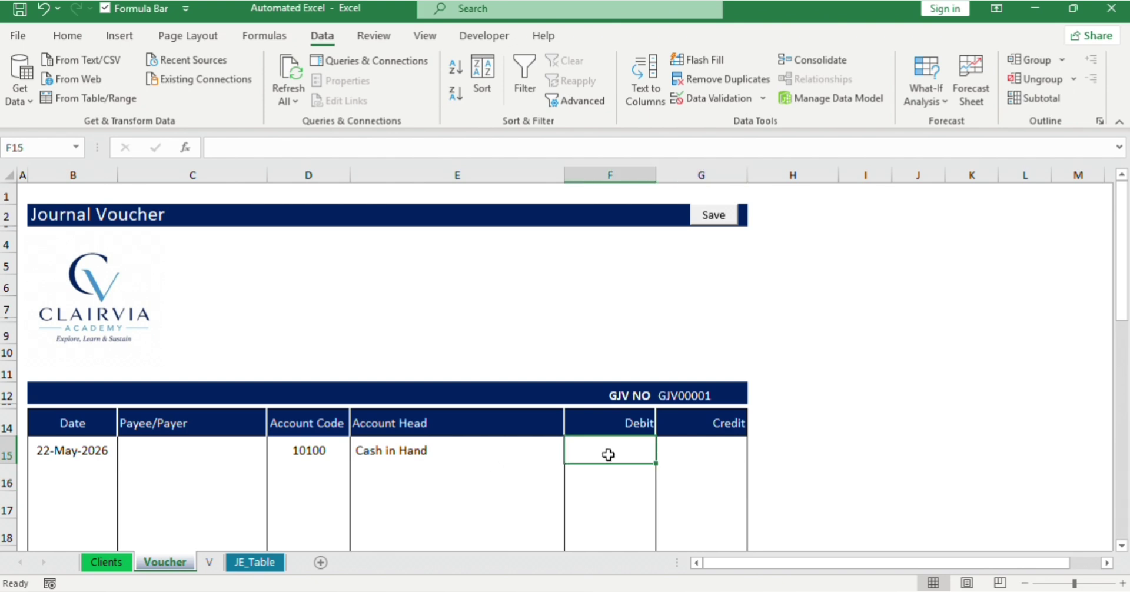
pyautogui.write('5000')
pyautogui.press('Return')
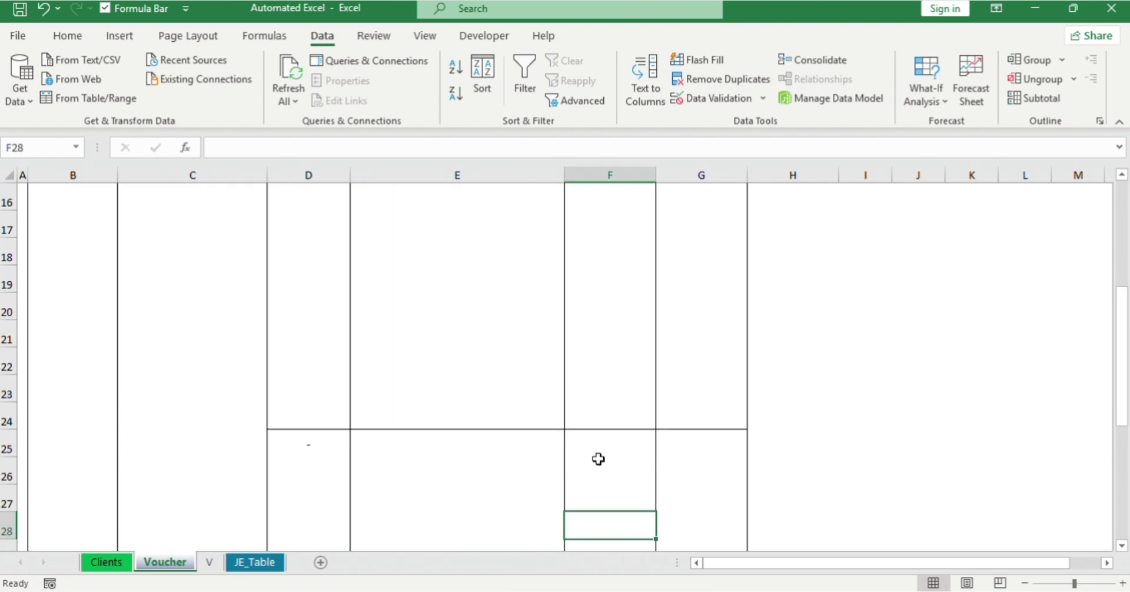
# Step: Choose Advisory Services as the account head of the credit entry in E25
pyautogui.click(459, 443)
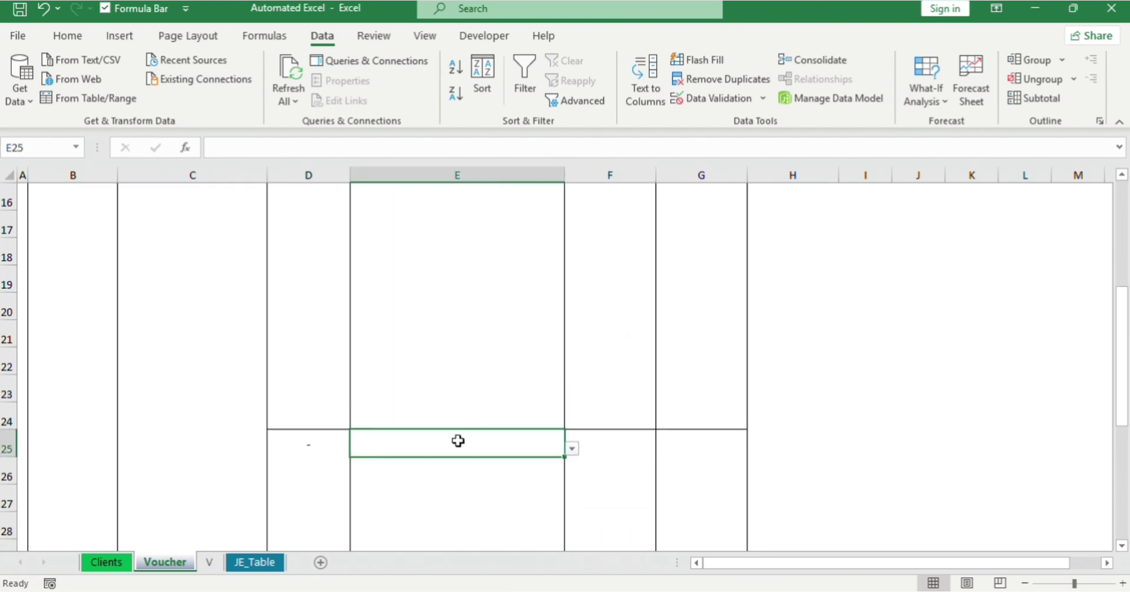
pyautogui.click(572, 448)
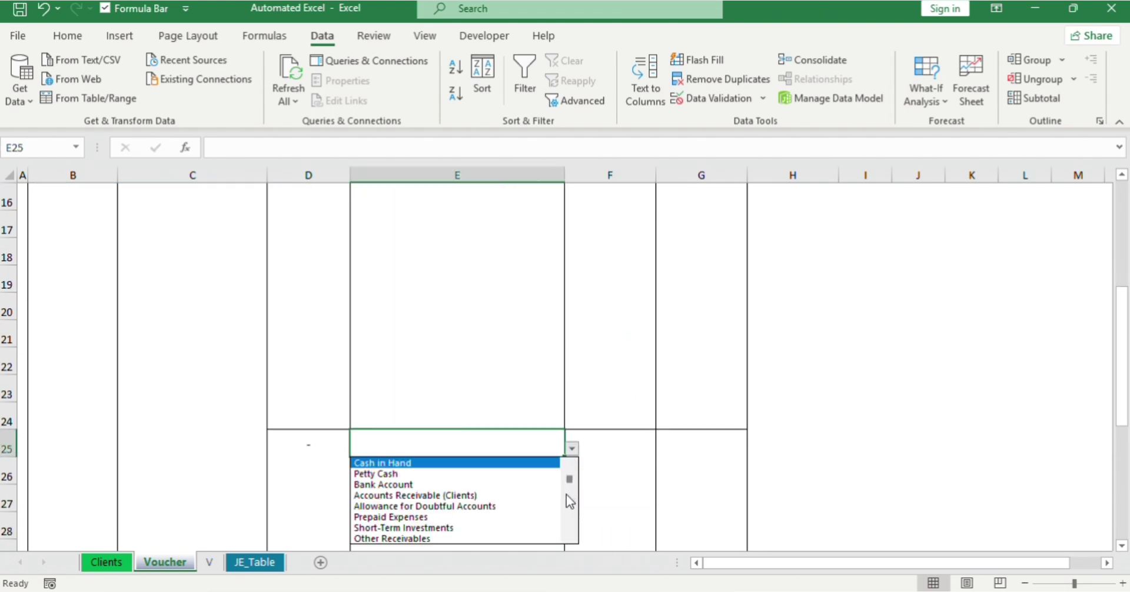
pyautogui.click(572, 531)
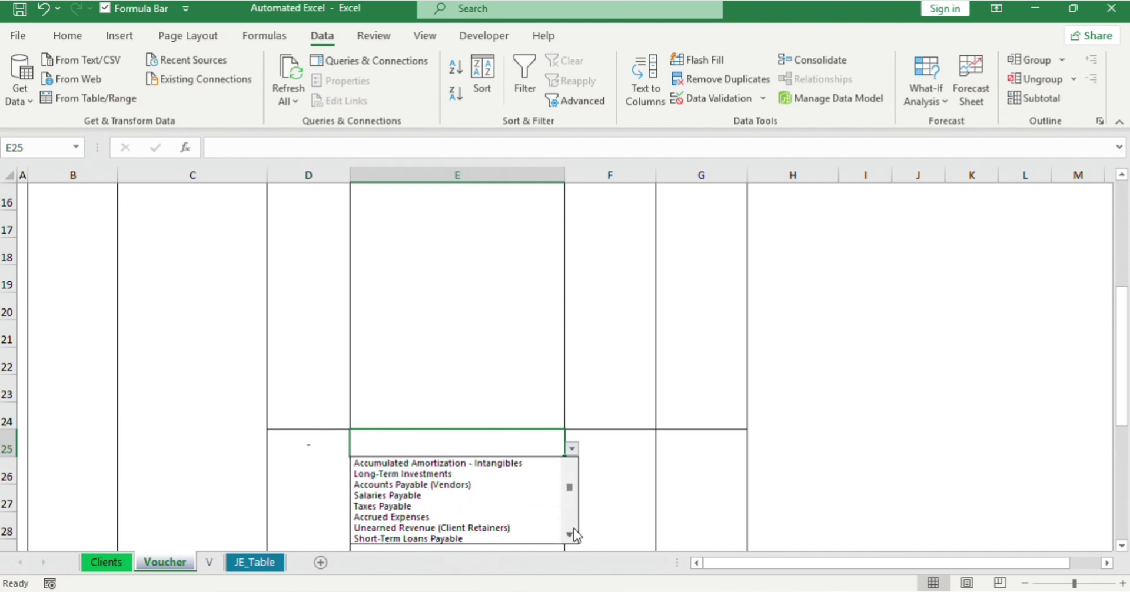
pyautogui.moveTo(574, 535); pyautogui.dragTo(571, 534)
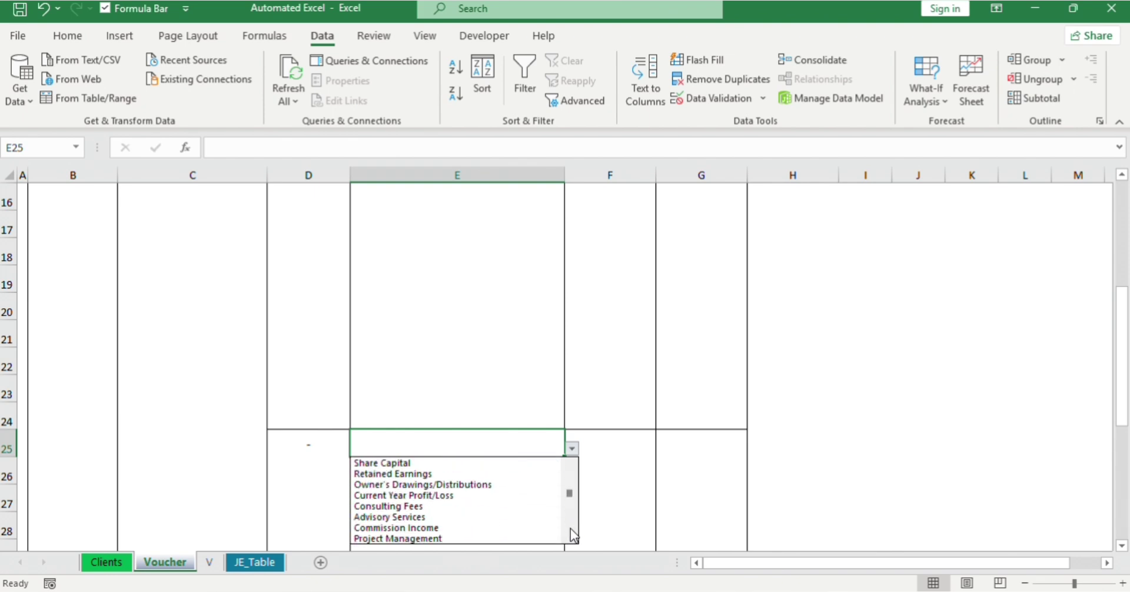
pyautogui.click(510, 518)
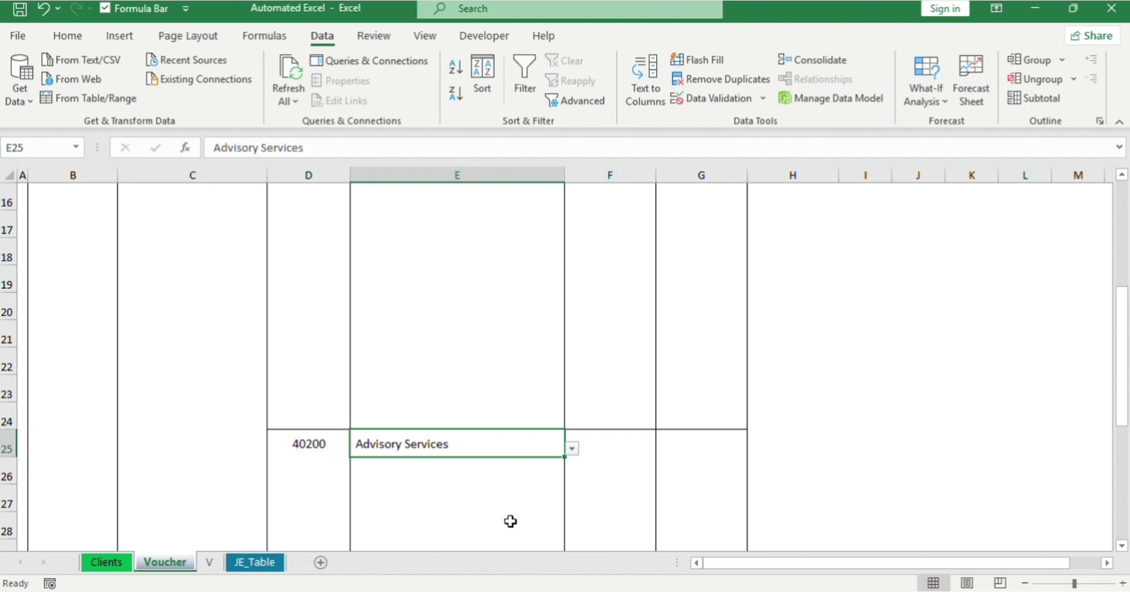
# Step: Enter a credit of 5000 for the Advisory Services line in G25
pyautogui.click(684, 446)
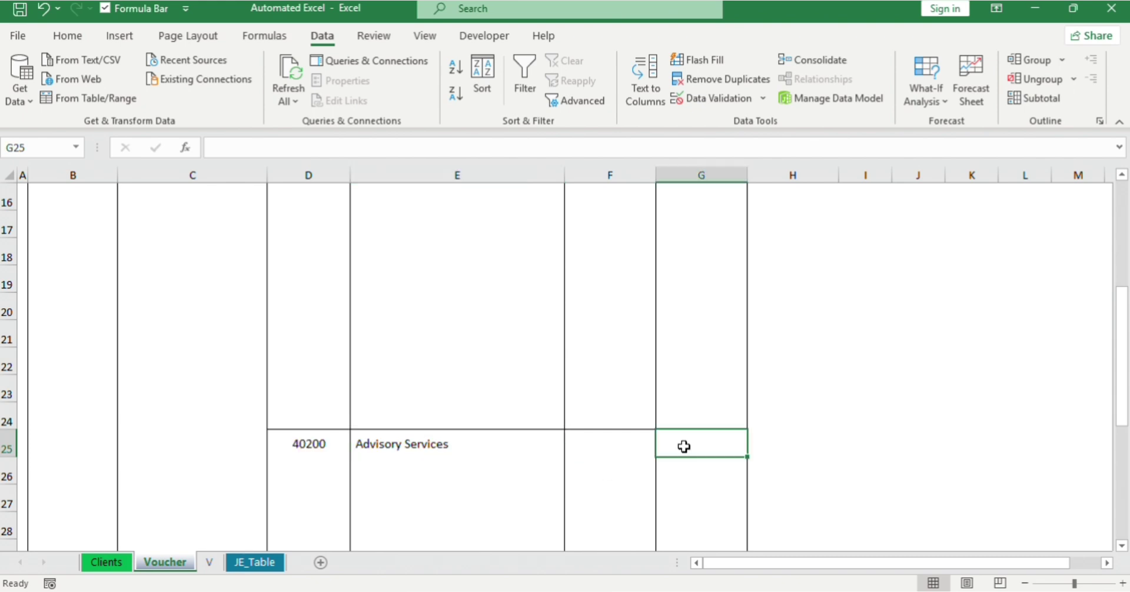
pyautogui.write('5000')
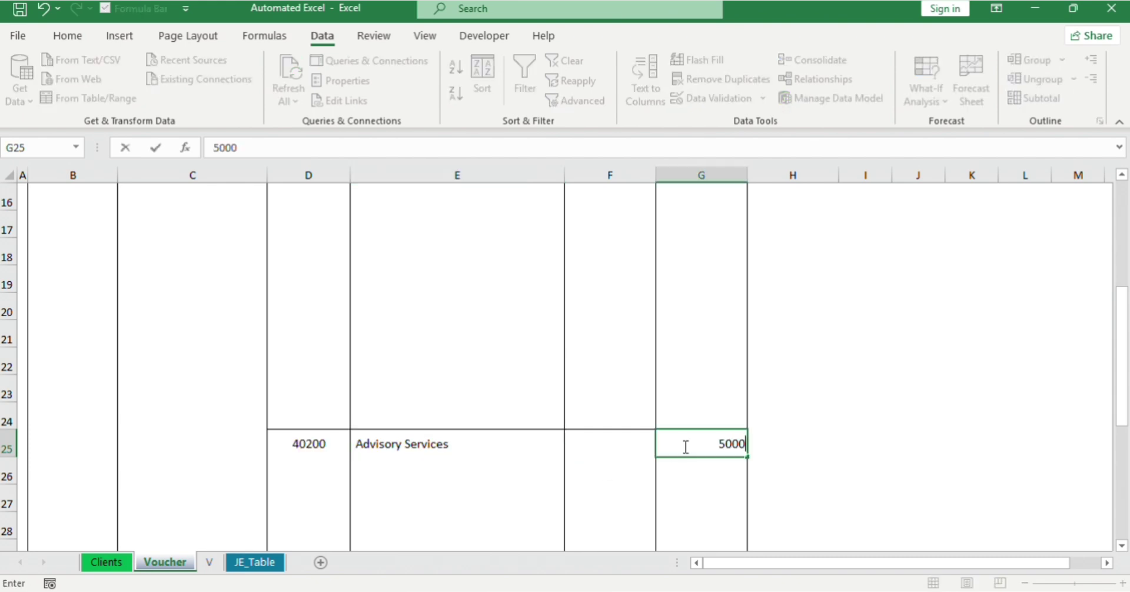
pyautogui.press('Return')
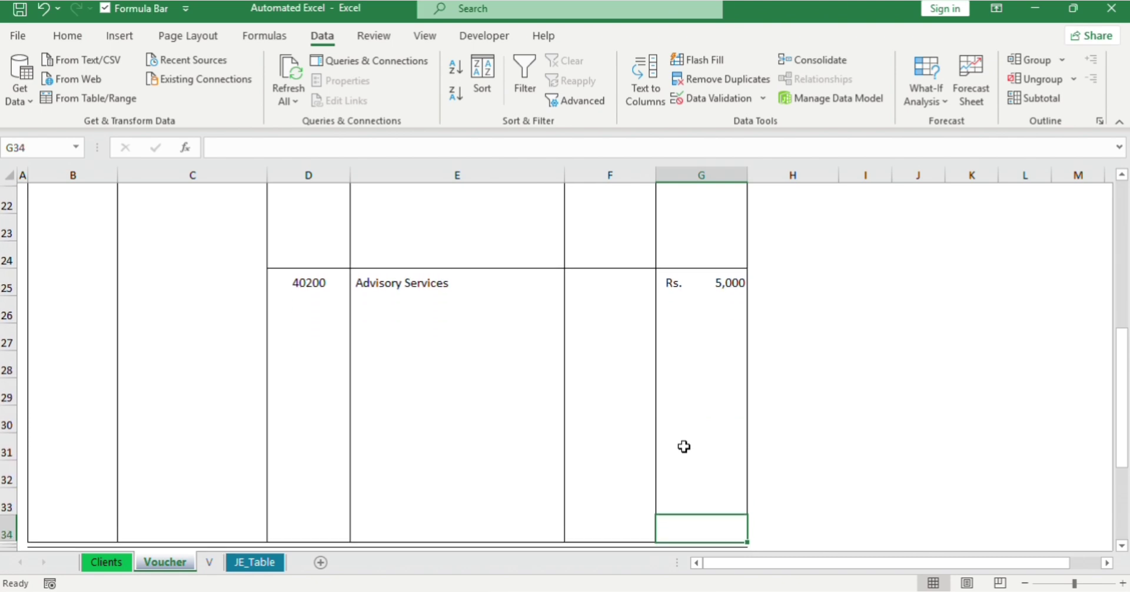
# Step: Check the voucher's debit and credit totals and the amount in words in the Total row
pyautogui.press('Down')
pyautogui.press('Down')
pyautogui.press('Down')
pyautogui.press('Up')
pyautogui.press('Up')
pyautogui.press('Up')
pyautogui.press('Up')
pyautogui.press('Up')
pyautogui.press('Up')
pyautogui.press('Up')
pyautogui.press('Up')
pyautogui.press('Up')
pyautogui.press('Up')
pyautogui.press('Up')
pyautogui.press('Up')
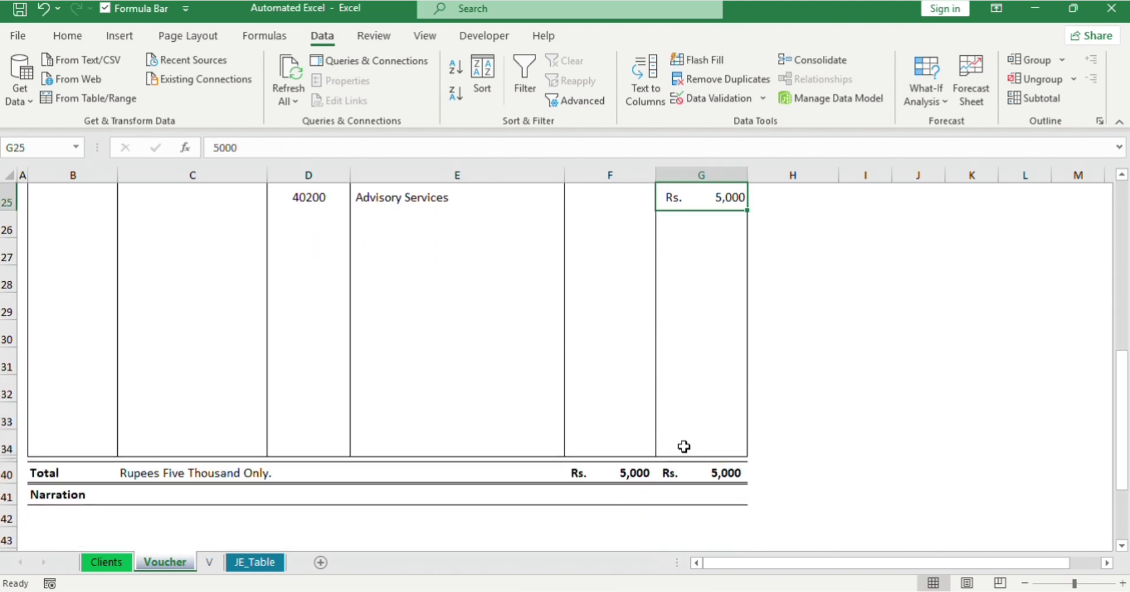
# Step: Set the Advisory Services credit in G25 to 500 so that the entry is unbalanced
pyautogui.press('Up')
pyautogui.press('Up')
pyautogui.press('Up')
pyautogui.press('Up')
pyautogui.press('Up')
pyautogui.press('Up')
pyautogui.press('Up')
pyautogui.press('Up')
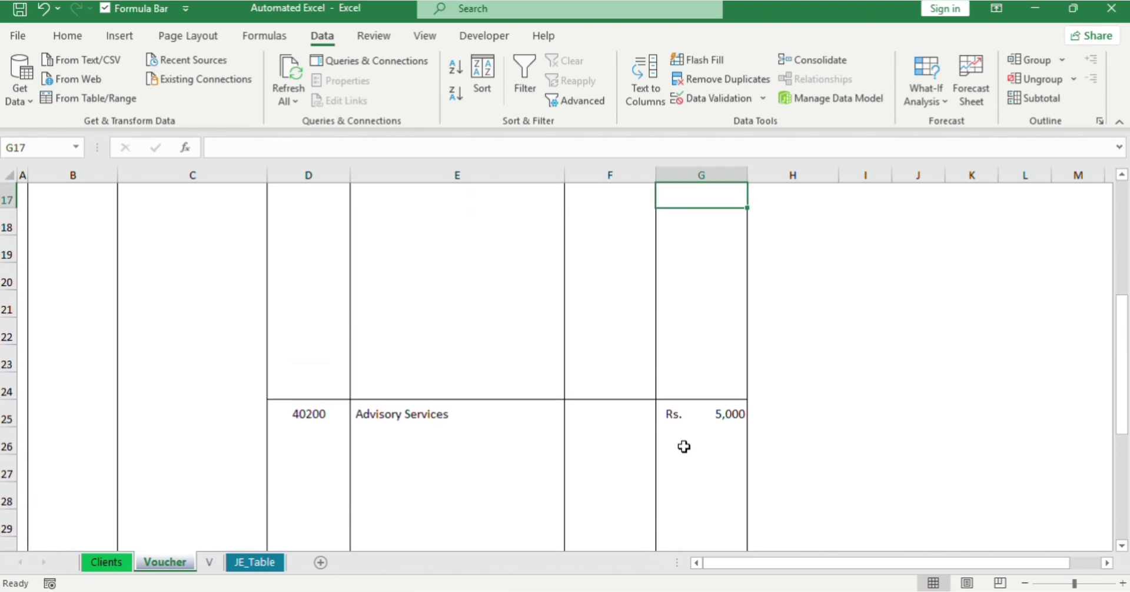
pyautogui.click(694, 419)
pyautogui.press('F2')
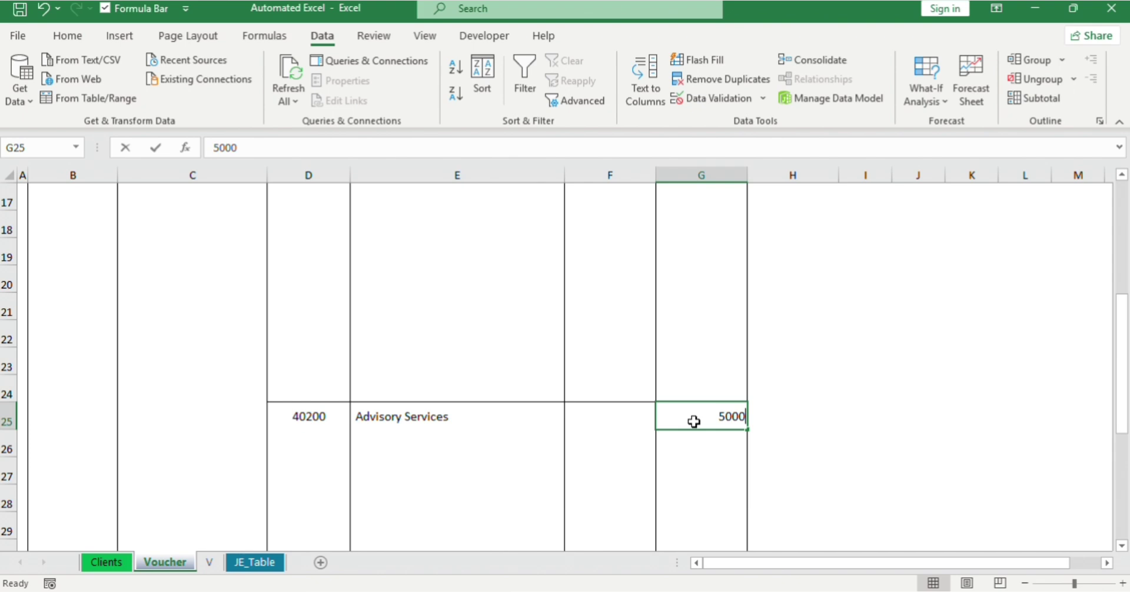
pyautogui.press('BackSpace')
pyautogui.press('BackSpace')
pyautogui.write('0')
pyautogui.press('Return')
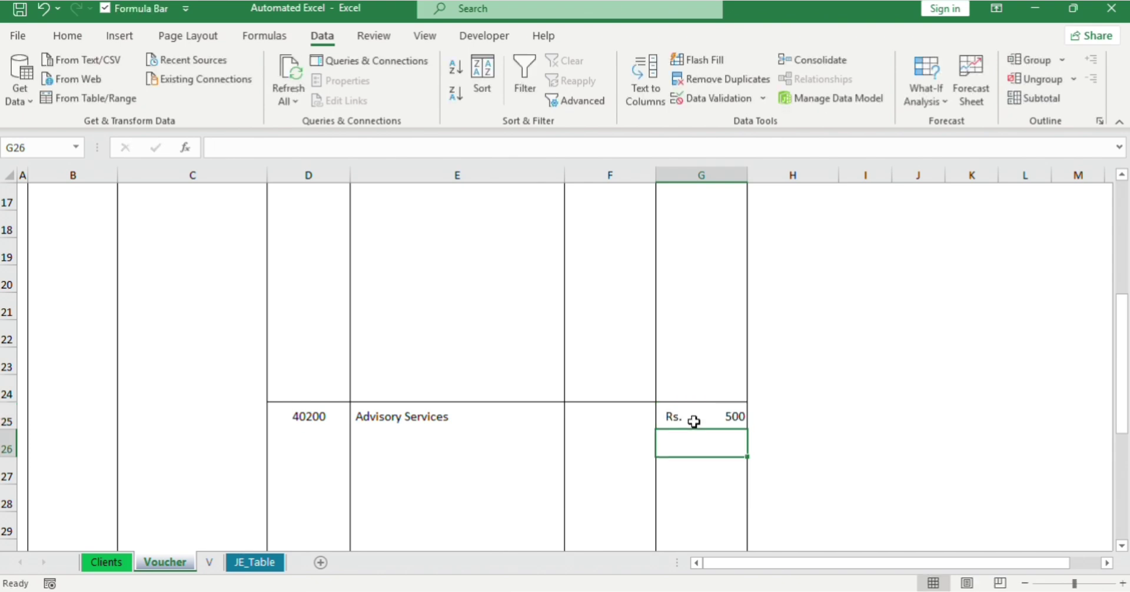
# Step: Try to post the unbalanced voucher with its Save button and dismiss the resulting message
pyautogui.press('Down')
pyautogui.press('Down')
pyautogui.press('Up')
pyautogui.press('Up')
pyautogui.press('Up')
pyautogui.press('Up')
pyautogui.press('Up')
pyautogui.press('Up')
pyautogui.press('Up')
pyautogui.press('Up')
pyautogui.press('Up')
pyautogui.press('Up')
pyautogui.press('Up')
pyautogui.press('Up')
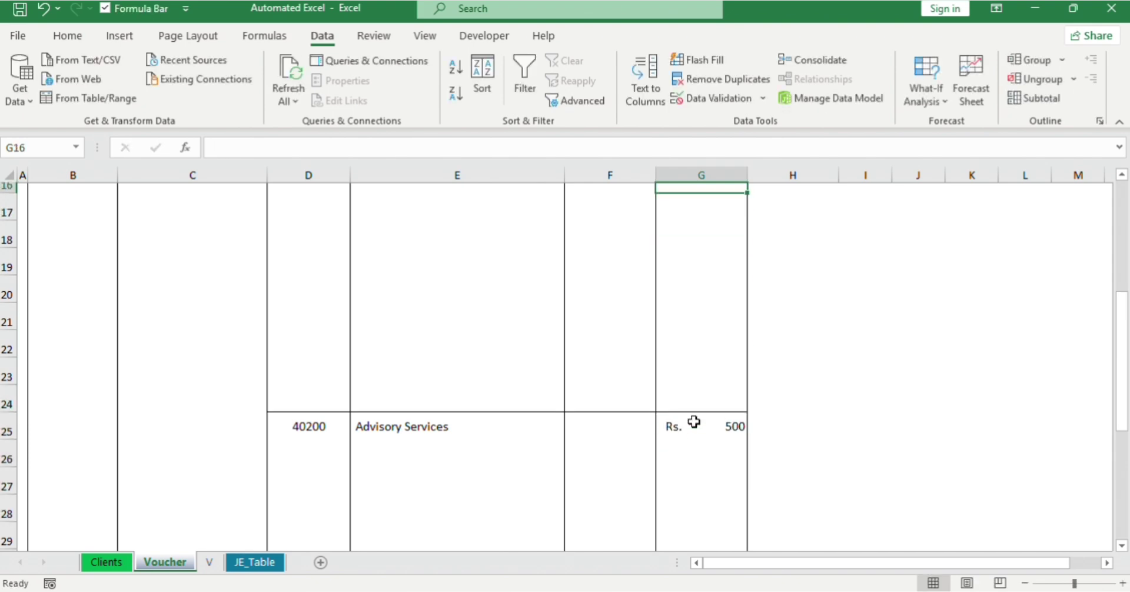
pyautogui.press('Up')
pyautogui.press('Up')
pyautogui.press('Up')
pyautogui.press('Up')
pyautogui.press('Up')
pyautogui.press('Up')
pyautogui.press('Up')
pyautogui.press('Up')
pyautogui.press('Up')
pyautogui.press('Up')
pyautogui.press('Up')
pyautogui.press('Up')
pyautogui.press('Up')
pyautogui.press('Up')
pyautogui.press('Up')
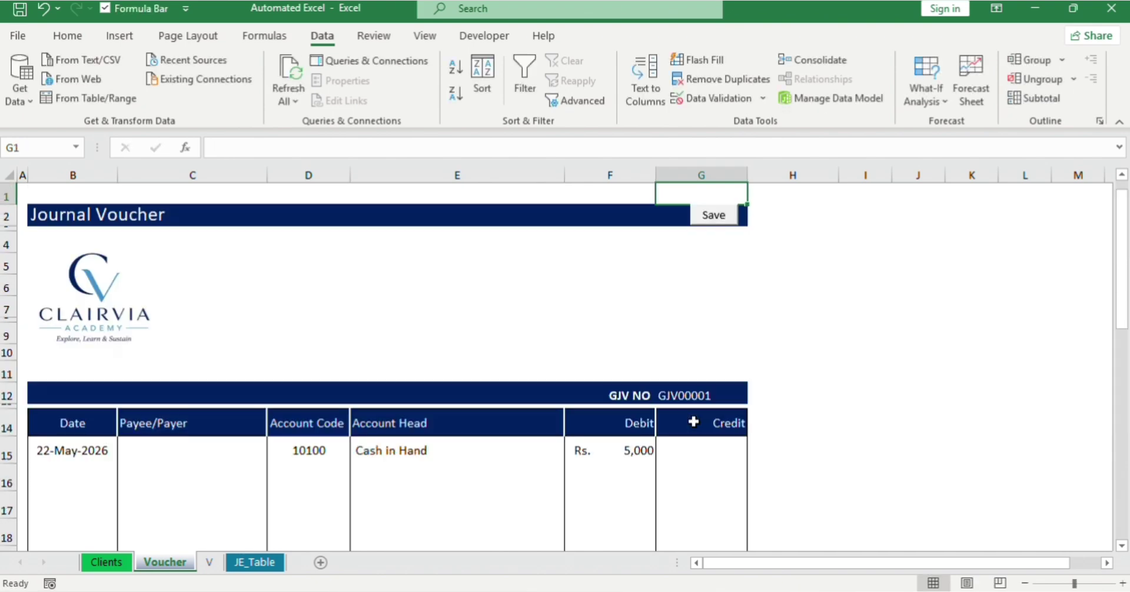
pyautogui.click(714, 219)
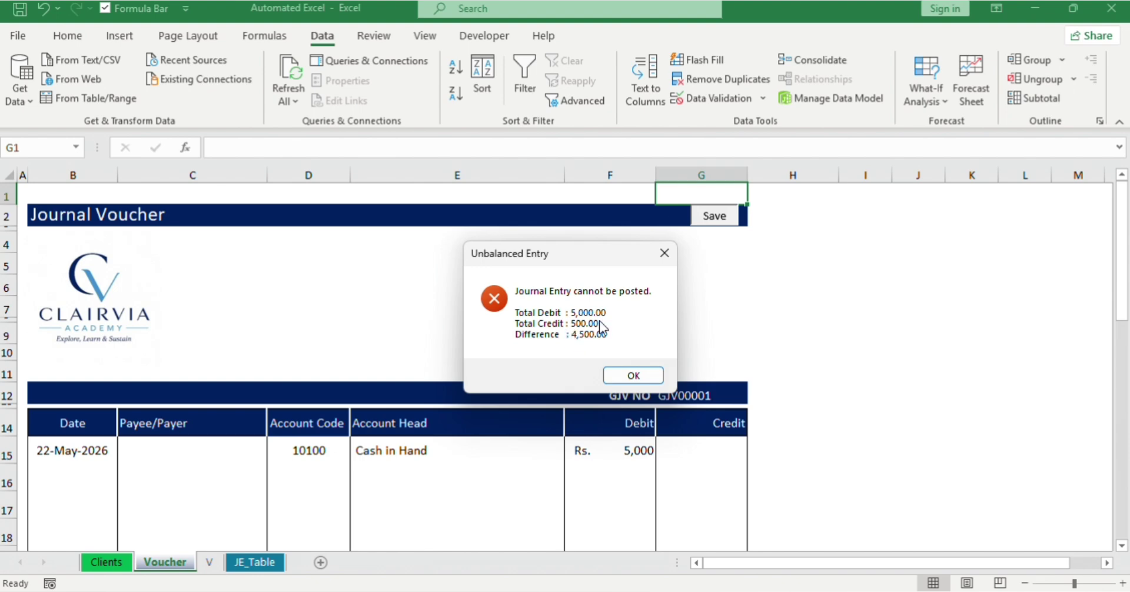
pyautogui.click(633, 378)
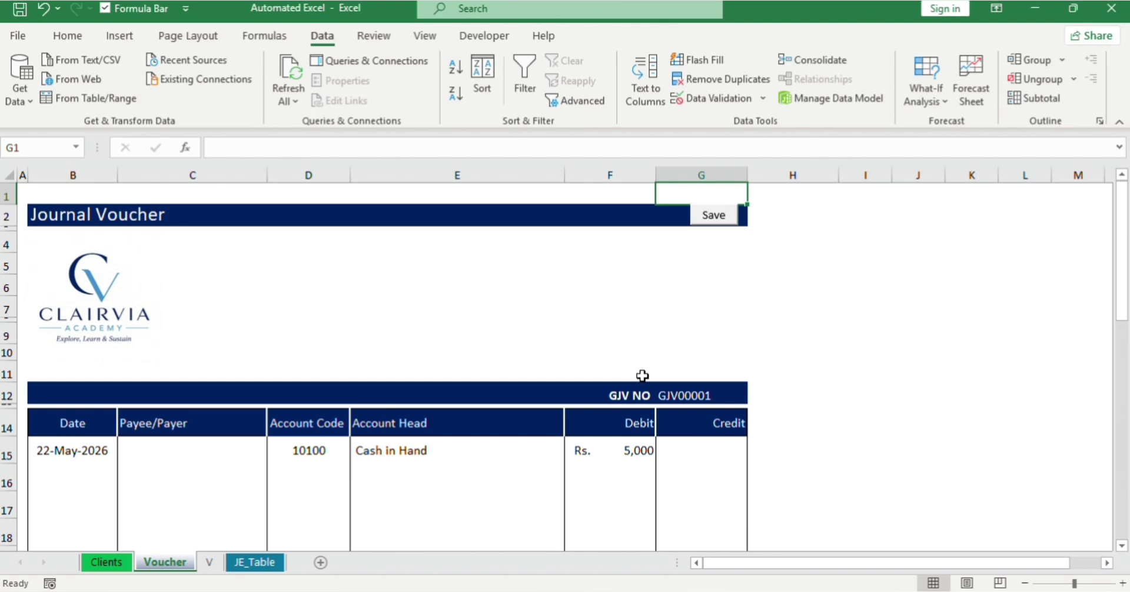
# Step: Set the Advisory Services credit in G25 to 5000
pyautogui.click(771, 357)
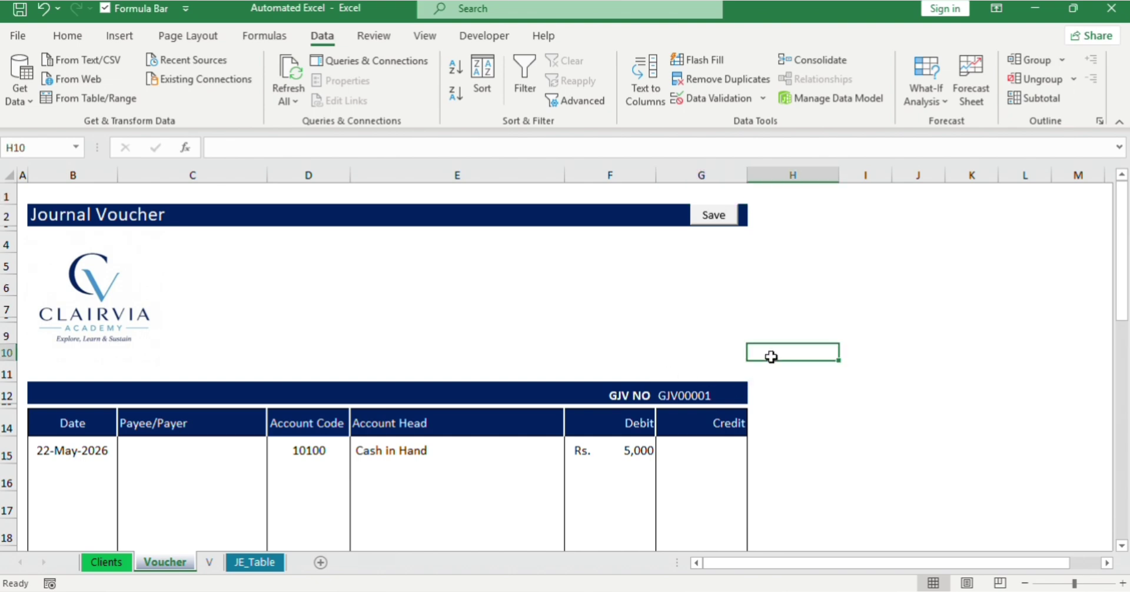
pyautogui.press('Down')
pyautogui.press('Down')
pyautogui.press('Down')
pyautogui.press('Down')
pyautogui.press('Down')
pyautogui.press('Down')
pyautogui.press('Down')
pyautogui.press('Down')
pyautogui.press('Down')
pyautogui.press('Down')
pyautogui.press('Down')
pyautogui.press('Down')
pyautogui.press('Down')
pyautogui.press('Down')
pyautogui.press('Down')
pyautogui.press('Down')
pyautogui.press('Down')
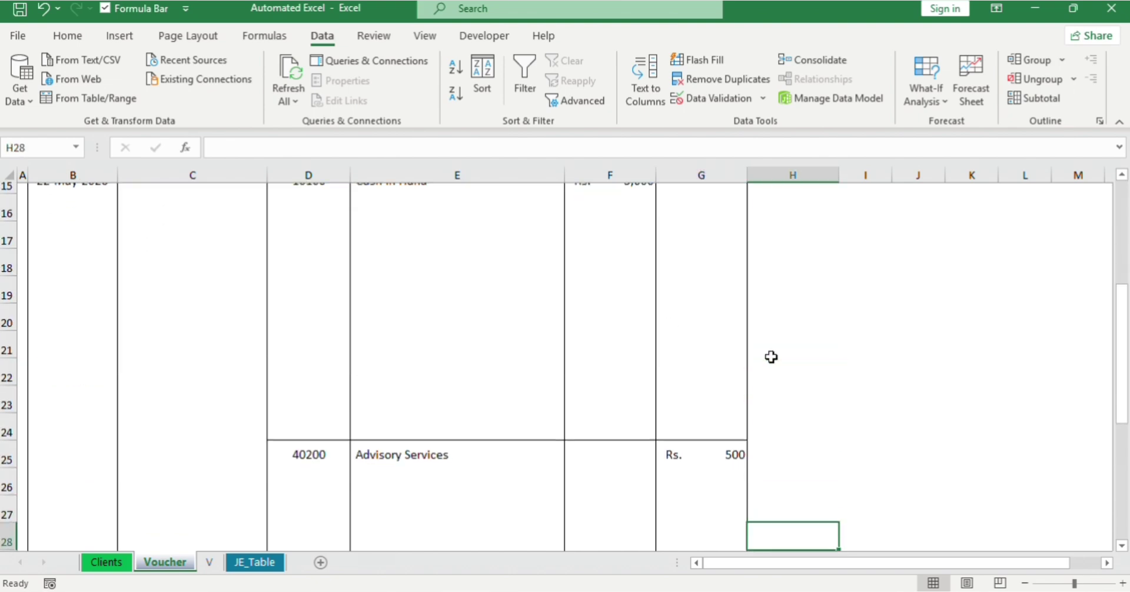
pyautogui.click(730, 443)
pyautogui.press('F2')
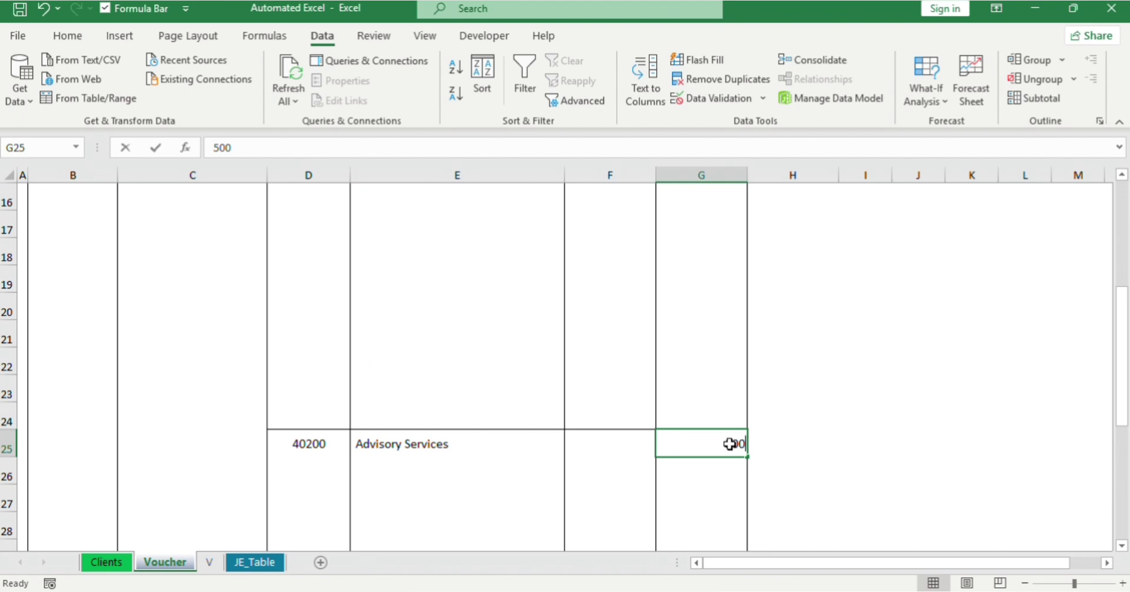
pyautogui.write('5000')
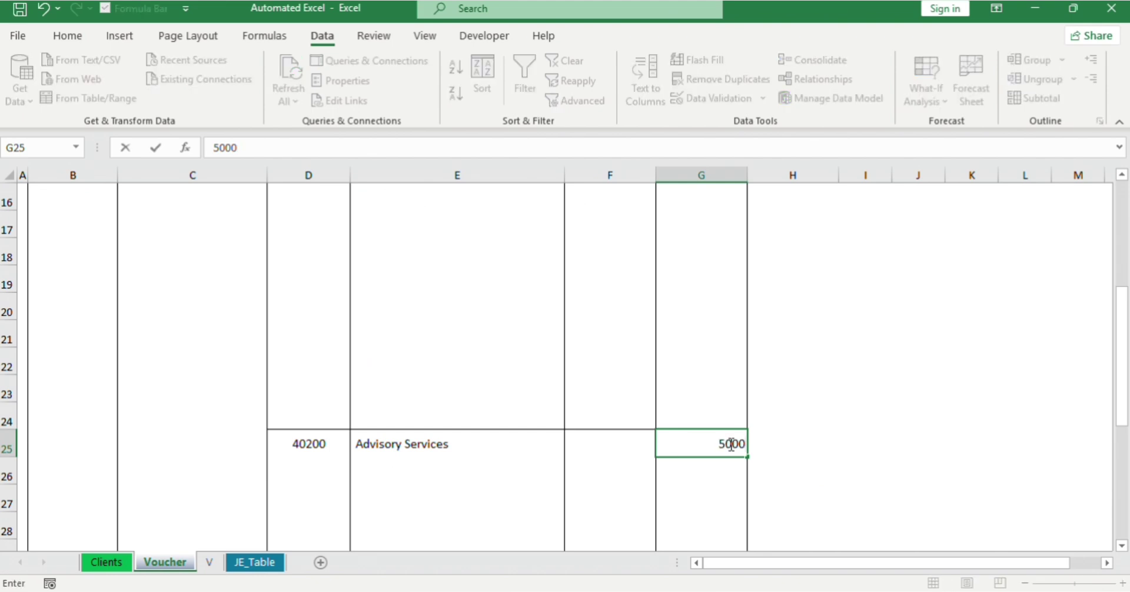
pyautogui.press('Return')
# Step: Enter the narration "Received cash against services." in C41 below the Total row
pyautogui.press('Down')
pyautogui.press('Down')
pyautogui.press('Down')
pyautogui.press('Down')
pyautogui.press('Down')
pyautogui.press('Down')
pyautogui.press('Down')
pyautogui.press('Down')
pyautogui.press('Down')
pyautogui.press('Down')
pyautogui.press('Down')
pyautogui.press('Down')
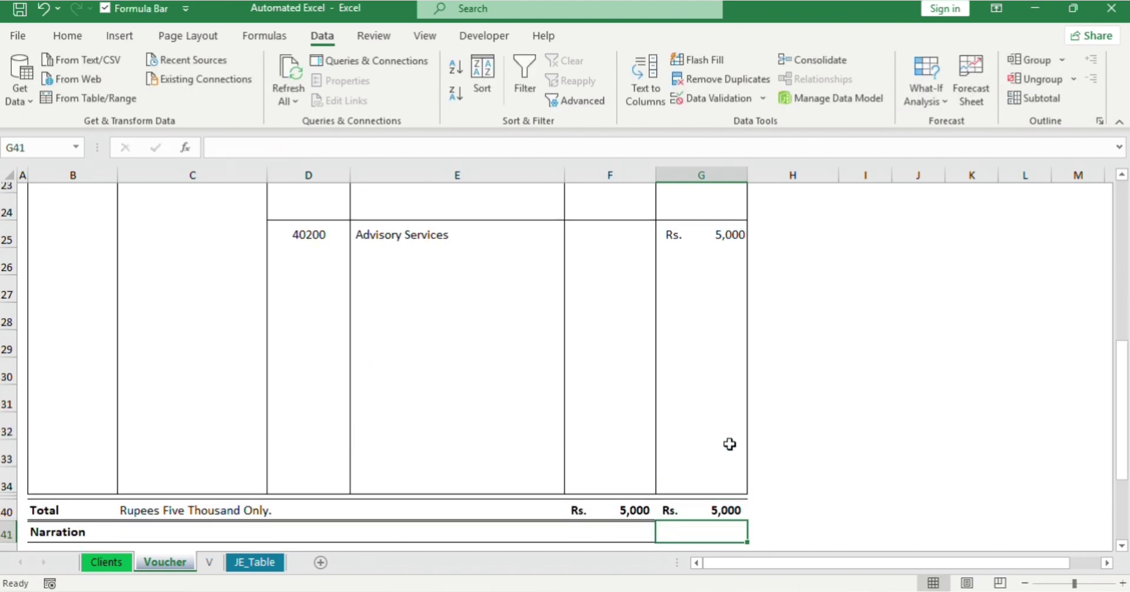
pyautogui.press('Down')
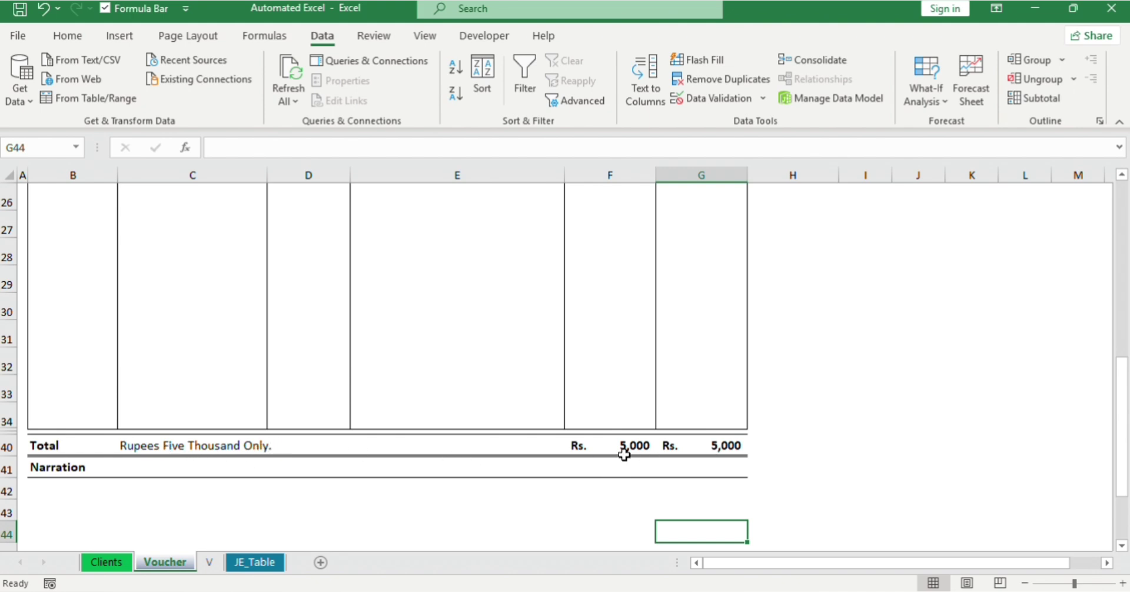
pyautogui.click(140, 465)
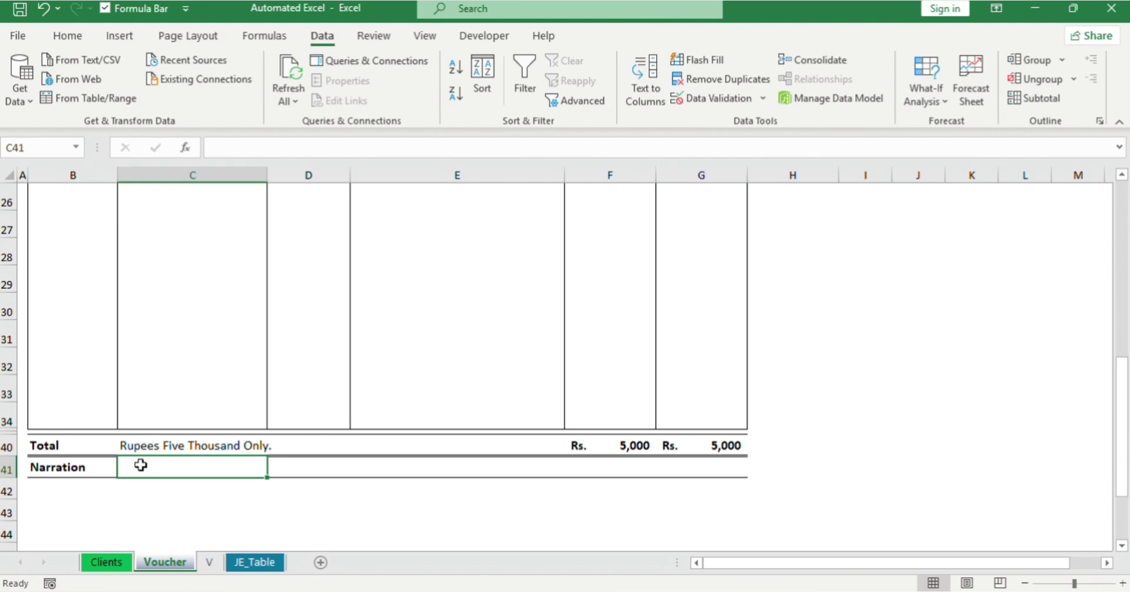
pyautogui.write('Recei')
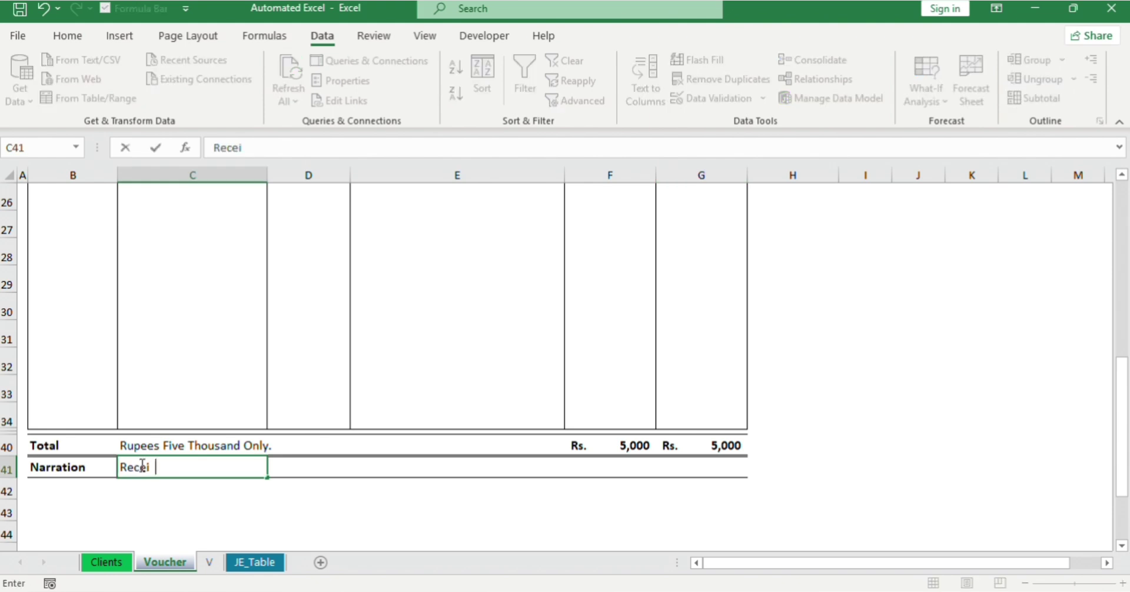
pyautogui.write('ved cash a')
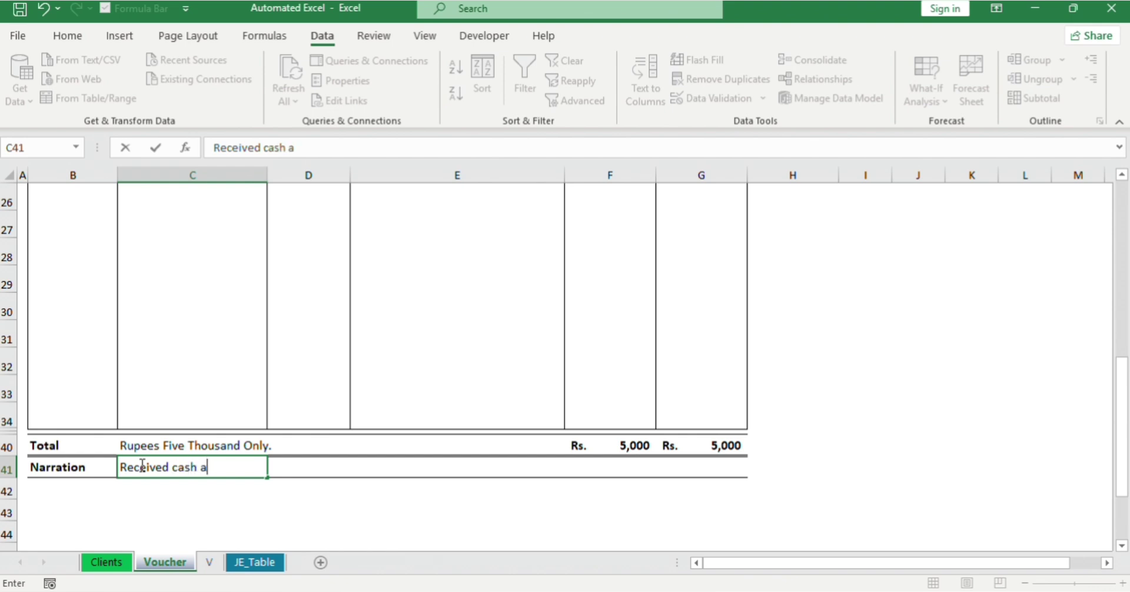
pyautogui.write('ginst')
pyautogui.press('BackSpace')
pyautogui.press('BackSpace')
pyautogui.press('BackSpace')
pyautogui.press('BackSpace')
pyautogui.write('ai')
pyautogui.press('BackSpace')
pyautogui.write('nst service')
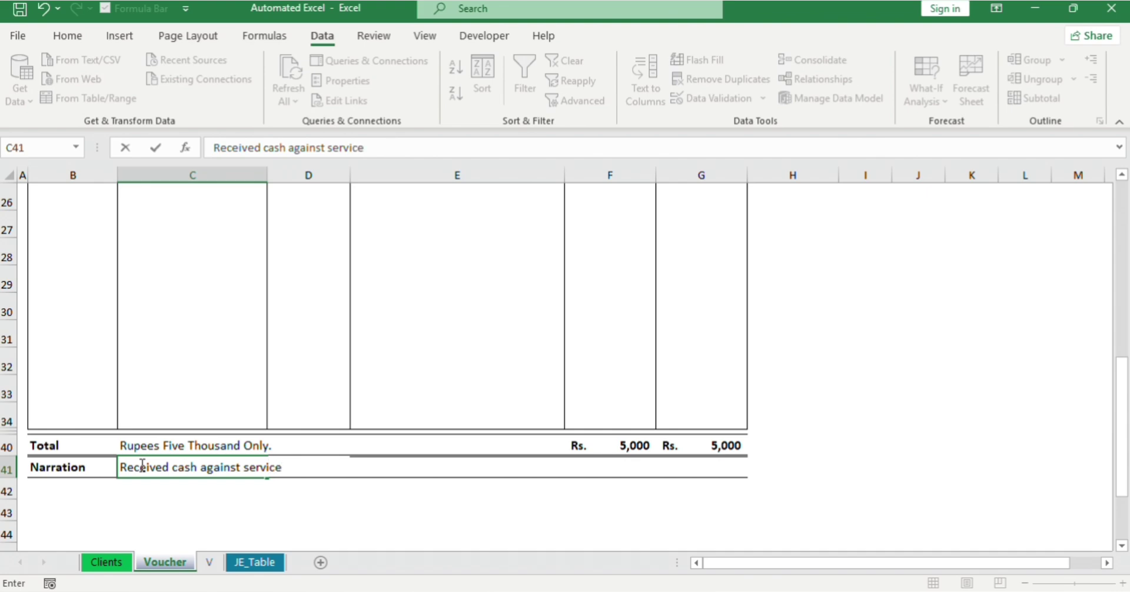
pyautogui.write('s.')
pyautogui.click(525, 371)
# Step: Post the balanced journal voucher with its Save button and close the resulting message
pyautogui.press('Up')
pyautogui.press('Up')
pyautogui.press('Up')
pyautogui.press('Up')
pyautogui.press('Up')
pyautogui.press('Up')
pyautogui.press('Up')
pyautogui.press('Up')
pyautogui.press('Up')
pyautogui.press('Up')
pyautogui.press('Up')
pyautogui.press('Up')
pyautogui.press('Up')
pyautogui.press('Up')
pyautogui.press('Up')
pyautogui.press('Up')
pyautogui.press('Up')
pyautogui.press('Up')
pyautogui.press('Up')
pyautogui.press('Up')
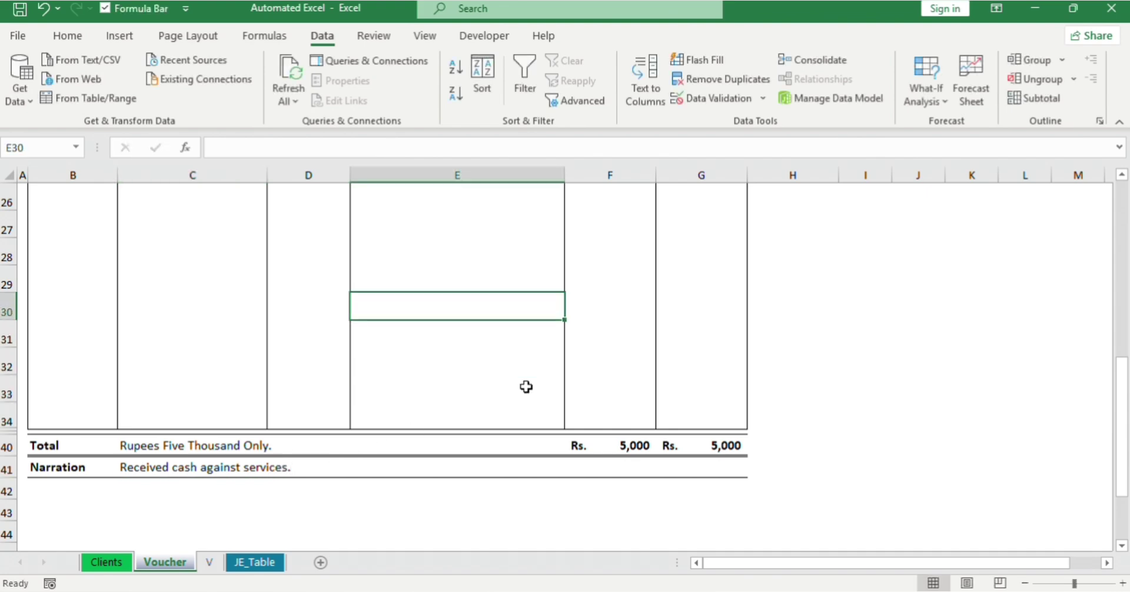
pyautogui.press('Up')
pyautogui.press('Up')
pyautogui.press('Up')
pyautogui.press('Up')
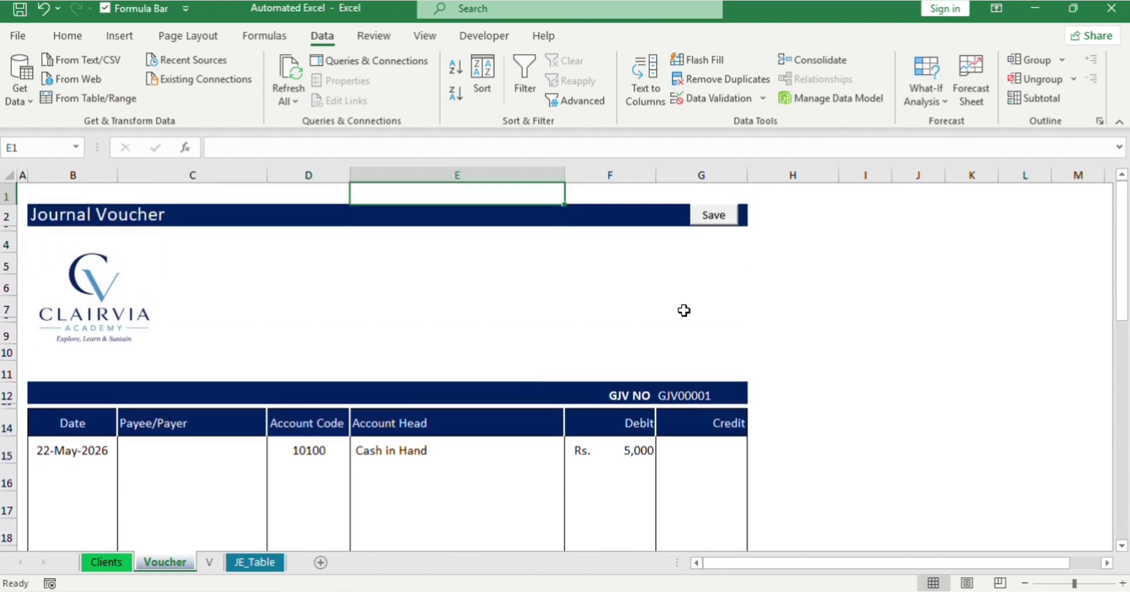
pyautogui.click(714, 213)
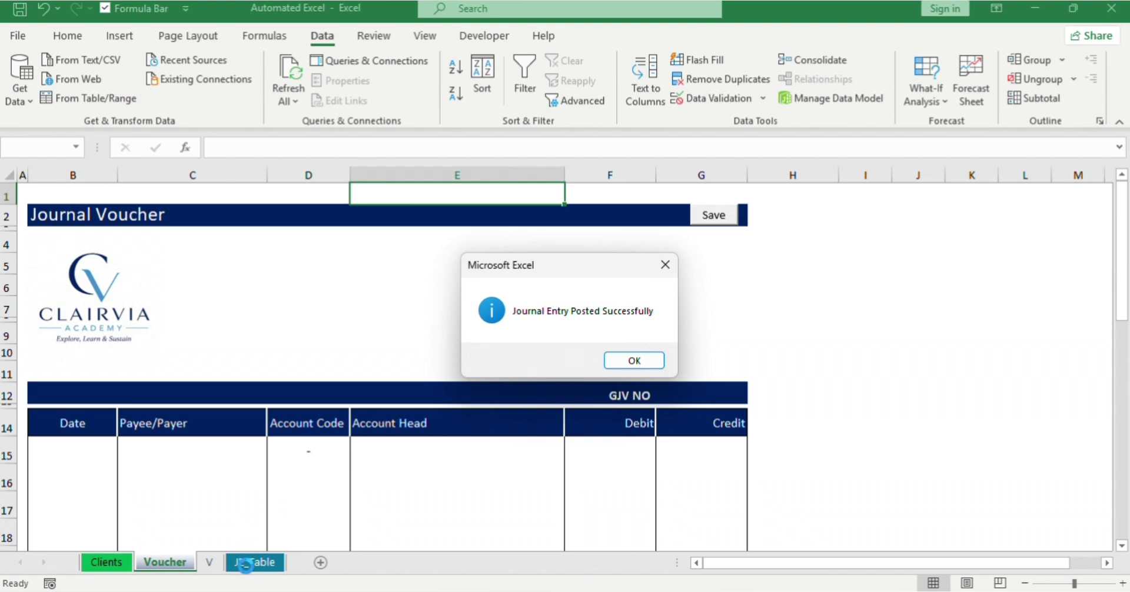
pyautogui.press('Return')
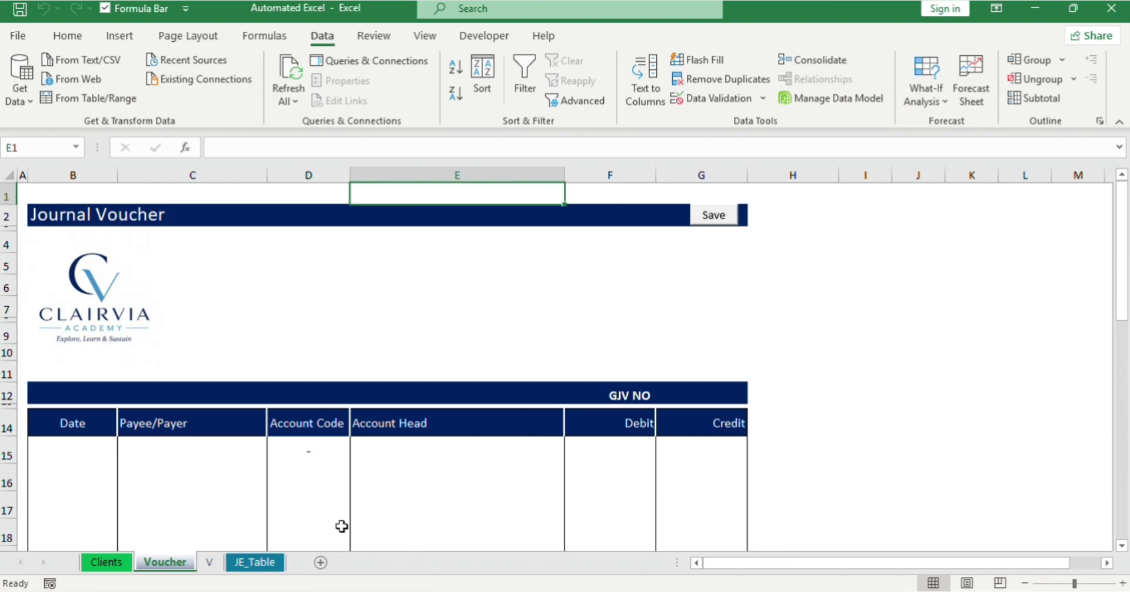
# Step: Inspect the posted lines in the JE_Table sheet, including the Category lookup formula in J4
pyautogui.click(255, 562)
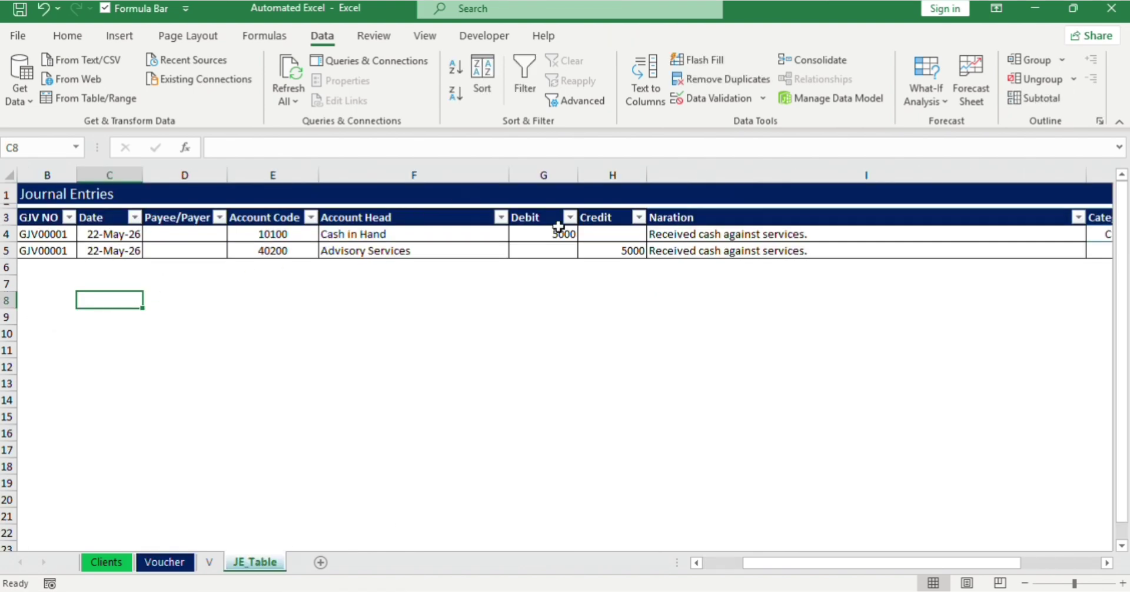
pyautogui.click(813, 262)
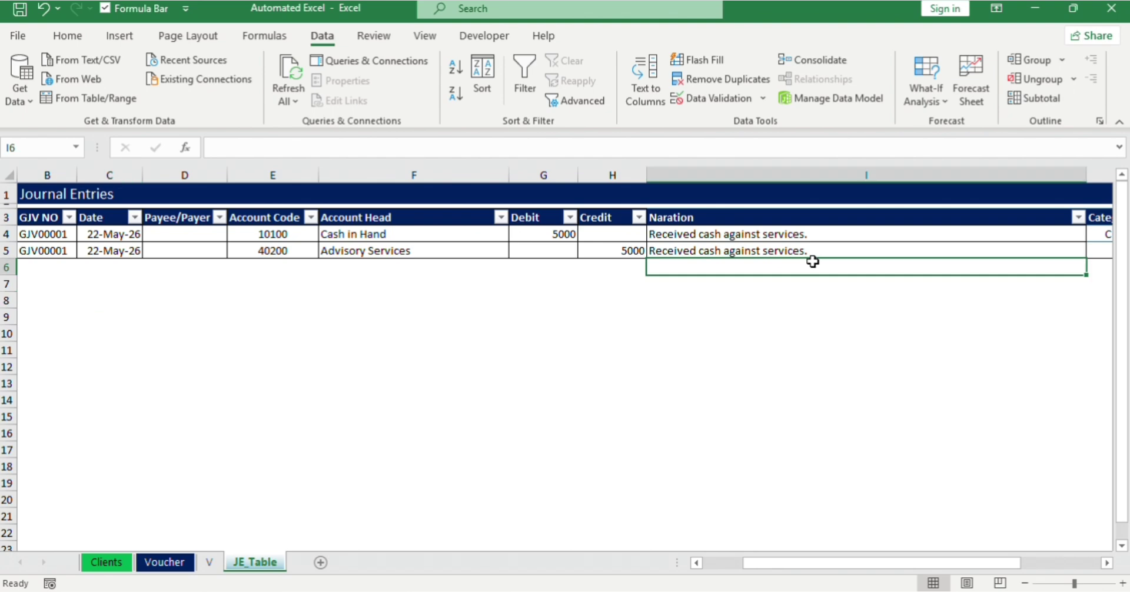
pyautogui.press('Right')
pyautogui.press('Right')
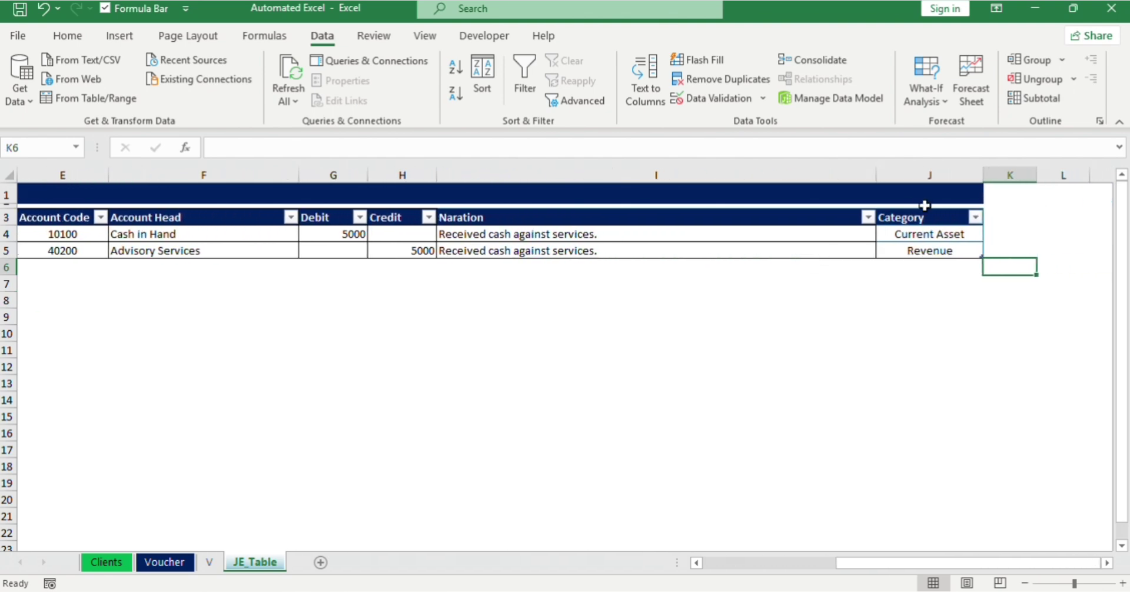
pyautogui.click(926, 232)
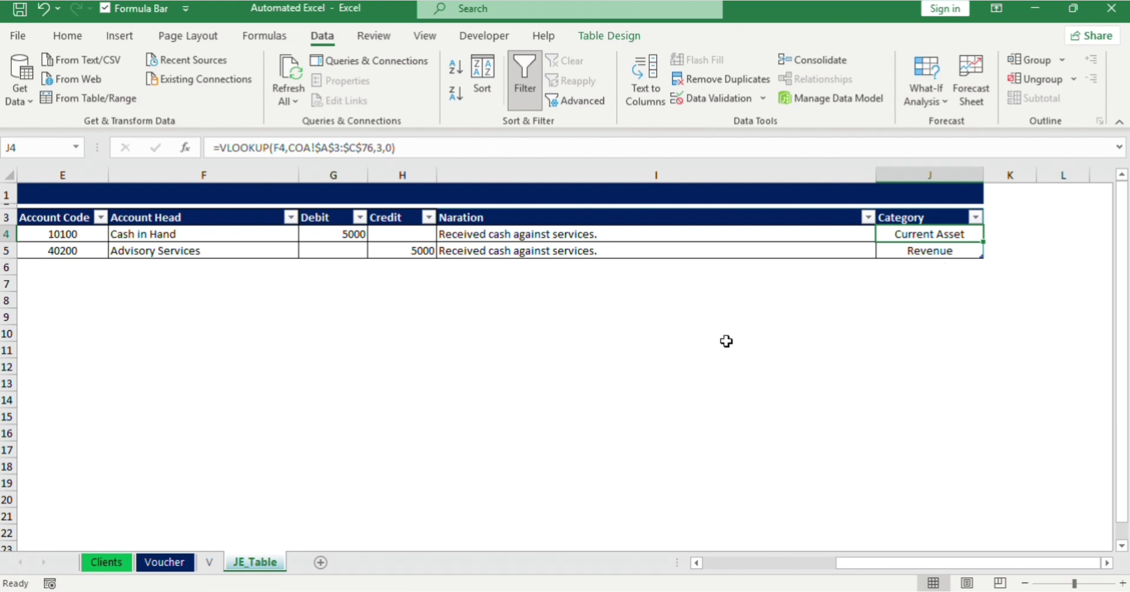
# Step: Return to the Voucher sheet and look over the form after posting
pyautogui.click(156, 560)
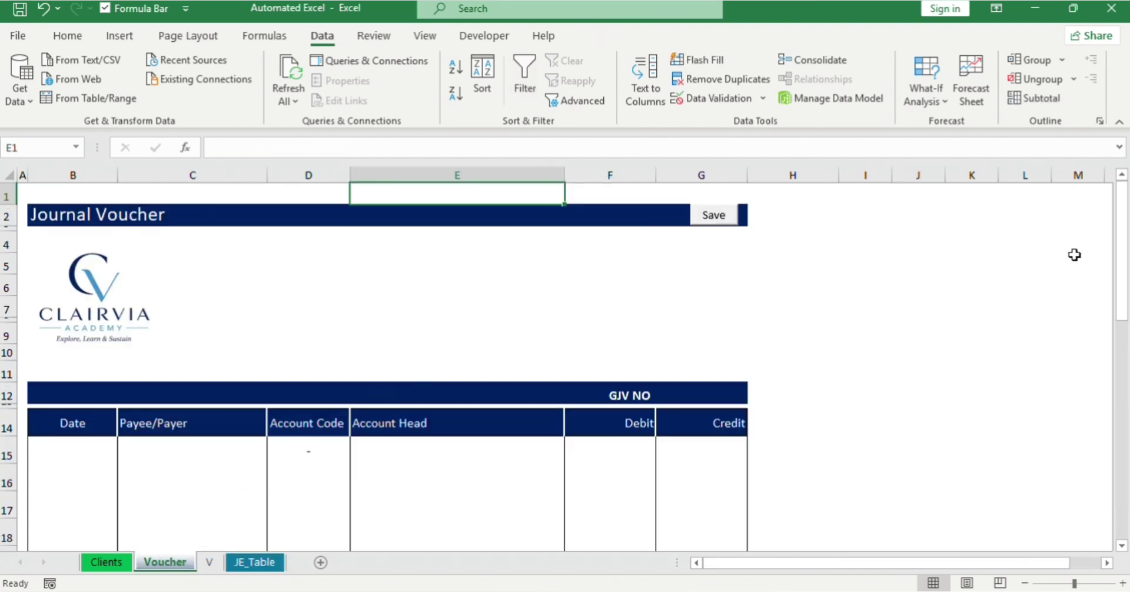
pyautogui.moveTo(1123, 245); pyautogui.dragTo(1124, 312)
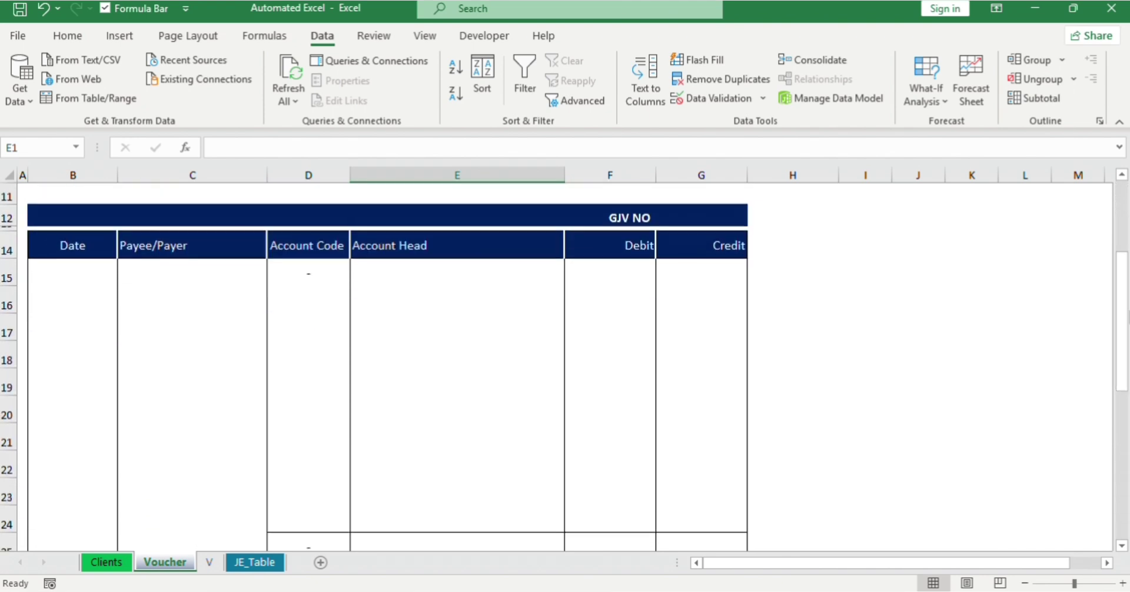
pyautogui.click(1124, 222)
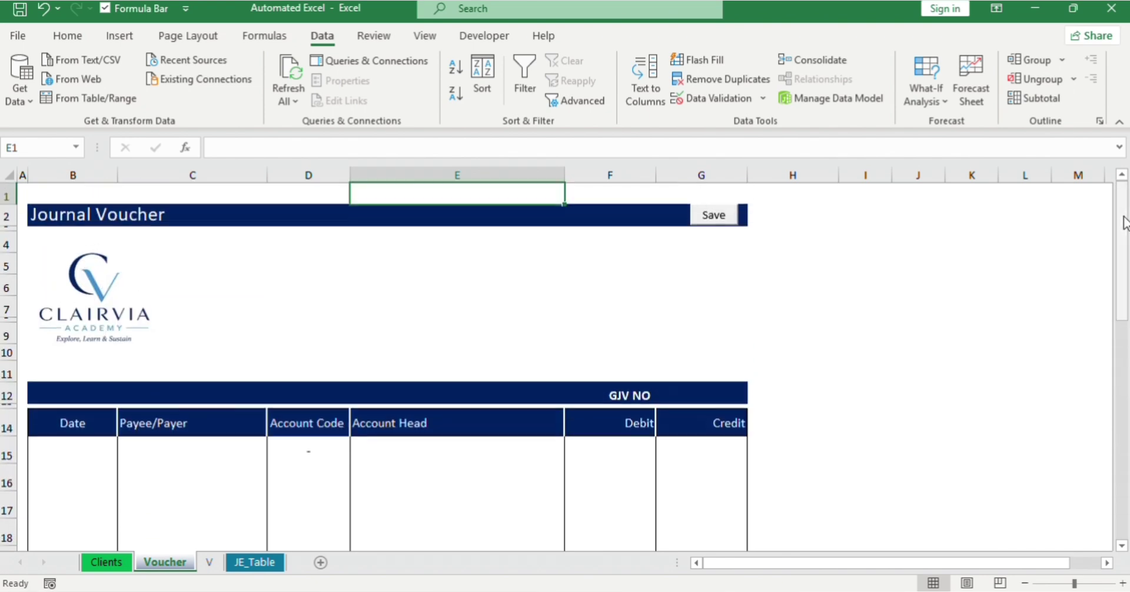